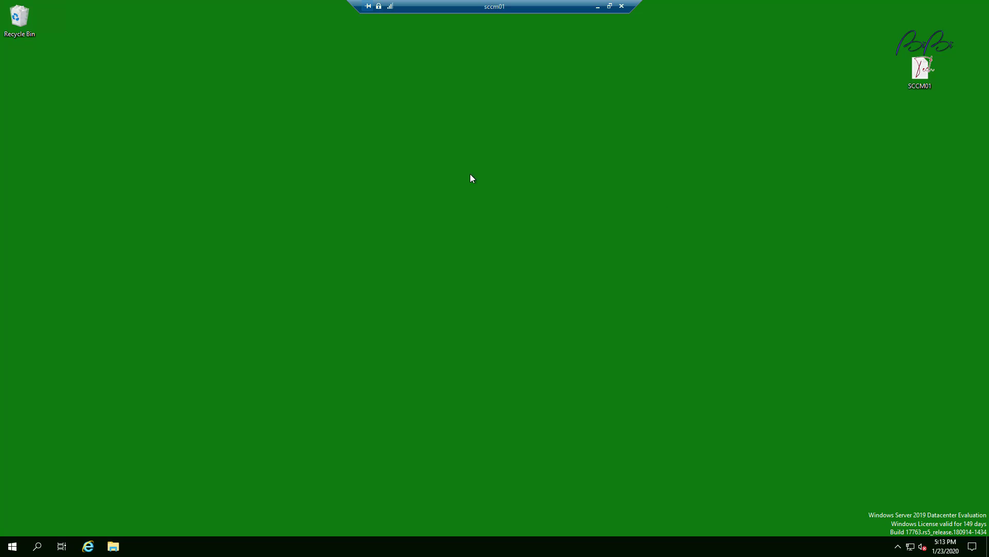
Open C:\Program Files\Microsoft Configuration Manager\Client, select its seven items, and open a second Explorer window.
left_click(113, 546)
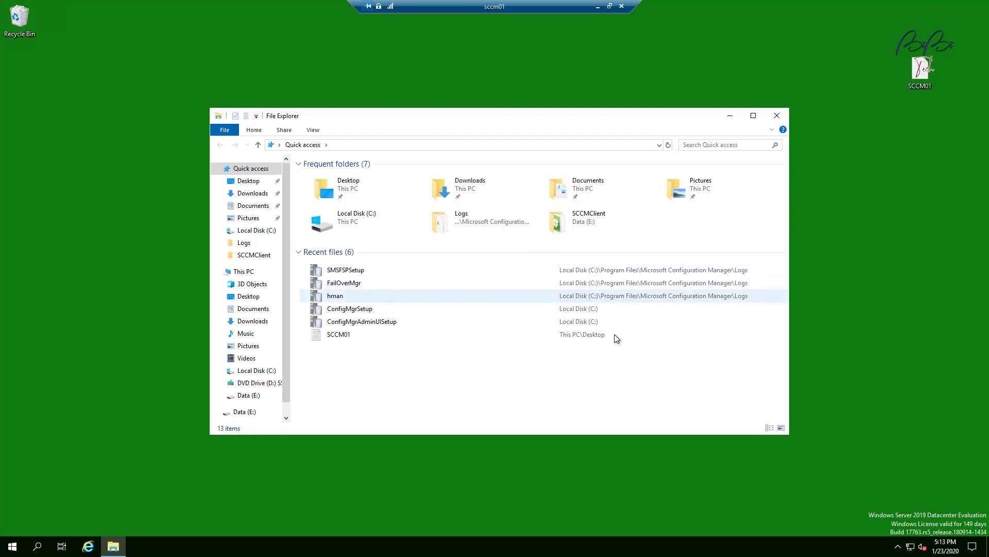
left_click(256, 371)
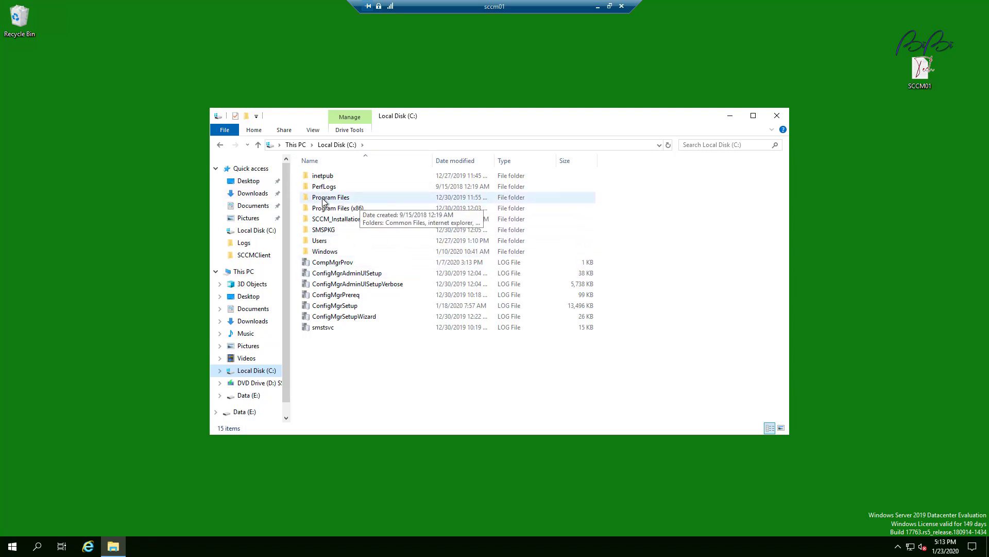
double_click(341, 198)
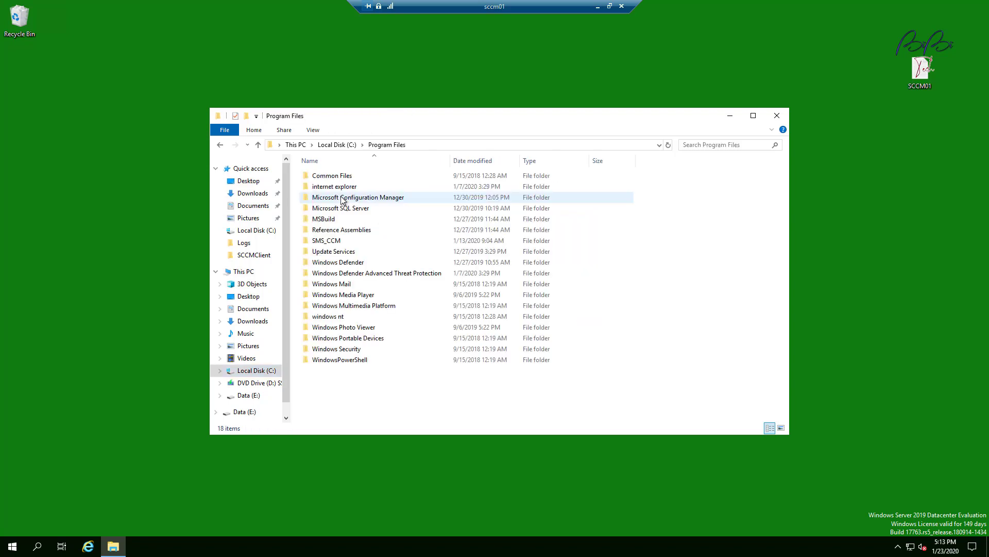
double_click(361, 198)
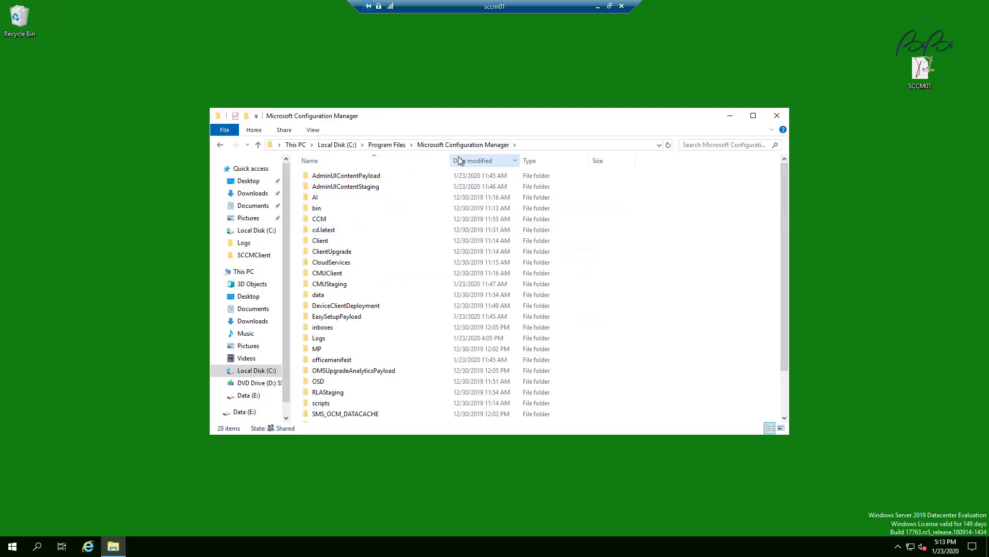
double_click(338, 241)
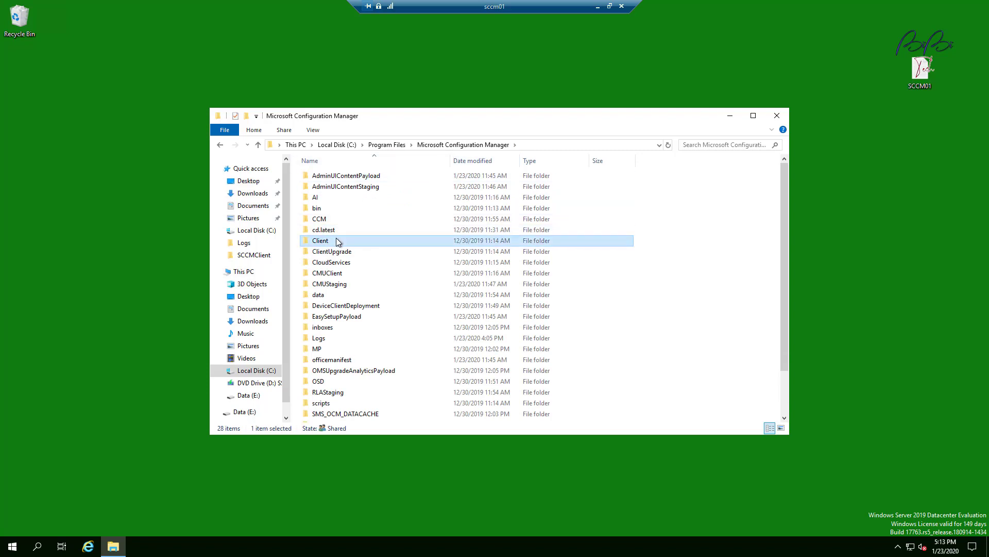
left_click(511, 290)
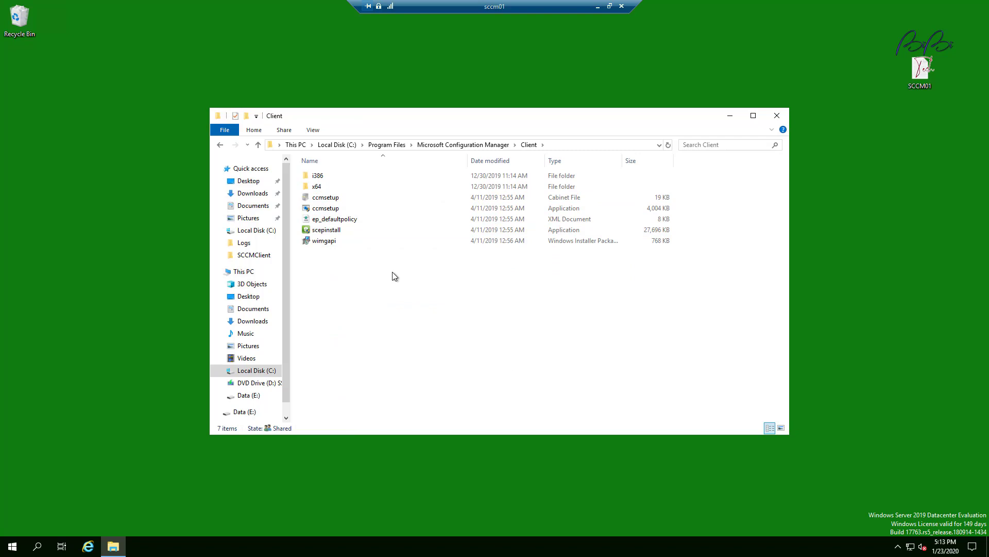
left_click_drag(371, 277, 348, 170)
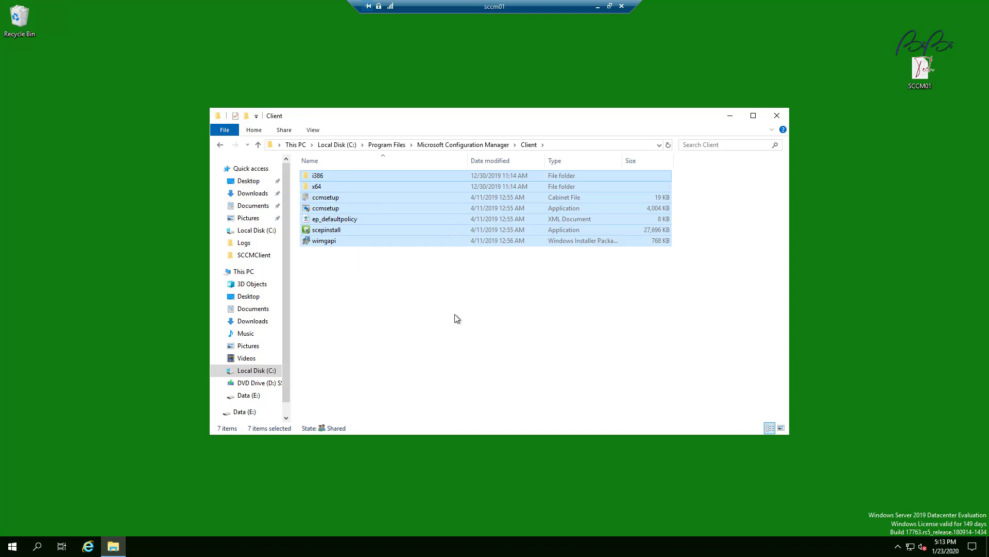
key("super+e")
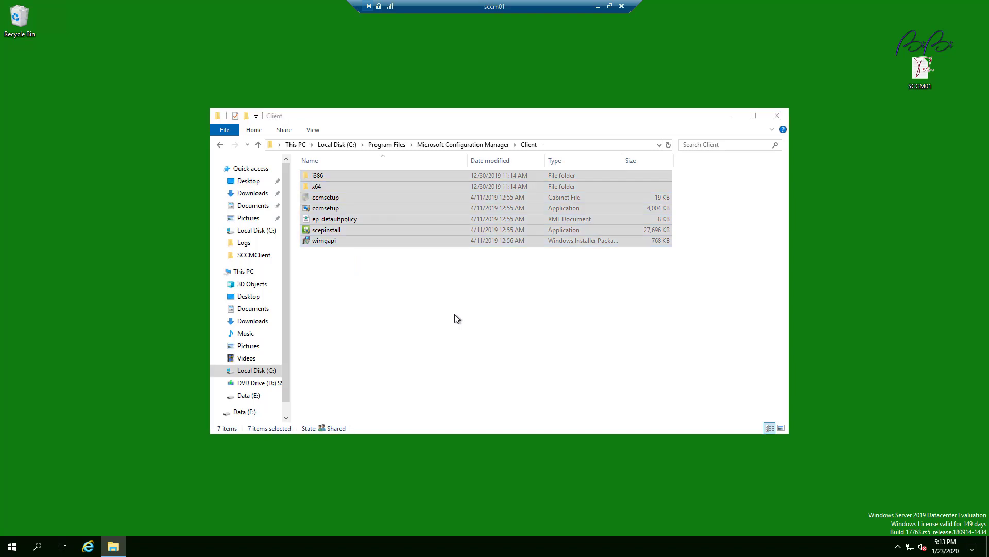
left_click_drag(466, 136, 294, 209)
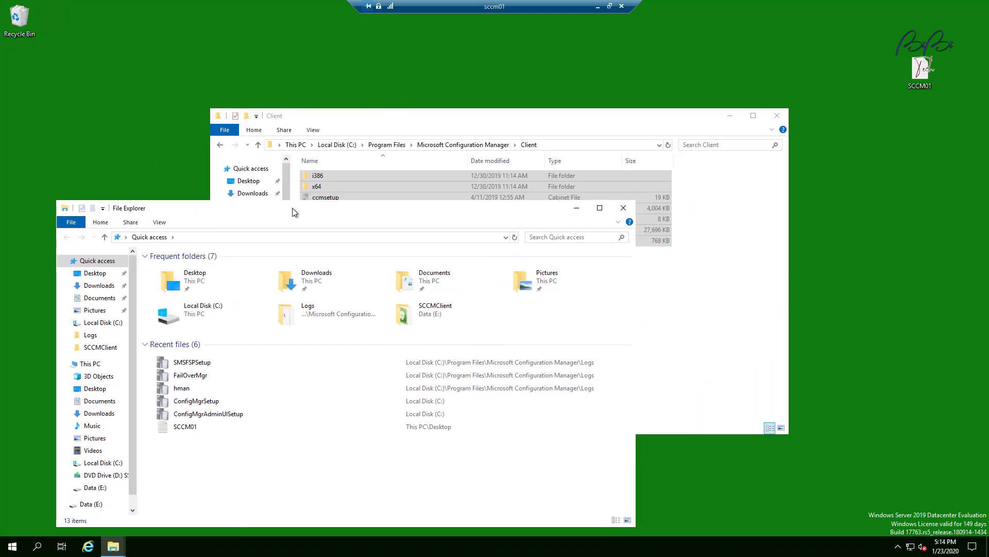
Open the SCCMClient folder on Data (E:).
left_click(102, 488)
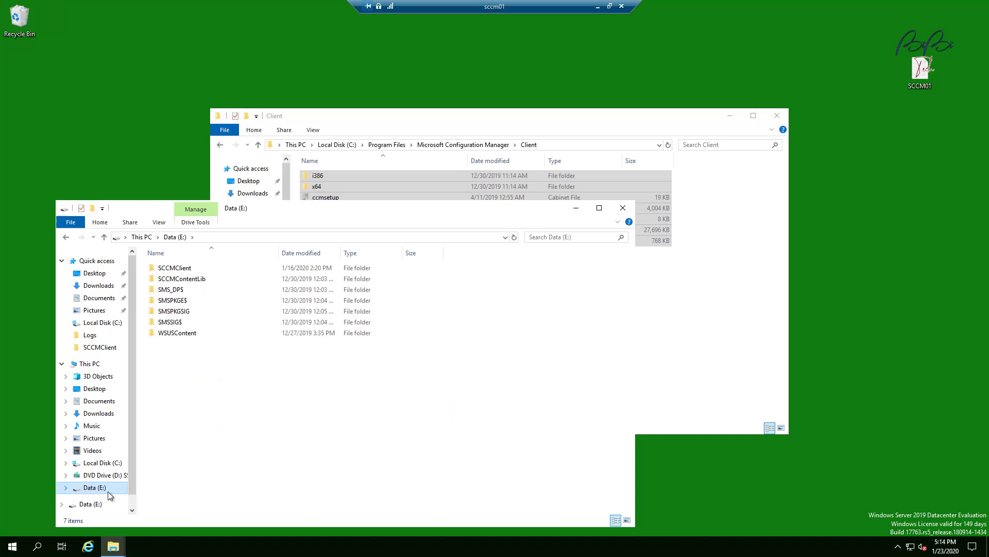
double_click(188, 269)
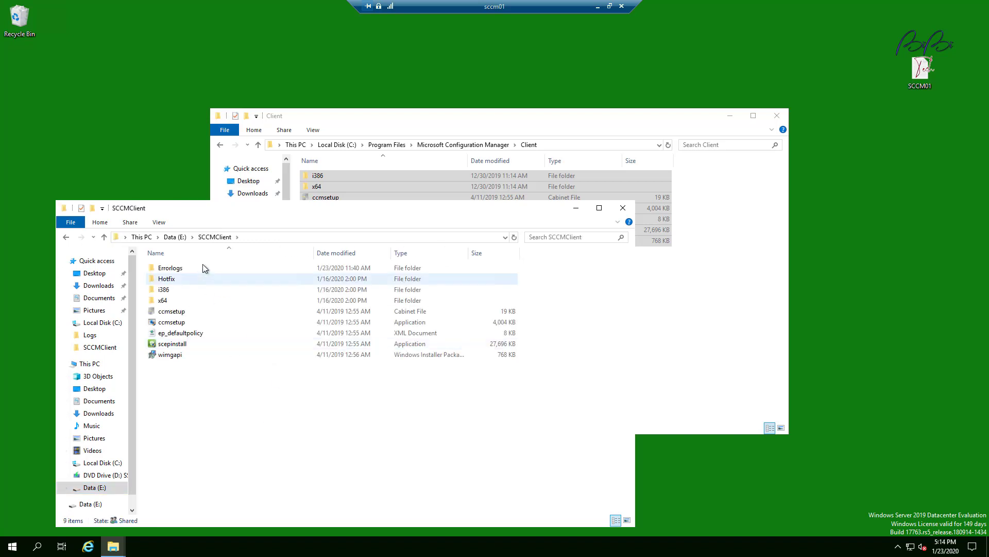
left_click_drag(371, 211, 371, 225)
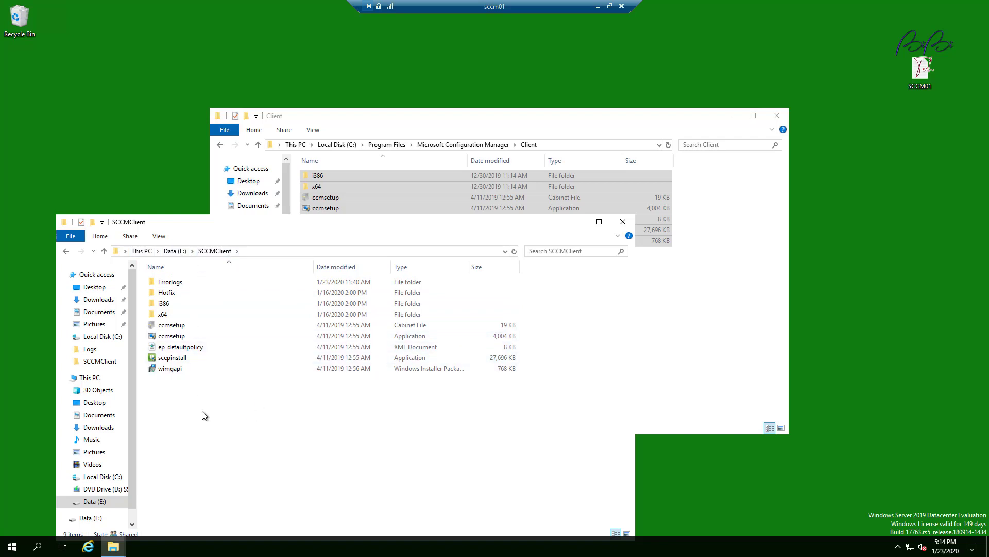
Inspect the Errorlogs folder with its TXDC01.bibitech.com log, then return to Data (E:).
left_click(185, 288)
left_click(185, 288)
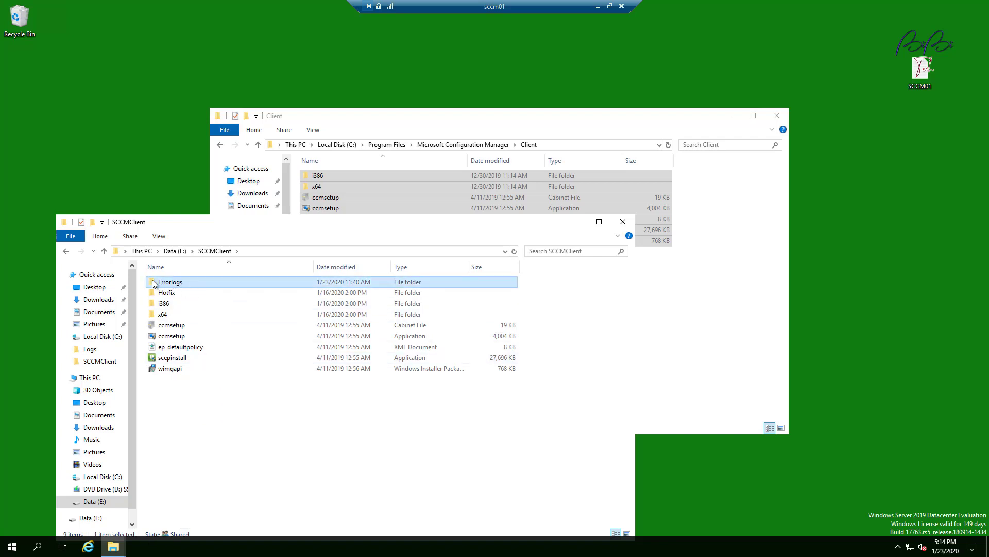
double_click(187, 282)
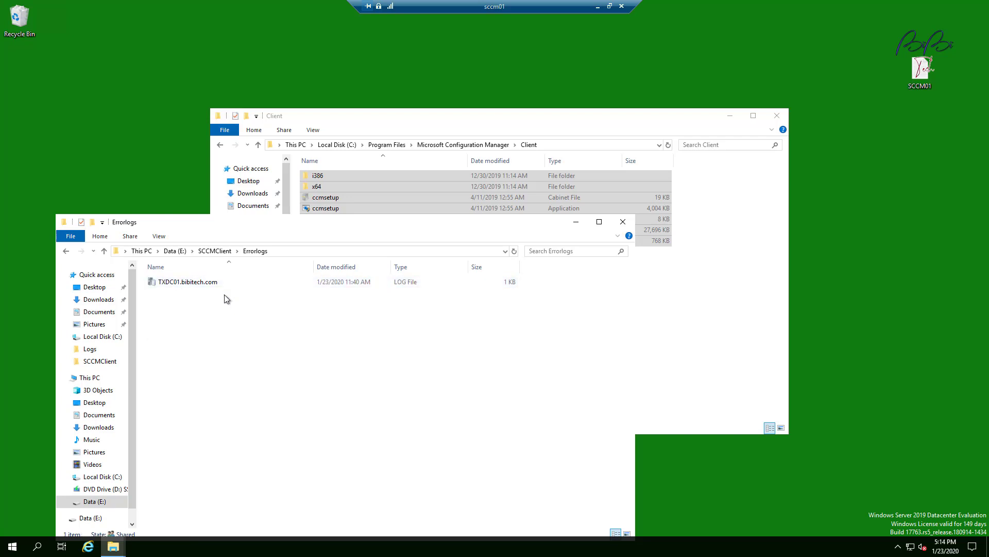
right_click(220, 281)
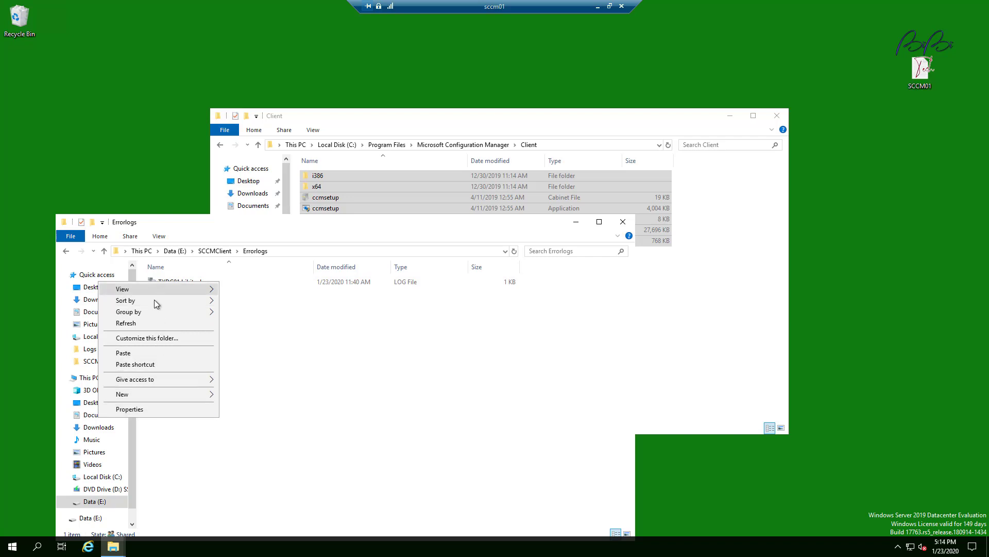
left_click(254, 450)
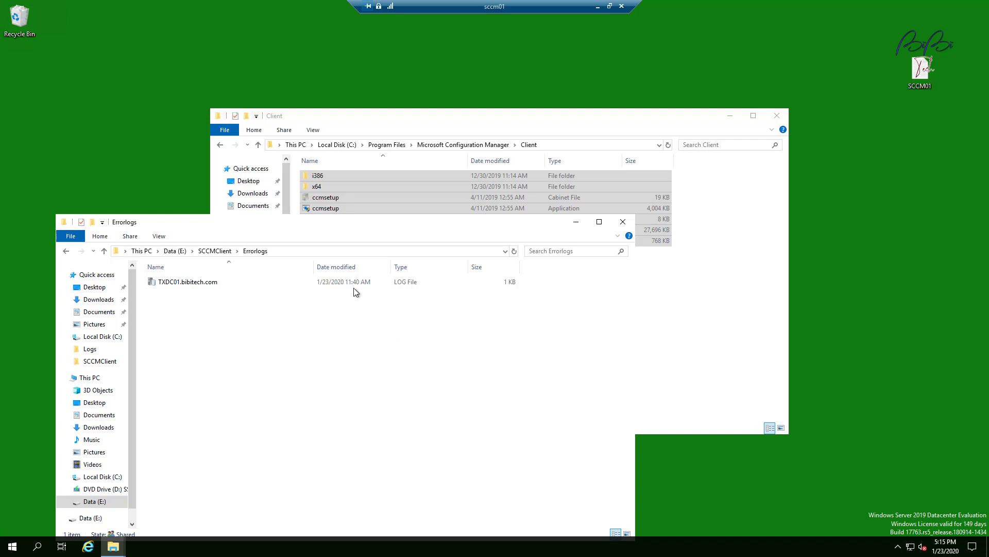
left_click(215, 251)
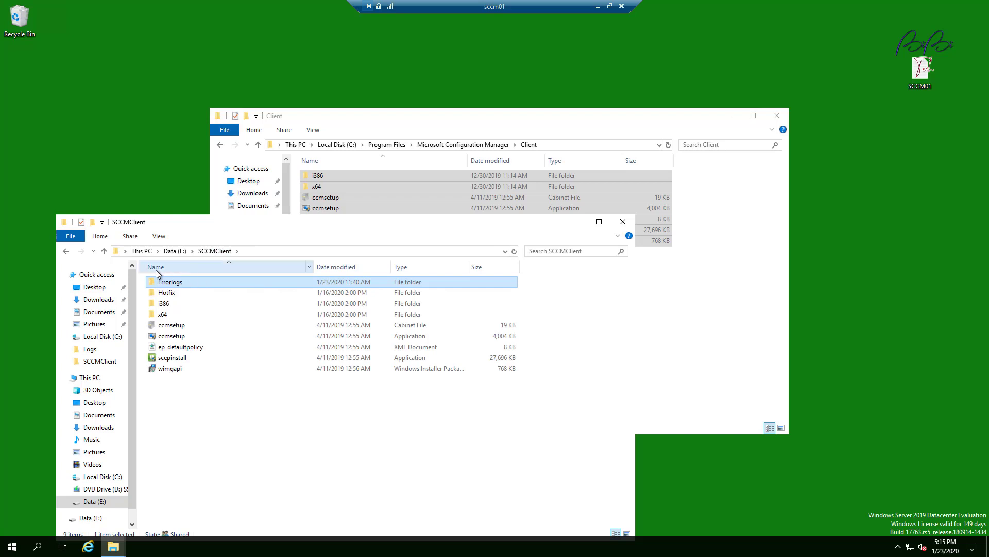
left_click(175, 250)
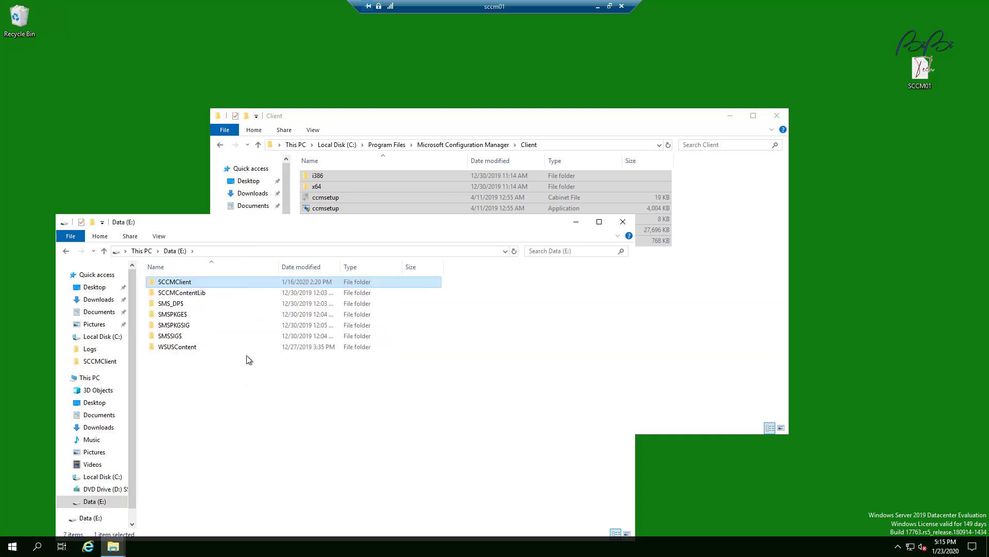
Share SCCMClient as \\SCCM01\SCCMClient with Everyone at Read/Write, including its i386 and x64 subfolders.
right_click(194, 280)
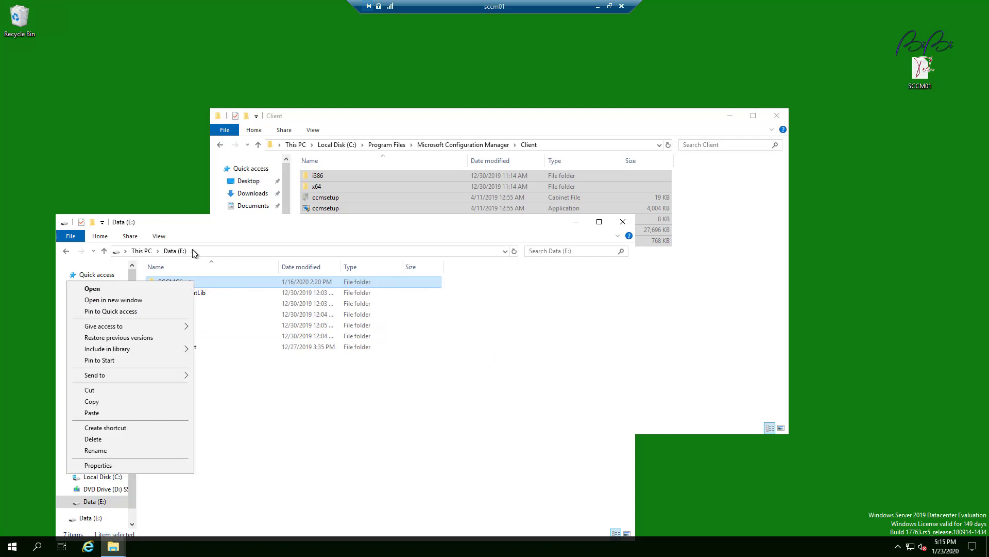
left_click(151, 466)
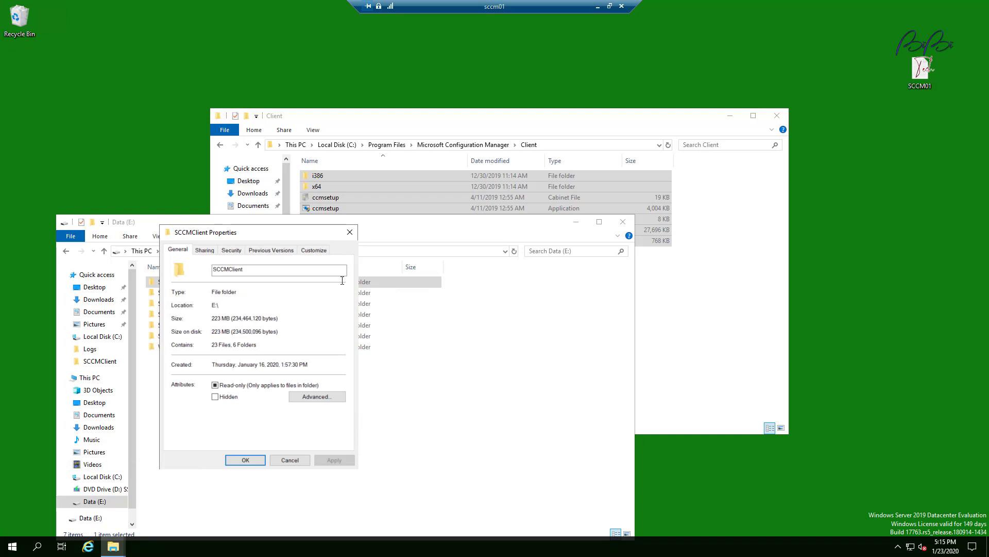
left_click(201, 250)
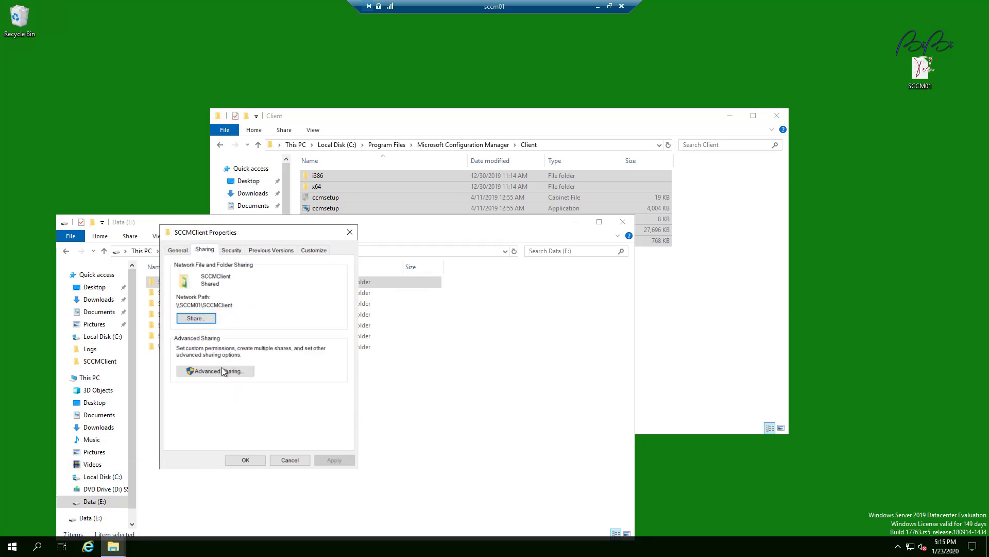
left_click(189, 319)
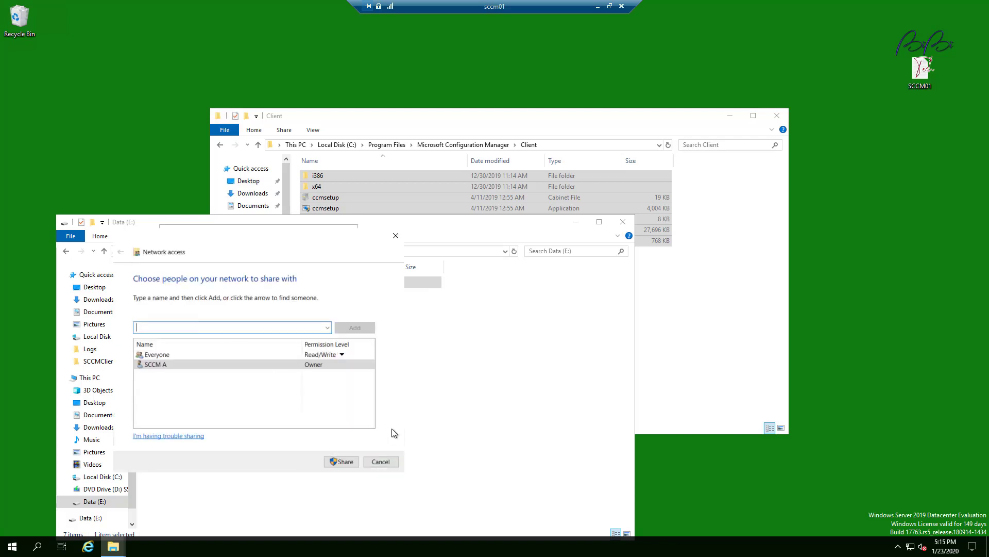
left_click(157, 355)
left_click(373, 366)
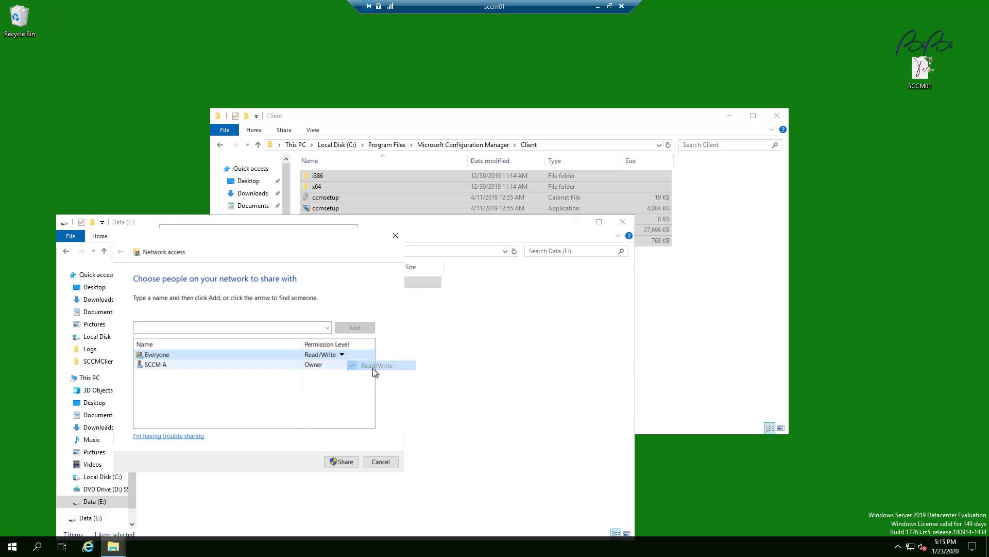
left_click(344, 463)
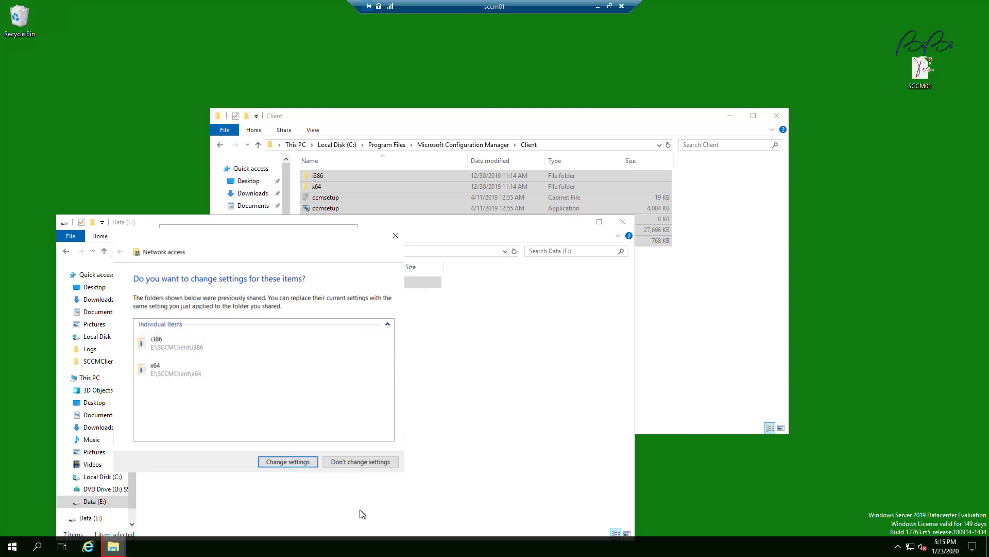
left_click(275, 462)
left_click(168, 346)
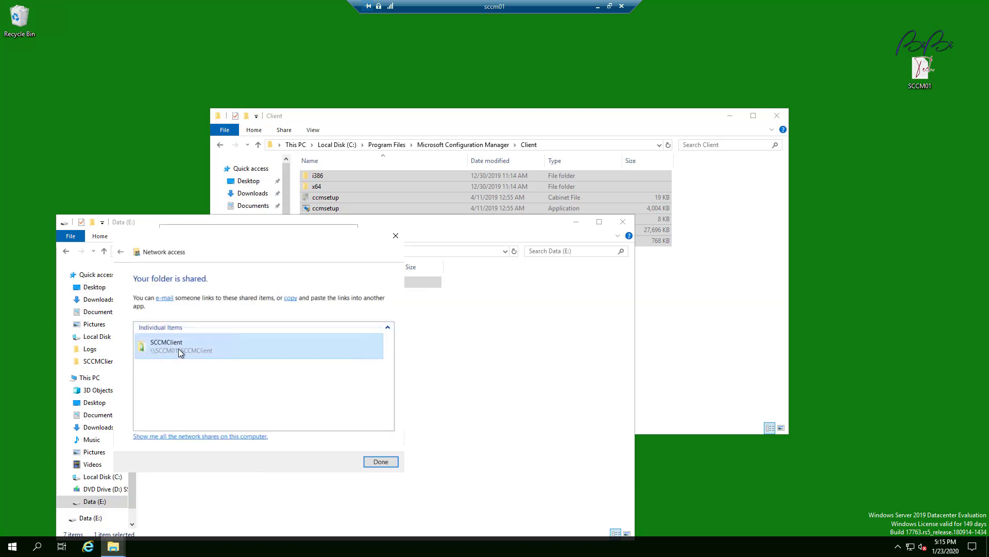
left_click(382, 462)
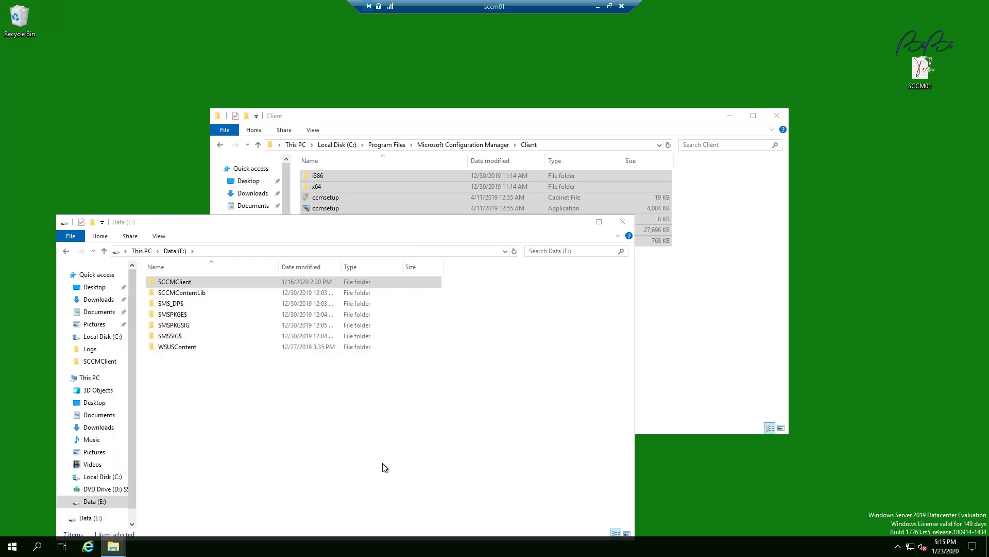
Copy the SCCMClient folder's network path \\SCCM01\SCCMClient from its properties.
right_click(242, 282)
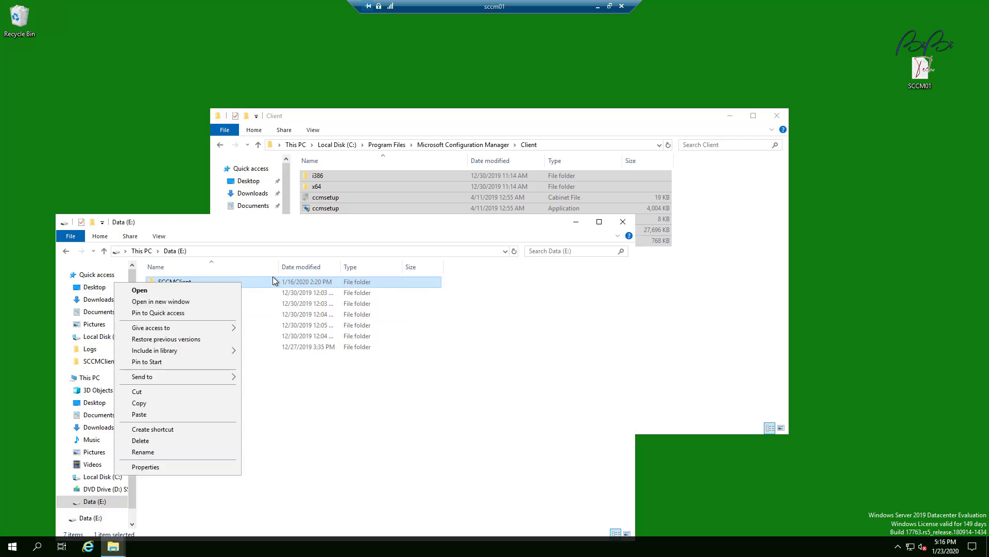
left_click(178, 467)
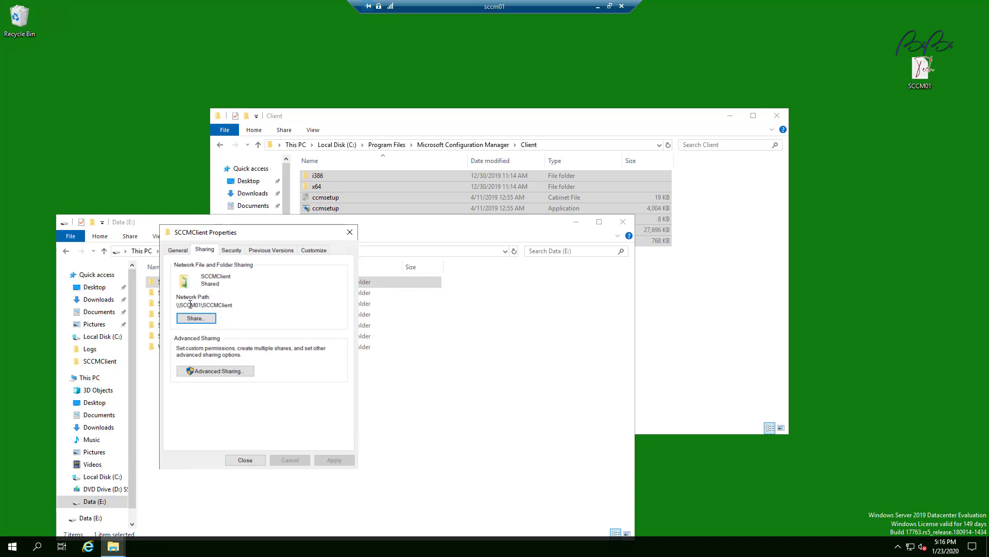
left_click_drag(234, 304, 172, 304)
right_click(177, 305)
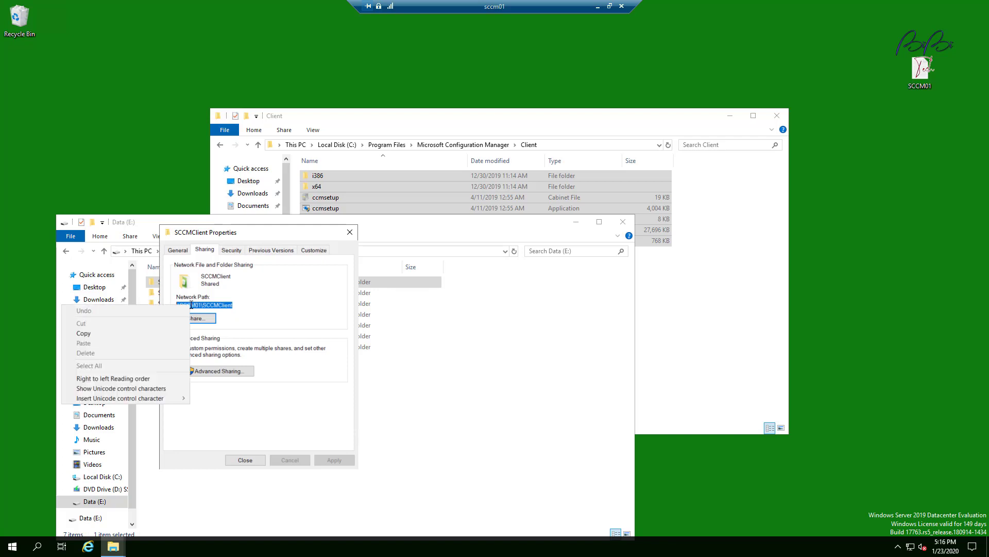
left_click(276, 294)
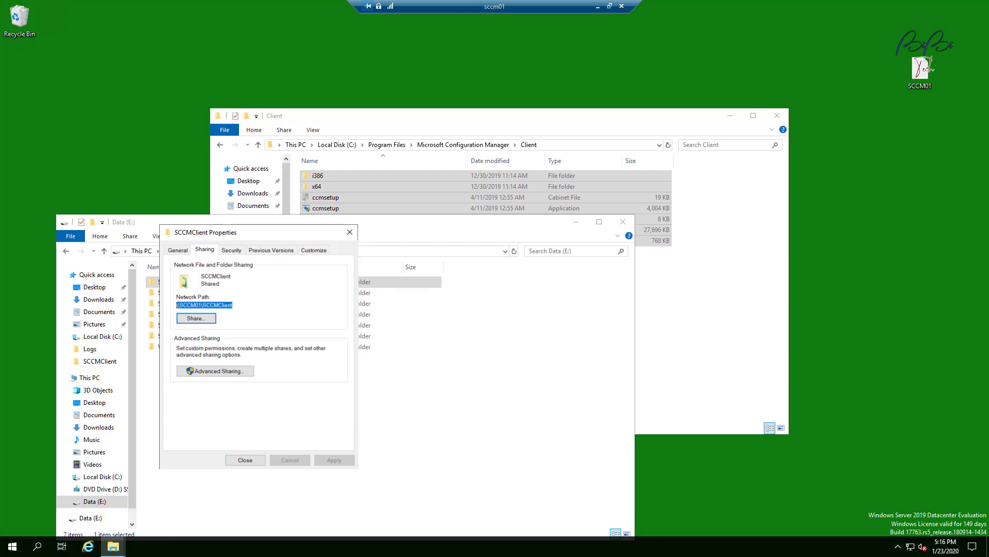
Open the \\sccm01\SCCMClient share in a new Explorer window.
key("super+e")
left_click_drag(308, 15, 683, 75)
left_click(713, 97)
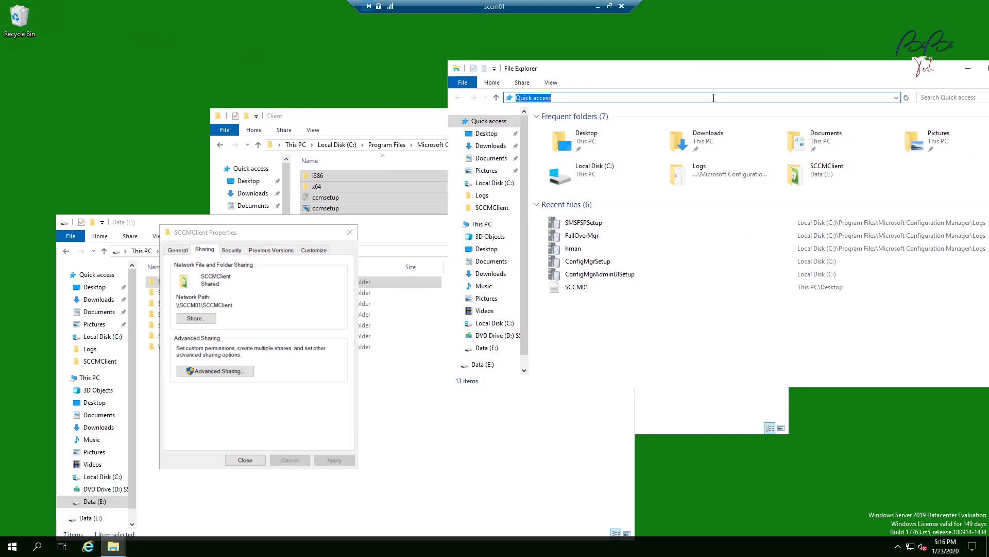
type("\\\\sccm01\\sccmcli")
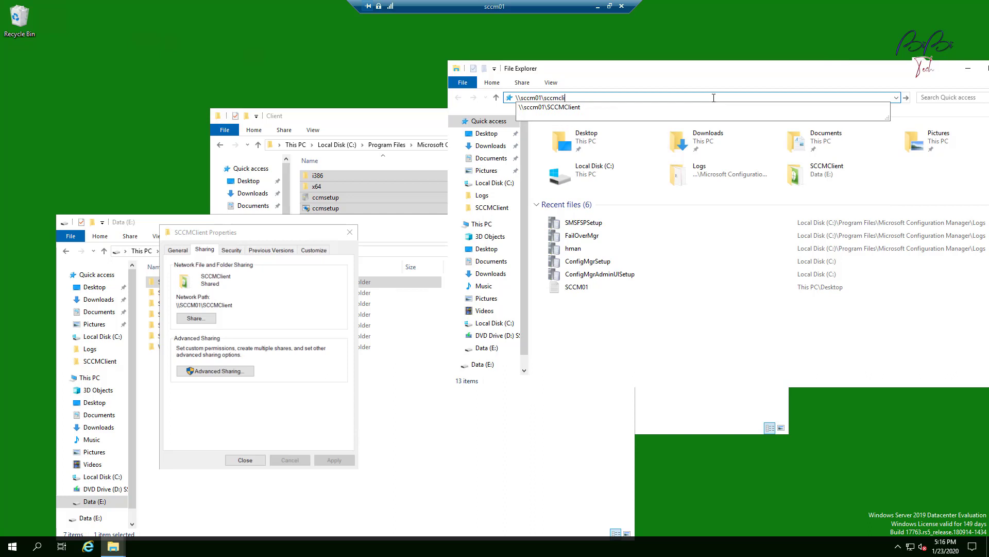
key("Down")
key("Return")
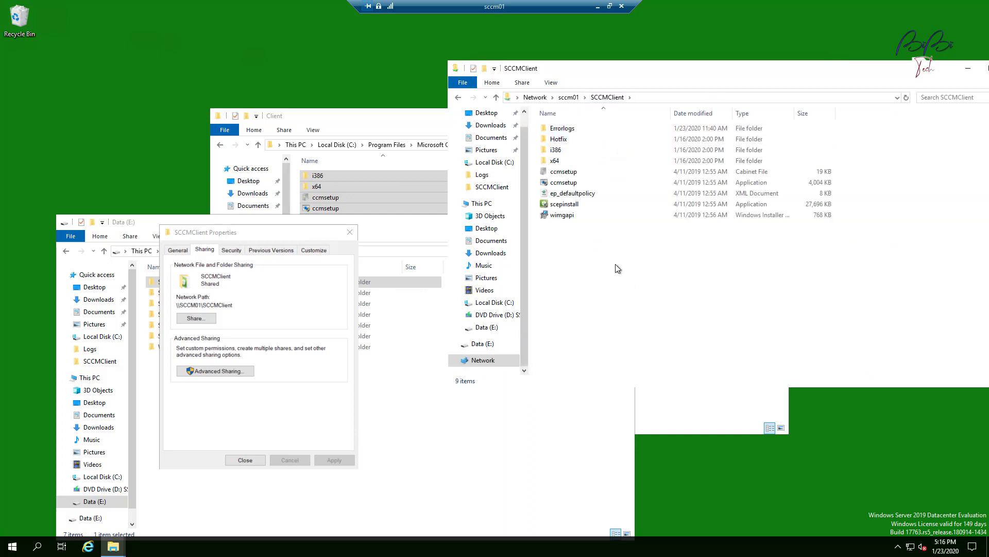
Close the sharing properties, minimize the Explorer windows, and disconnect from the sccm01 remote session.
left_click(246, 460)
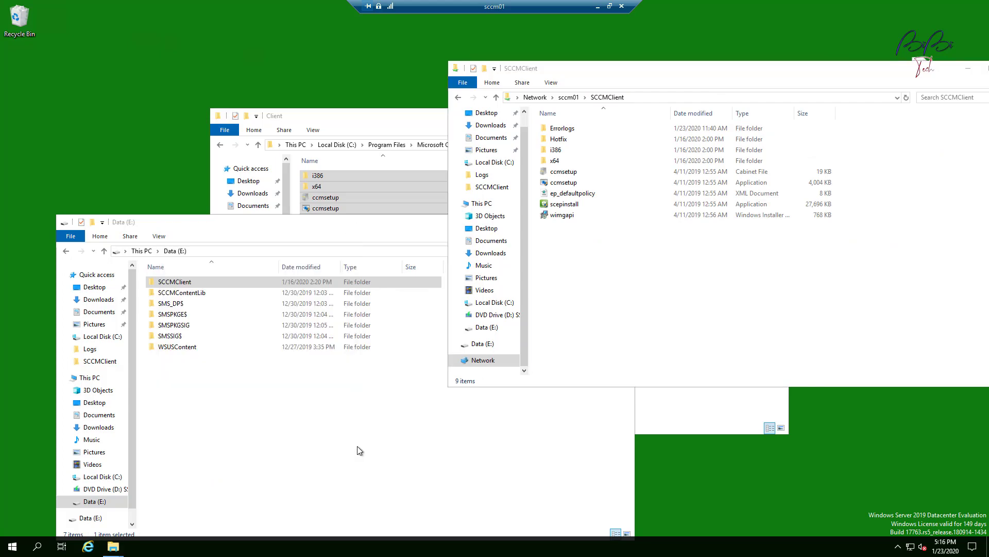
left_click_drag(390, 117, 265, 101)
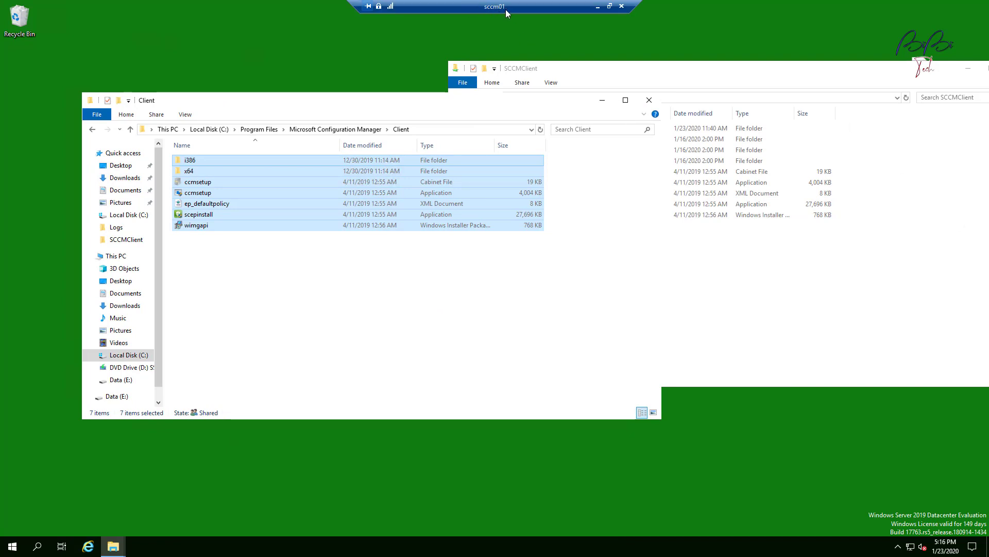
left_click(602, 100)
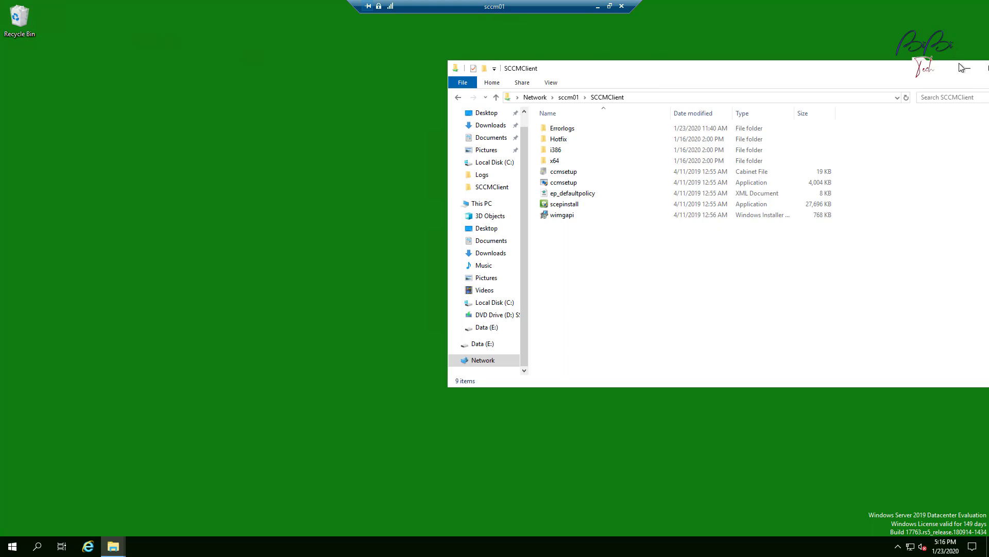
left_click(961, 67)
left_click(622, 6)
left_click(534, 293)
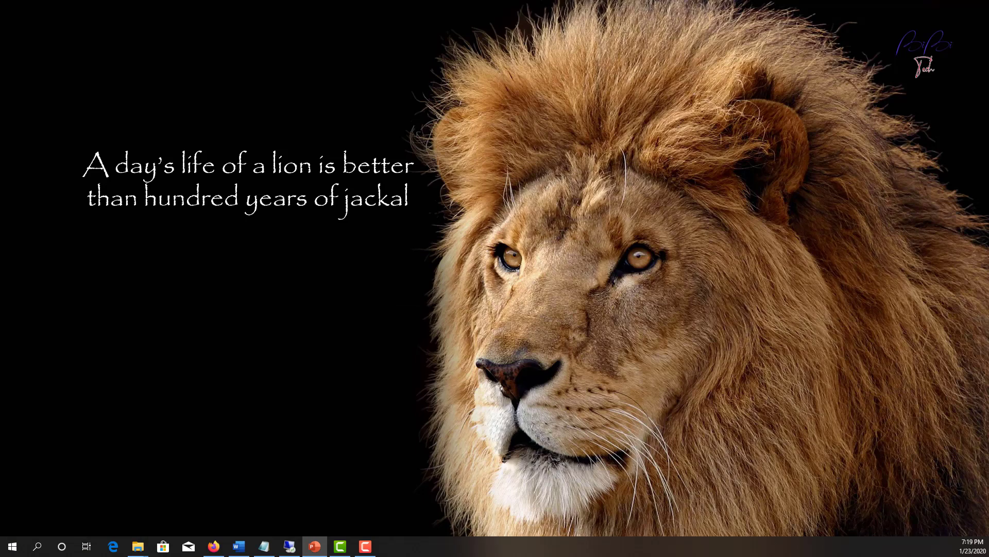
Show the ConfigMgr Client Startup Script page in Firefox and scroll down to its startup script explanation.
left_click(213, 546)
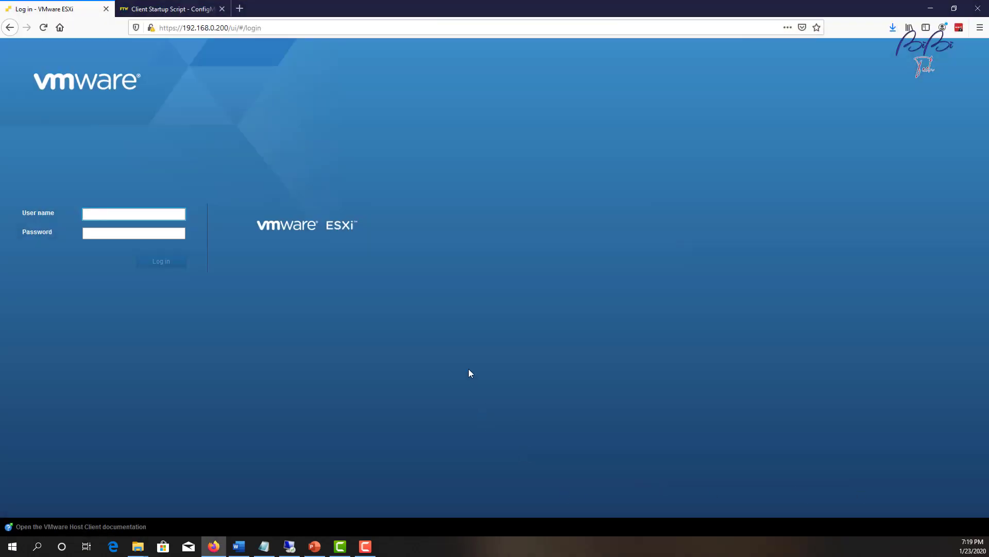
left_click(187, 11)
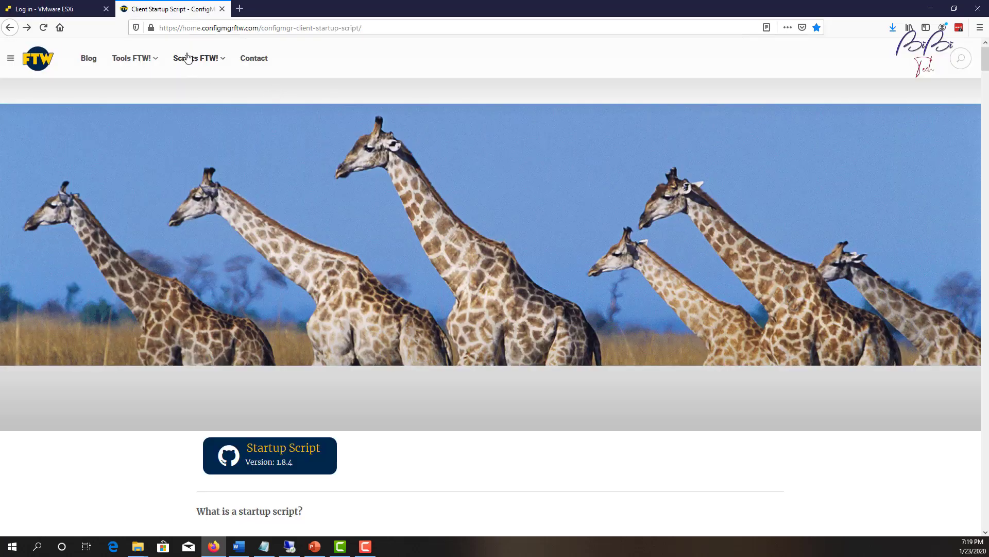
mouse_move(192, 59)
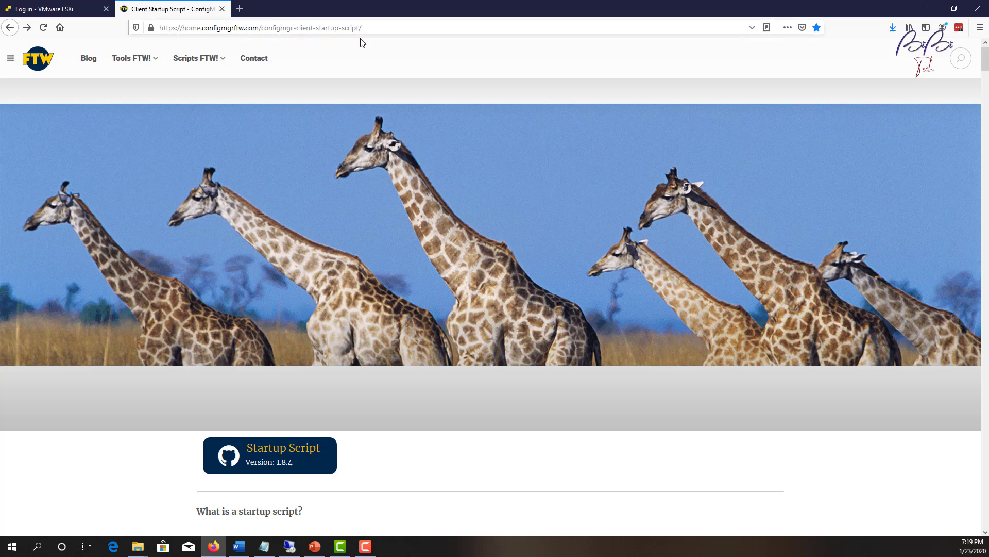
left_click(397, 31)
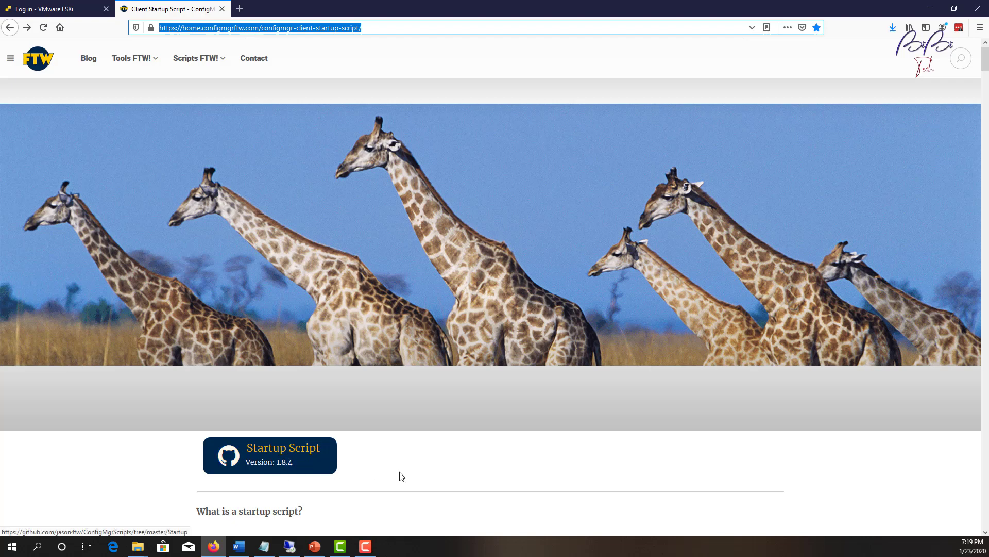
scroll(397, 475, "down", 1)
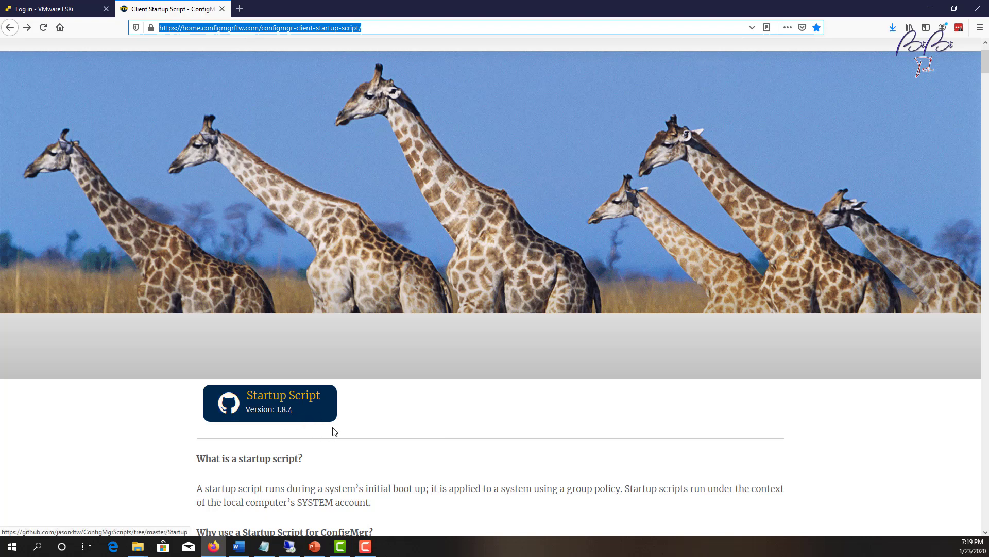
scroll(370, 436, "down", 2)
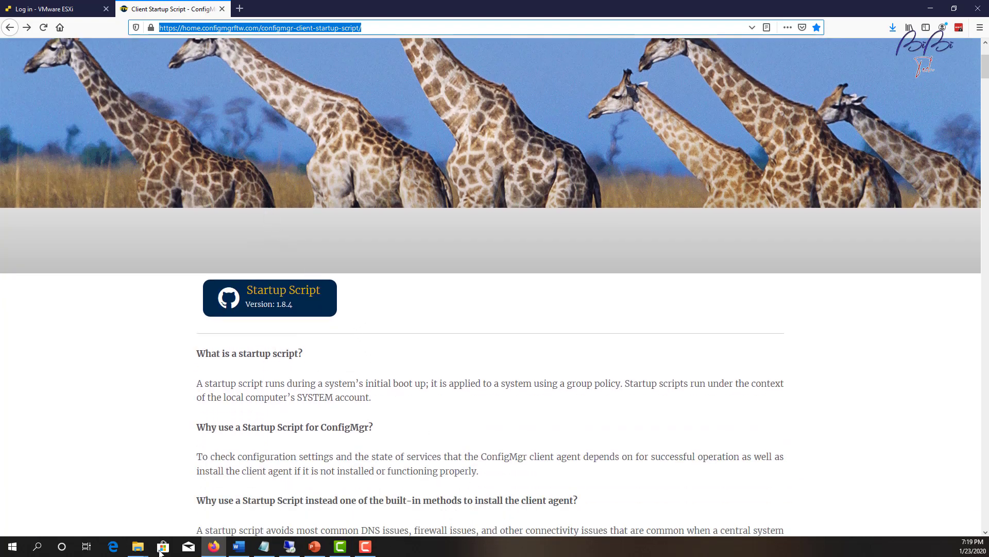
Bring the Logon Script folder forward, widen its Name column, and show actions for ConfigMgrStartup.xml.
left_click(138, 546)
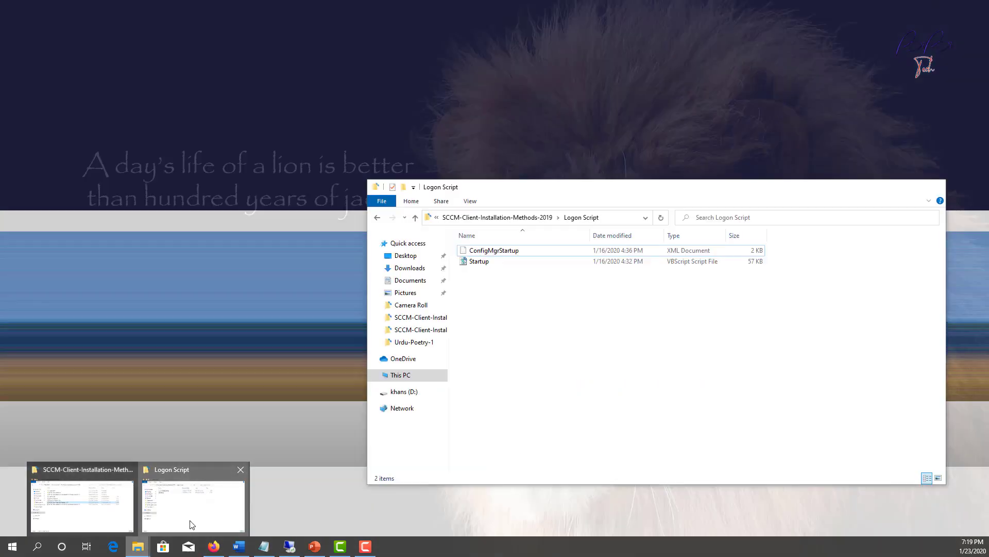
left_click(192, 524)
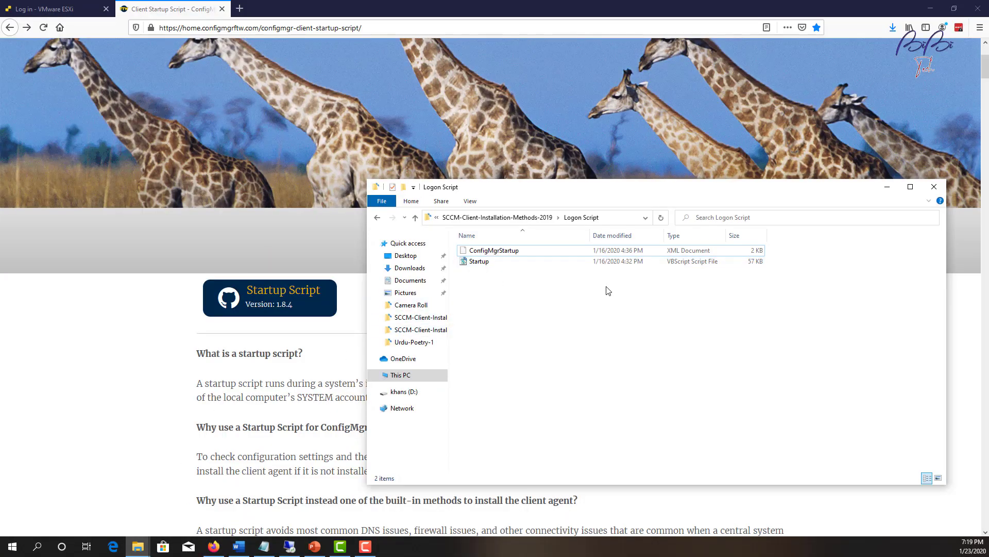
left_click(936, 12)
left_click(936, 11)
left_click_drag(638, 192, 514, 80)
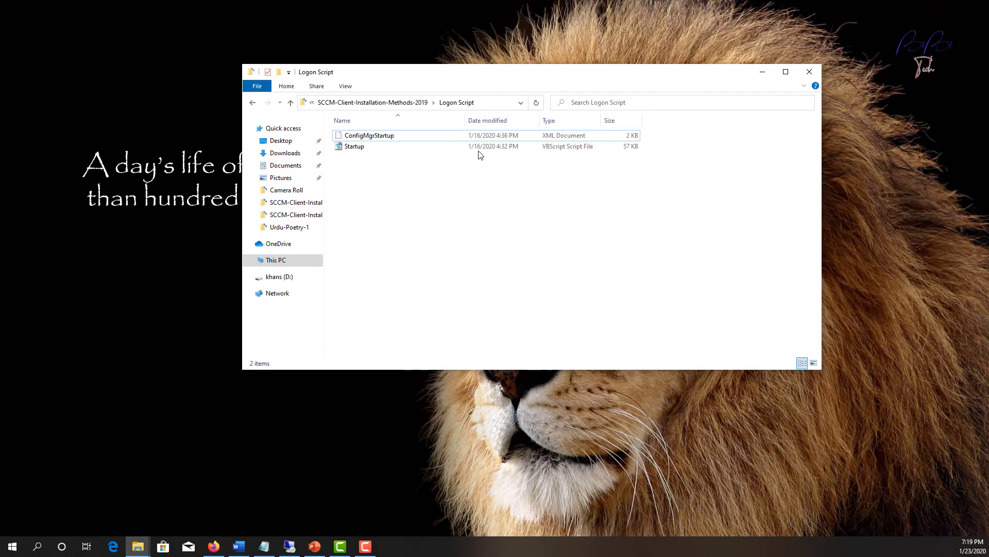
left_click_drag(466, 121, 520, 120)
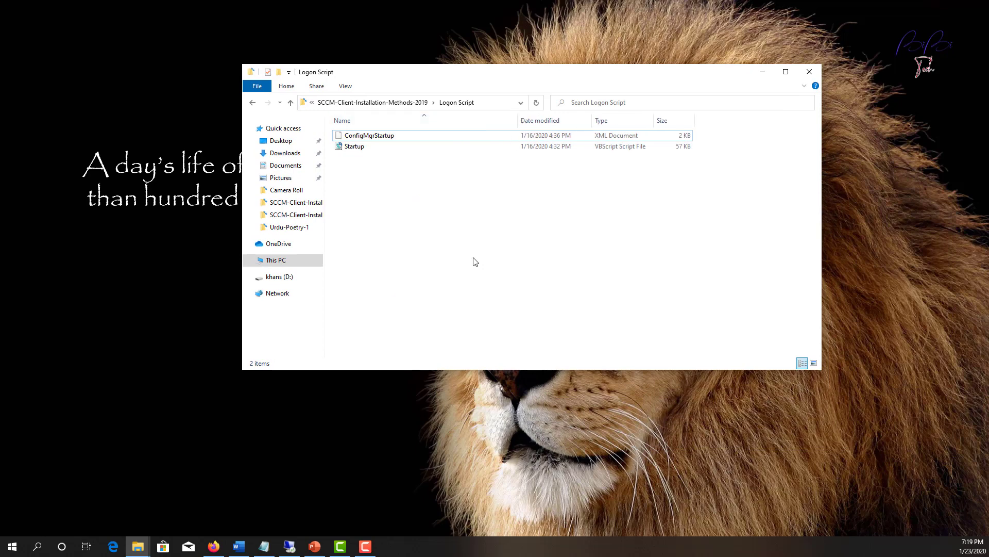
left_click(356, 149)
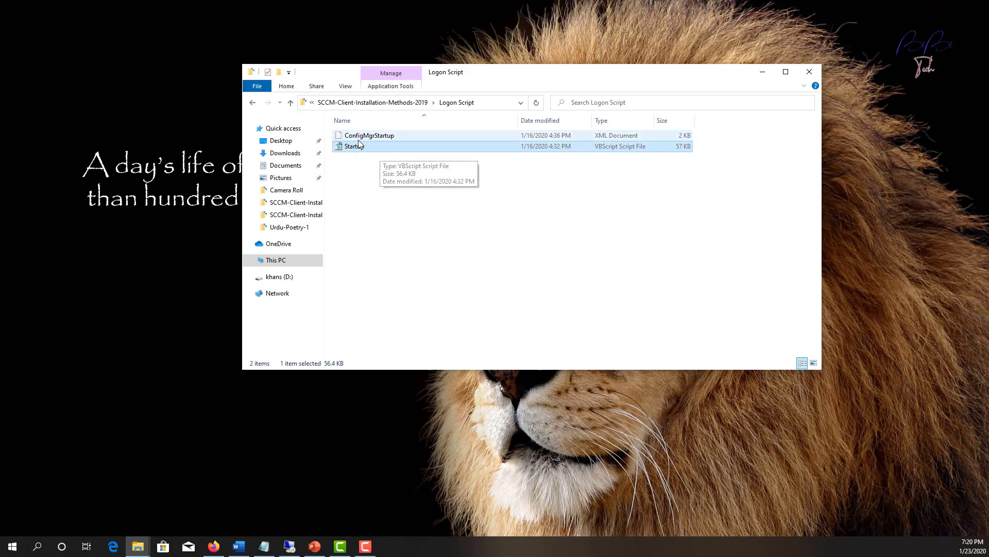
left_click(398, 135)
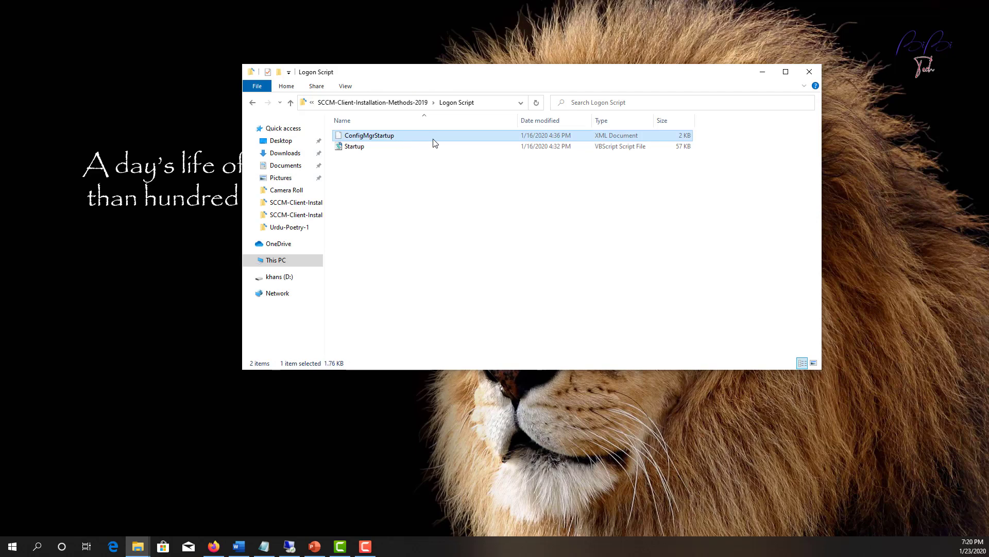
right_click(395, 138)
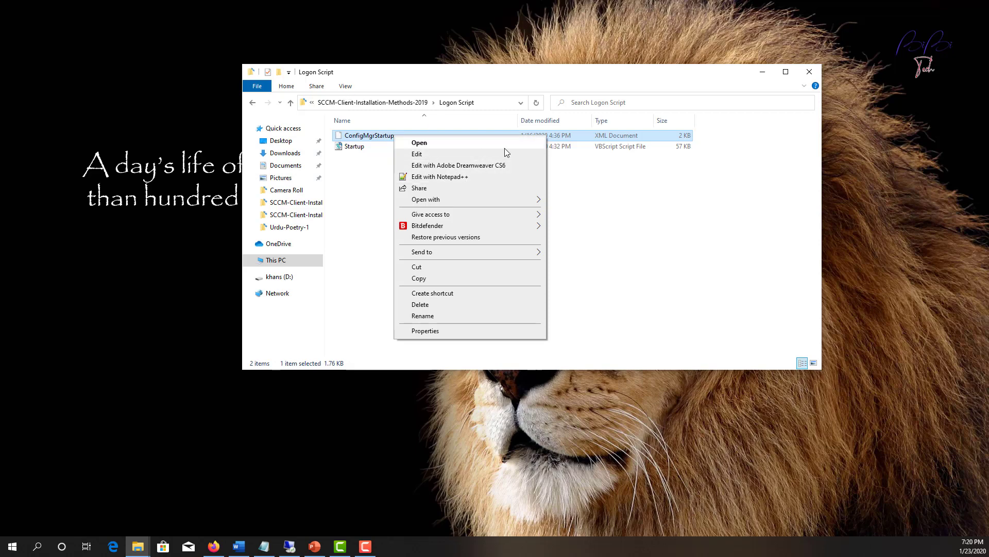
Edit ConfigMgrStartup.xml in Notepad++, replacing dSC after bibitech/ with SC_Admin in LocalAdmin.
left_click(470, 178)
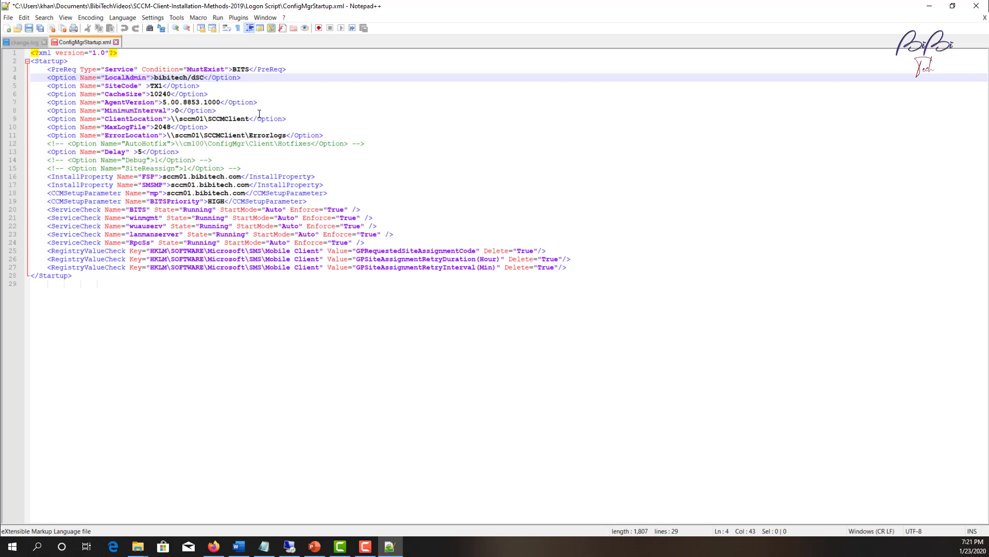
key("BackSpace")
key("BackSpace")
key("BackSpace")
type("SC")
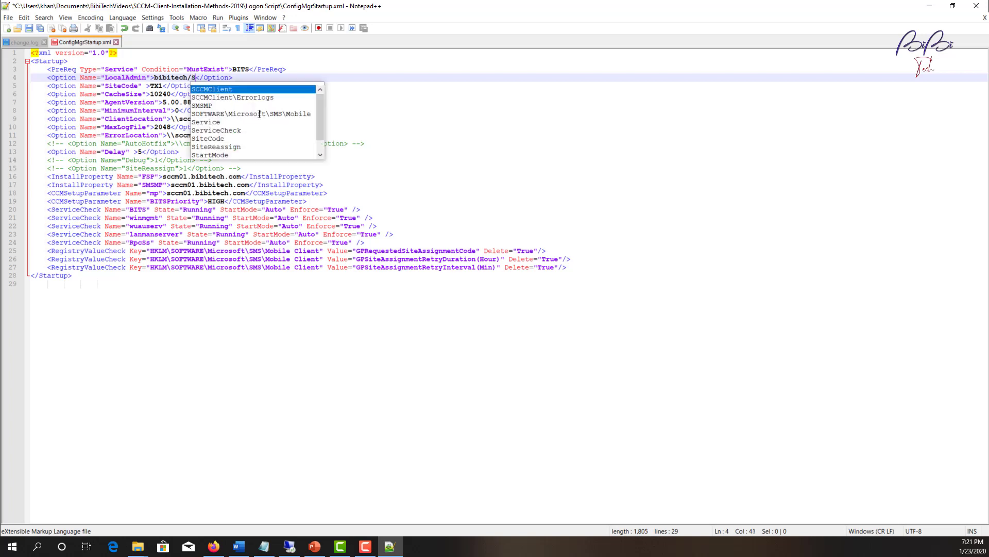
type("_Admin")
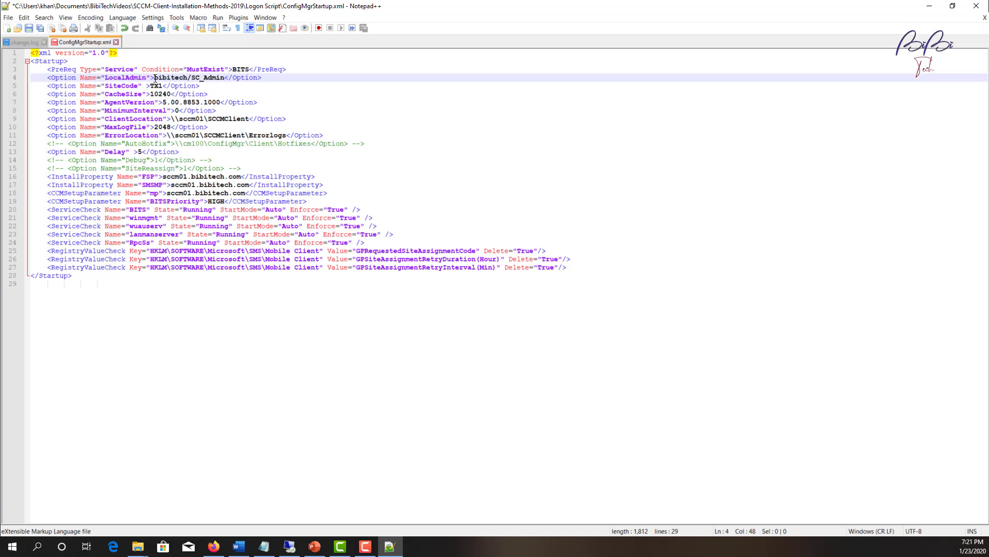
left_click_drag(156, 77, 186, 77)
Review the SiteCode TX1, CacheSize 10240 and AgentVersion values in ConfigMgrStartup.xml.
left_click(229, 86)
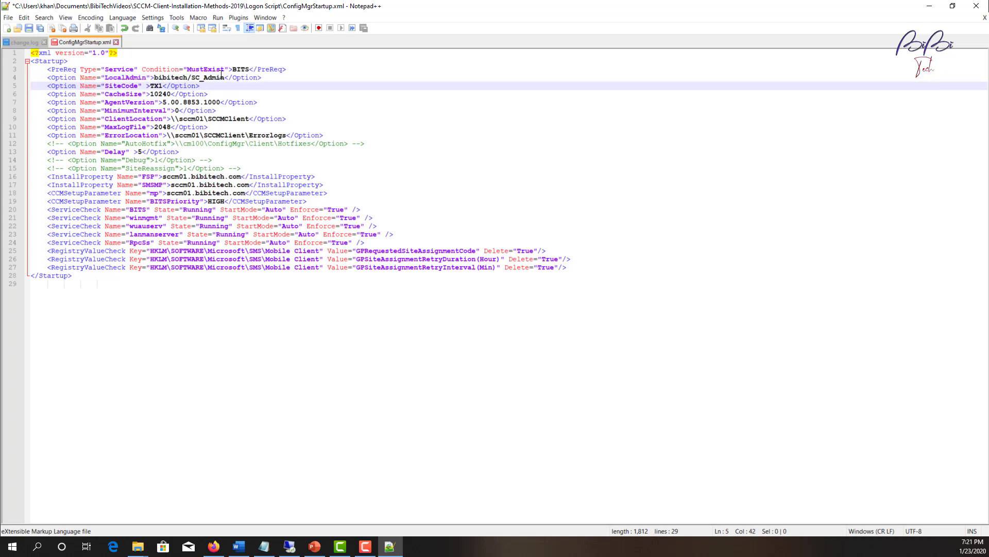
left_click(117, 85)
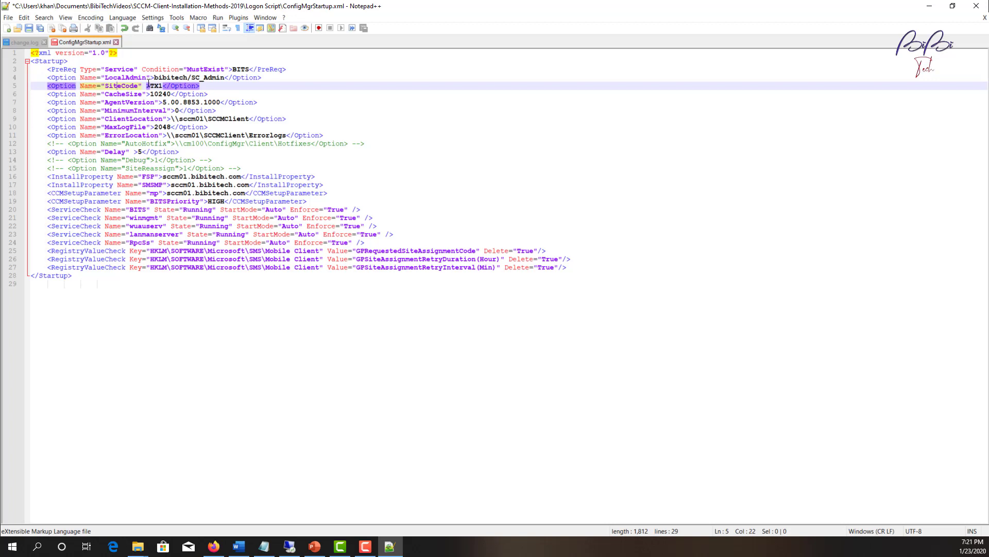
left_click_drag(150, 85, 163, 86)
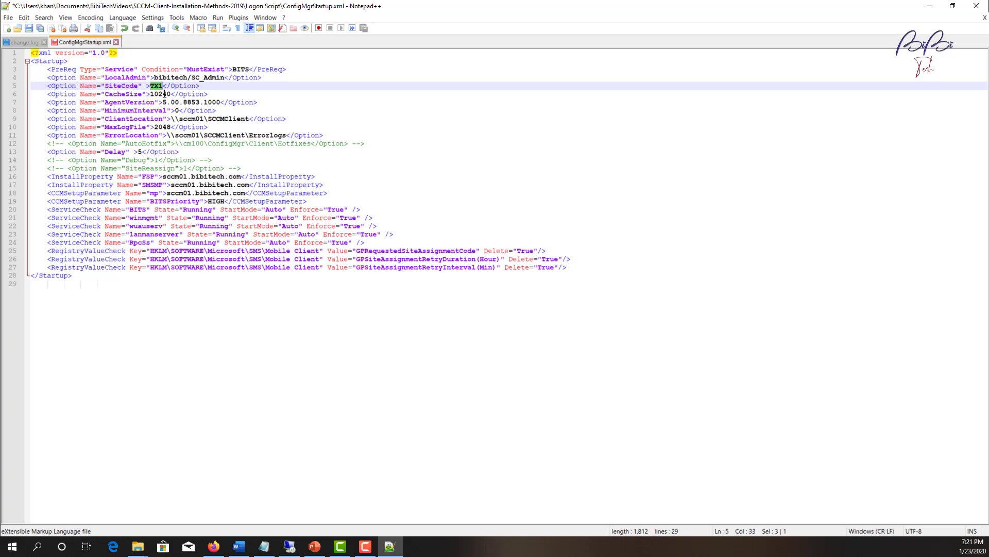
left_click_drag(151, 94, 171, 93)
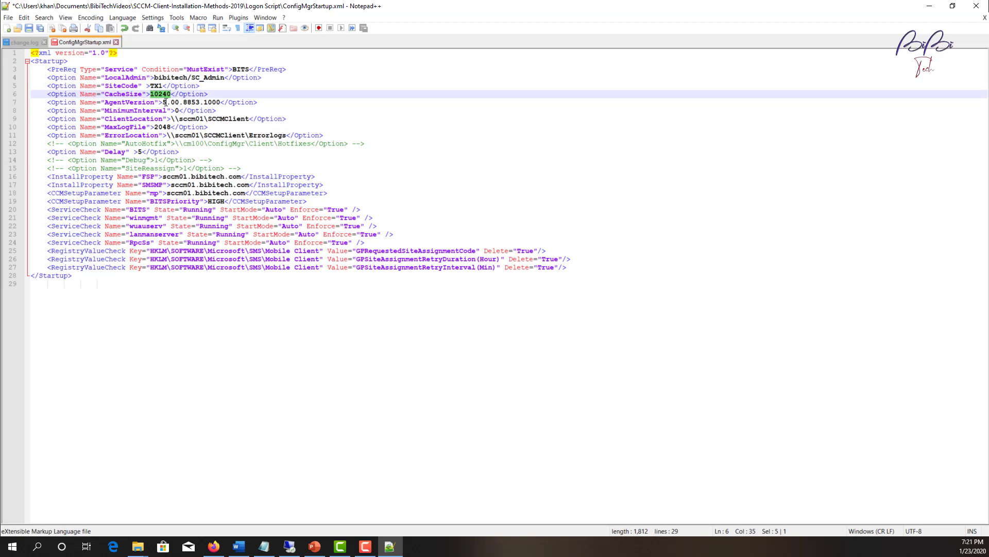
left_click(163, 102)
left_click_drag(163, 102, 220, 98)
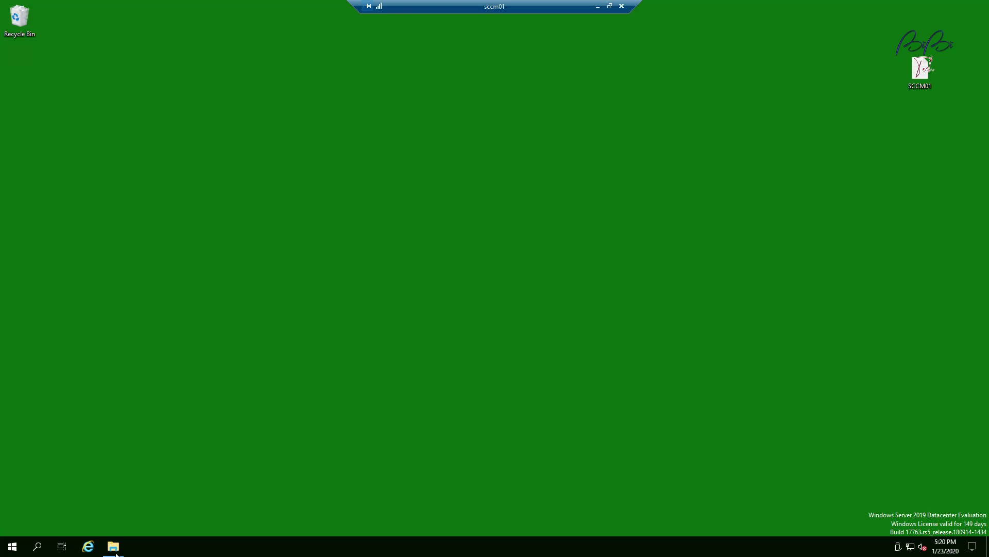
Open the properties of ccmsetup.exe in the sccm01 SCCMClient share.
mouse_move(116, 554)
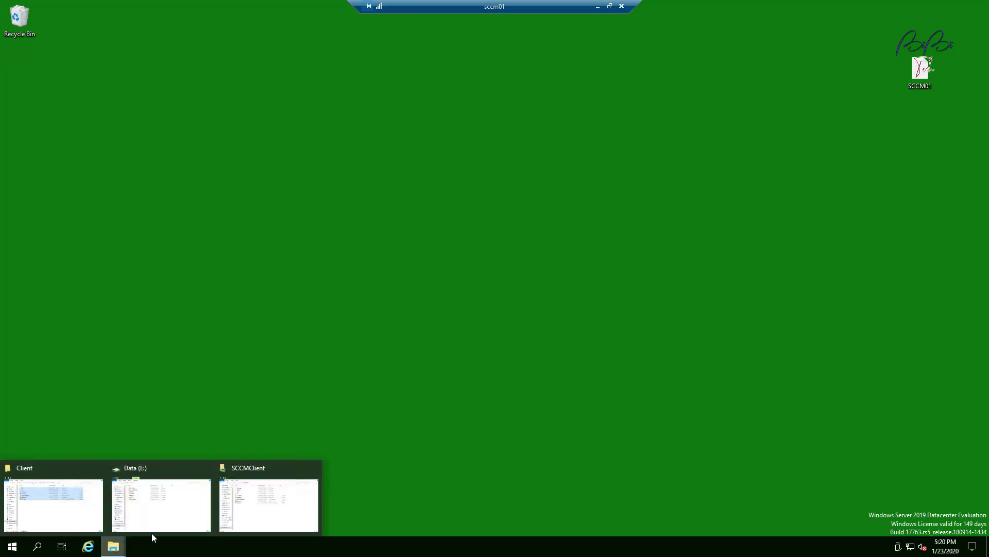
left_click(262, 512)
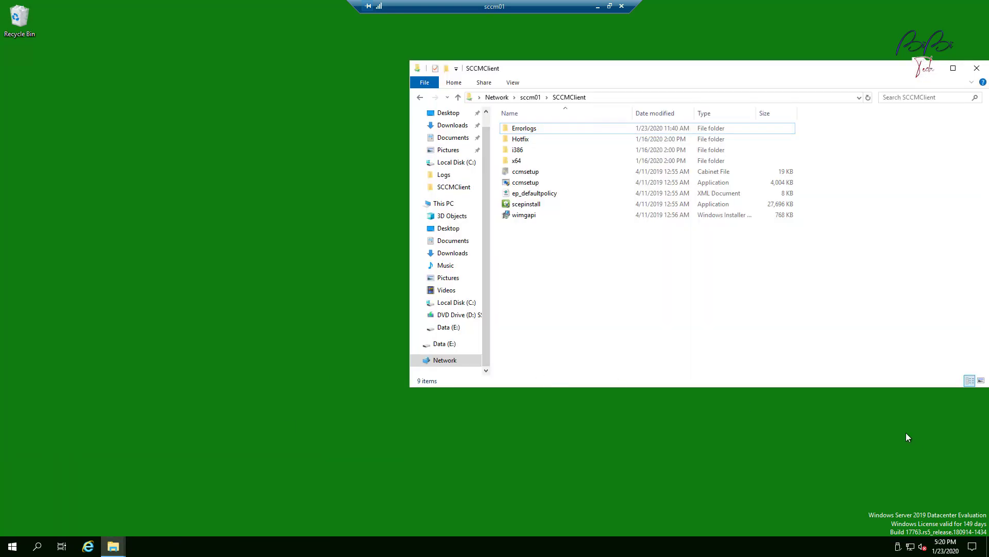
left_click(517, 185)
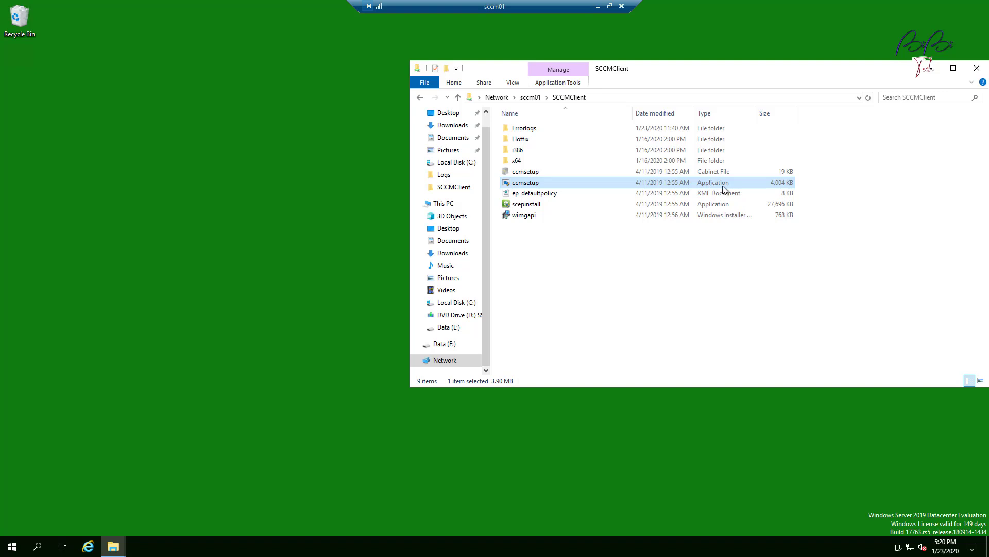
right_click(539, 185)
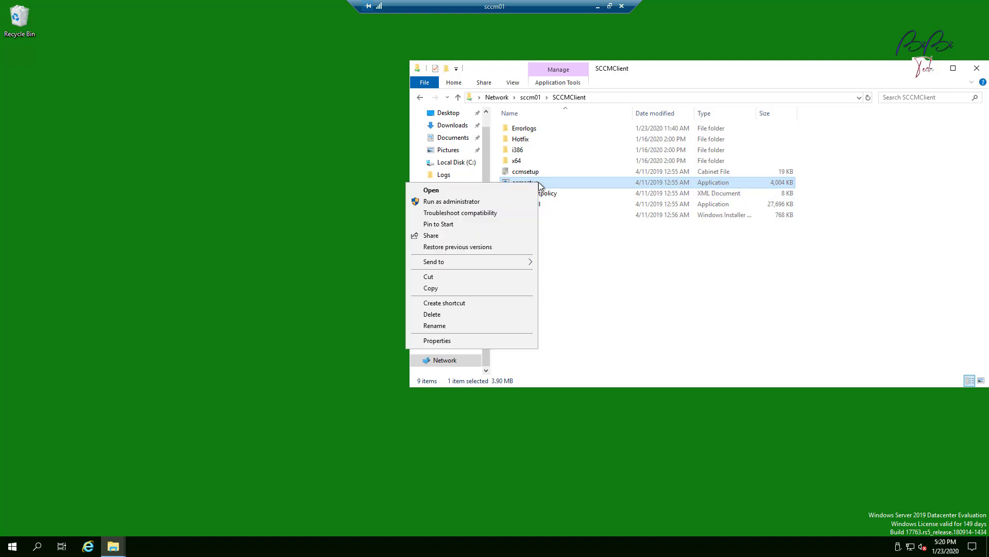
left_click(463, 340)
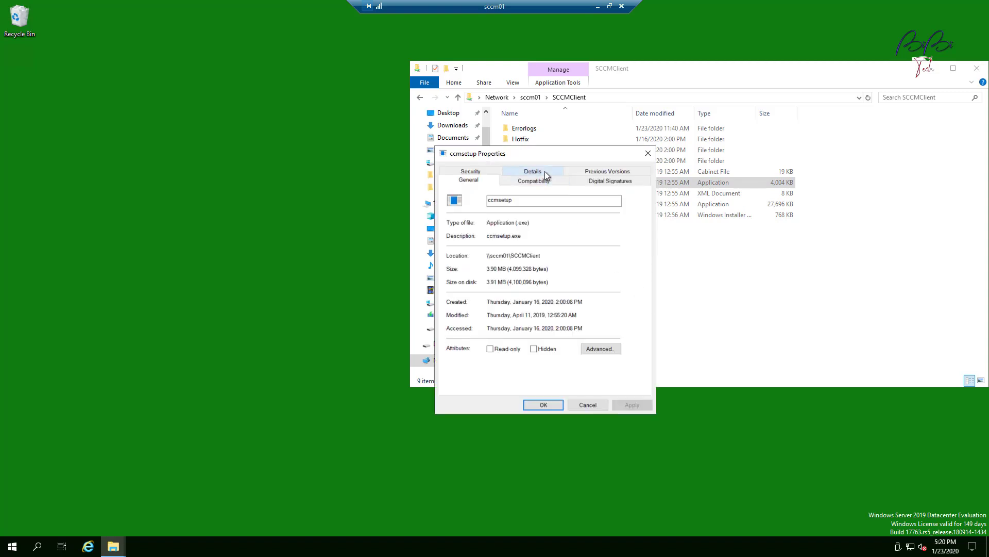
Confirm ccmsetup's file and product version is 5.00.8790.1008 on the Details tab, then cancel.
left_click(534, 171)
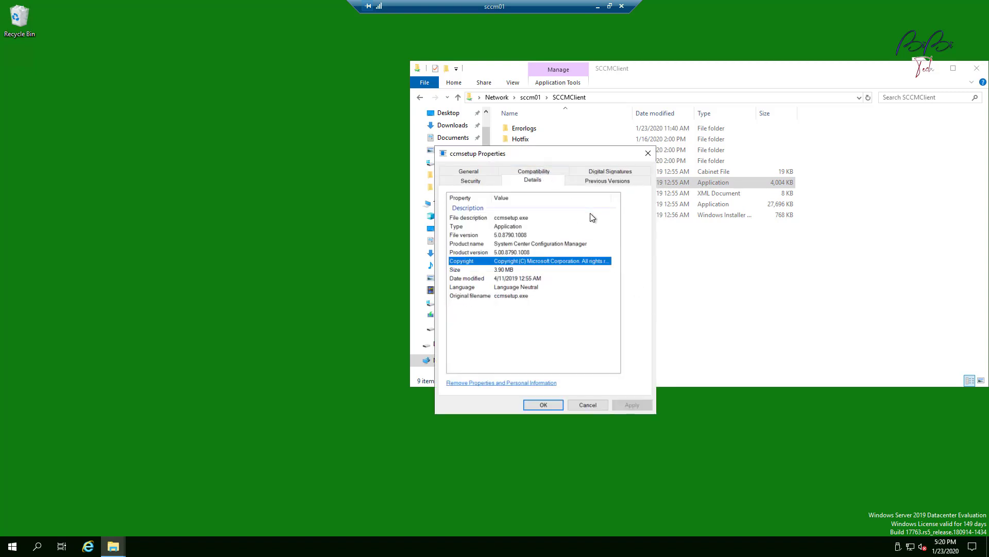
left_click(526, 253)
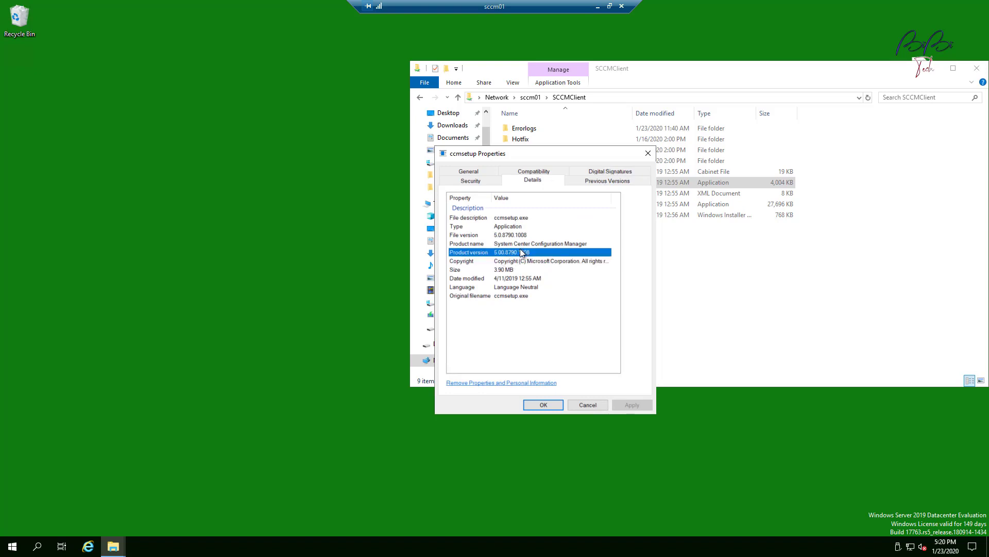
left_click(506, 237)
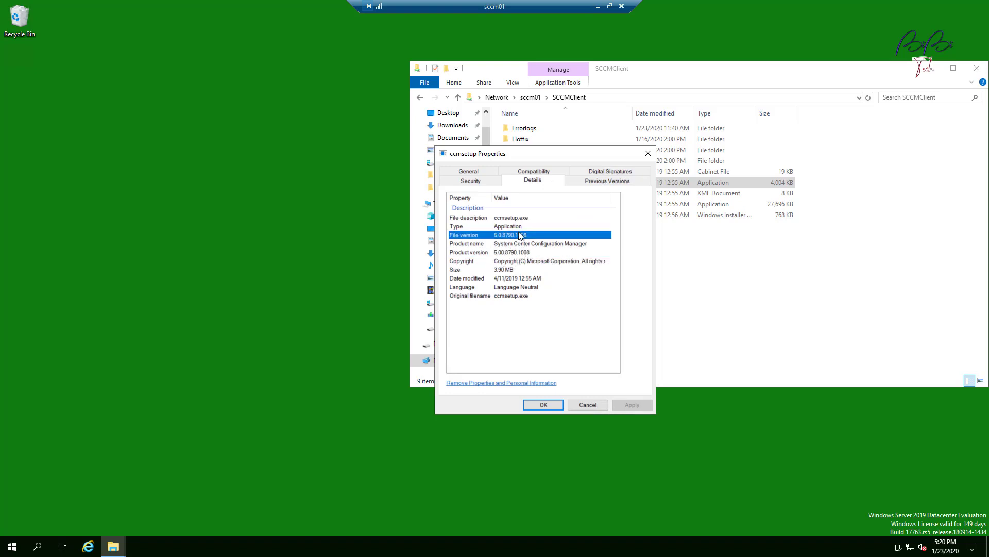
left_click(528, 253)
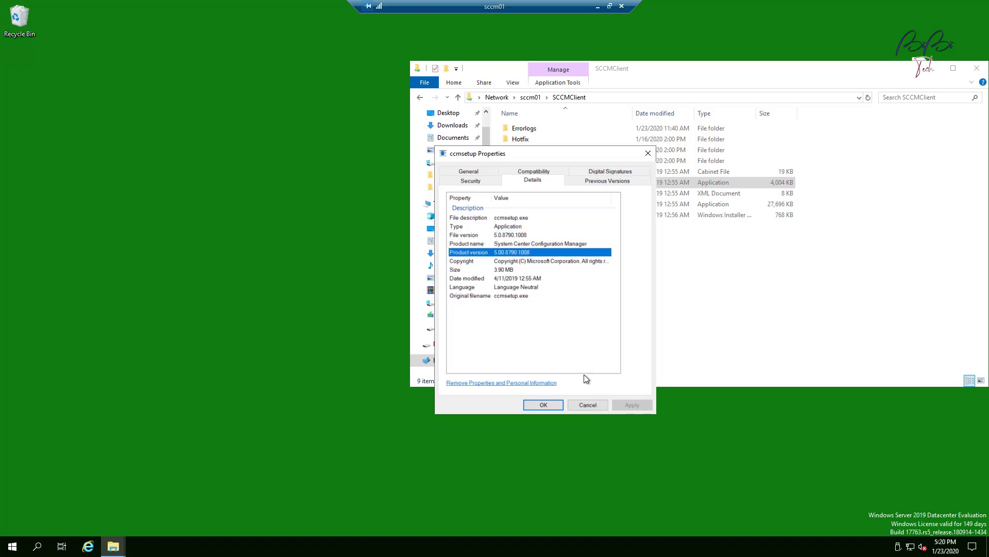
left_click(587, 404)
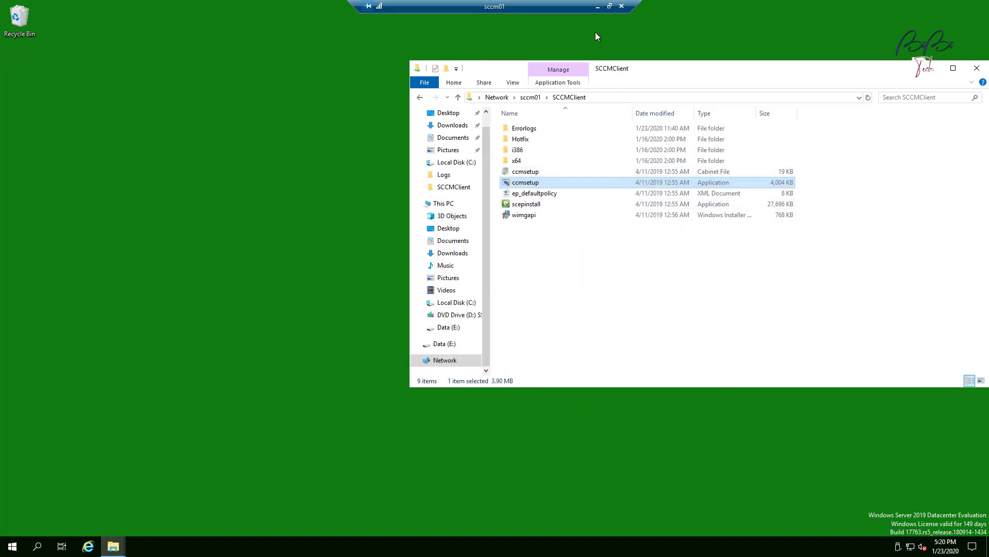
Highlight ClientLocation \\sccm01\SCCMClient and ErrorLocation \\sccm01\SCCMClient\Errorlogs in ConfigMgrStartup.xml.
left_click(598, 7)
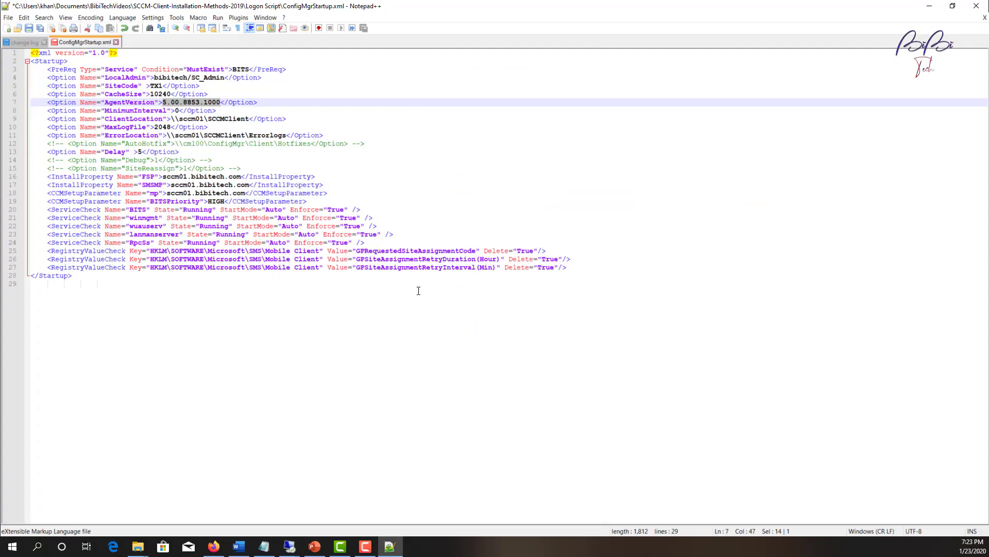
left_click(241, 109)
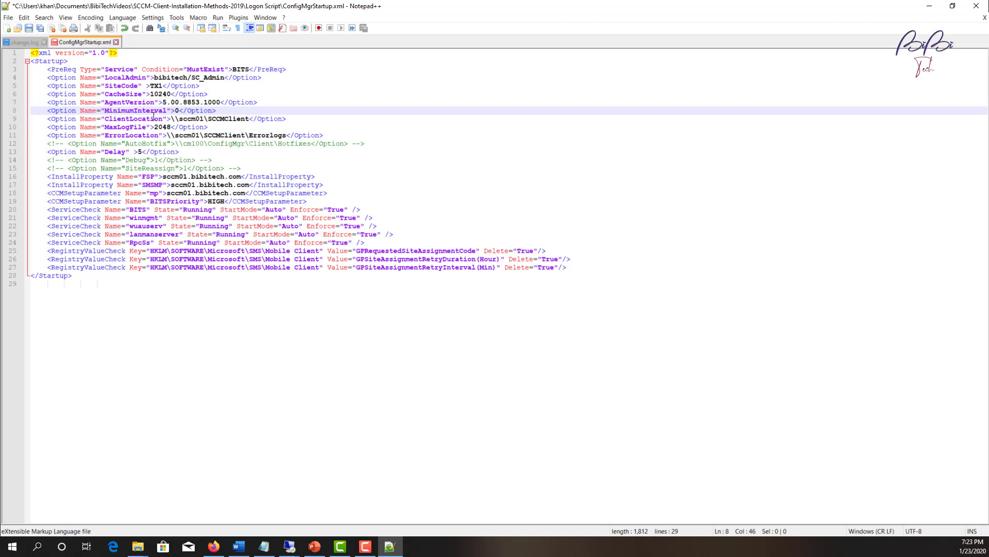
left_click_drag(170, 118, 250, 119)
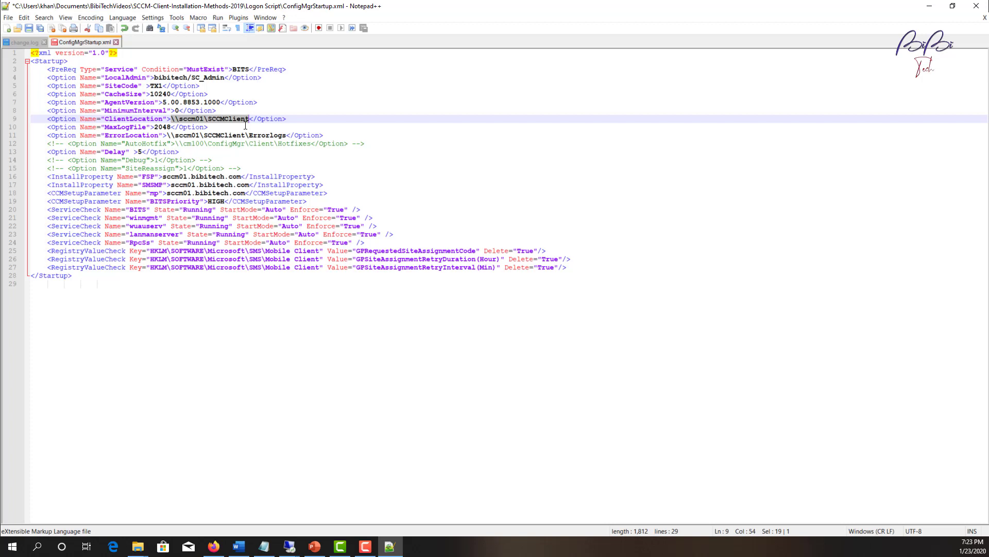
left_click(151, 135)
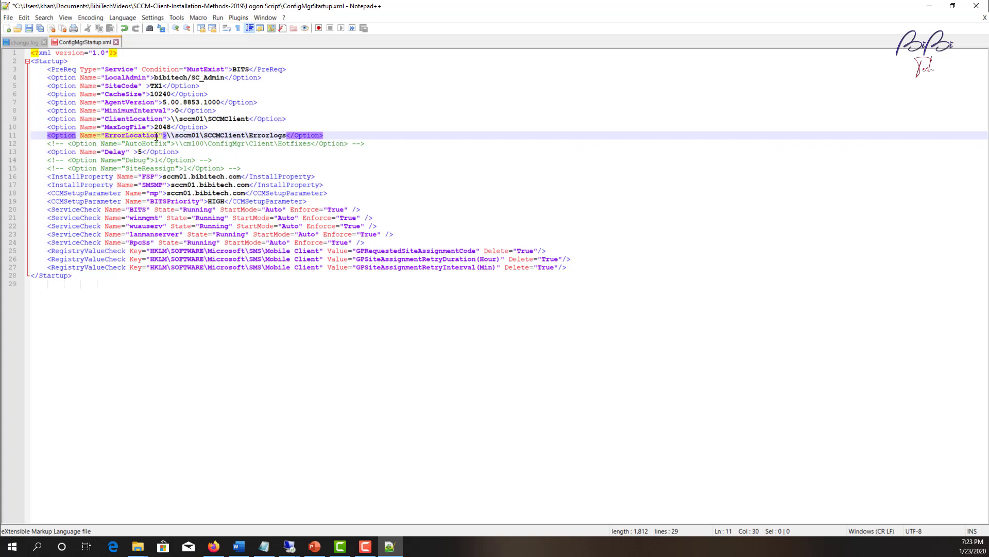
left_click(171, 135)
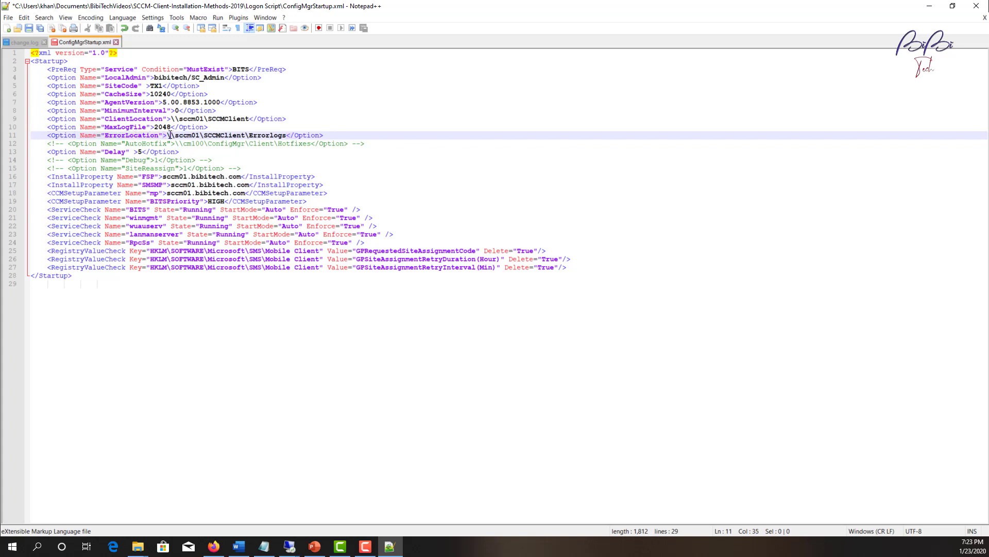
left_click_drag(169, 135, 287, 133)
left_click_drag(171, 119, 246, 117)
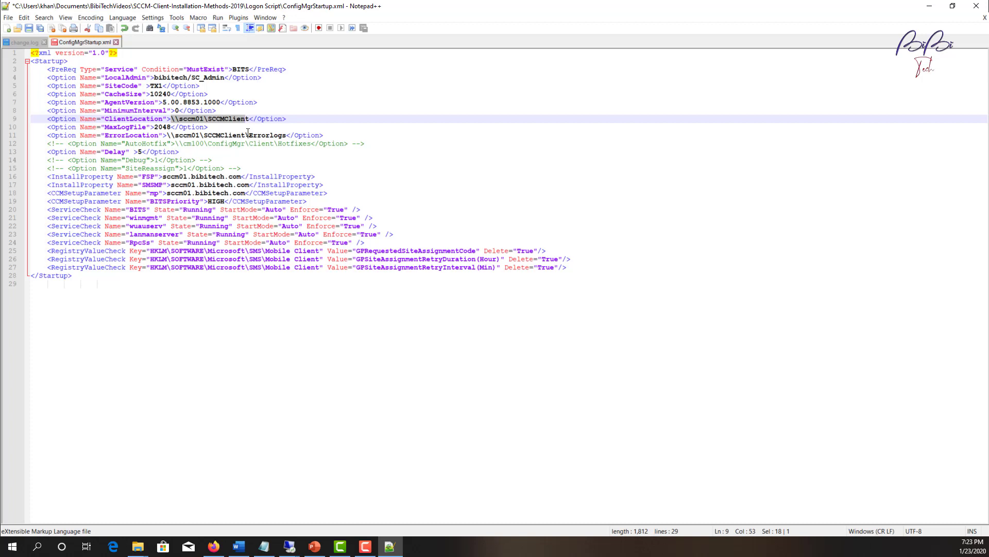
left_click(265, 135)
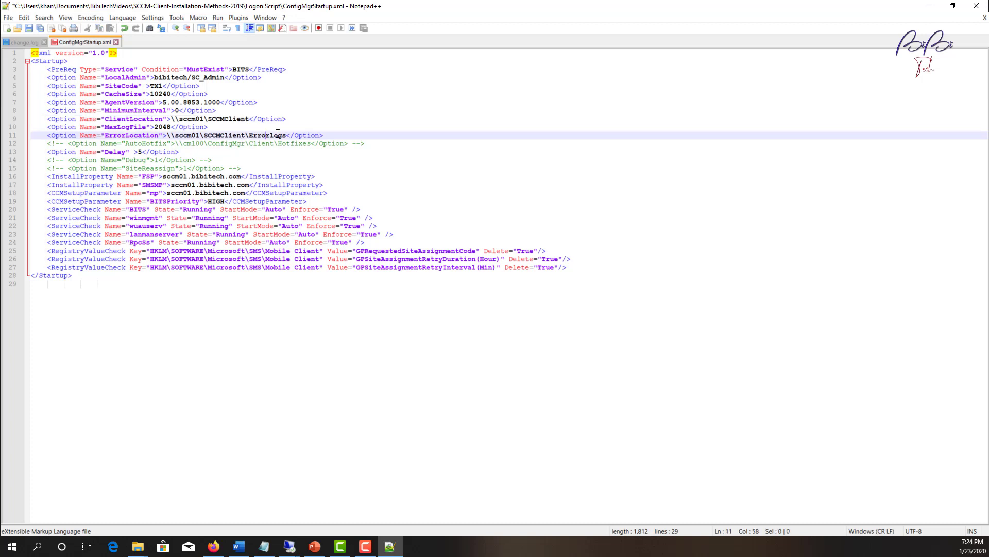
left_click_drag(286, 135, 166, 136)
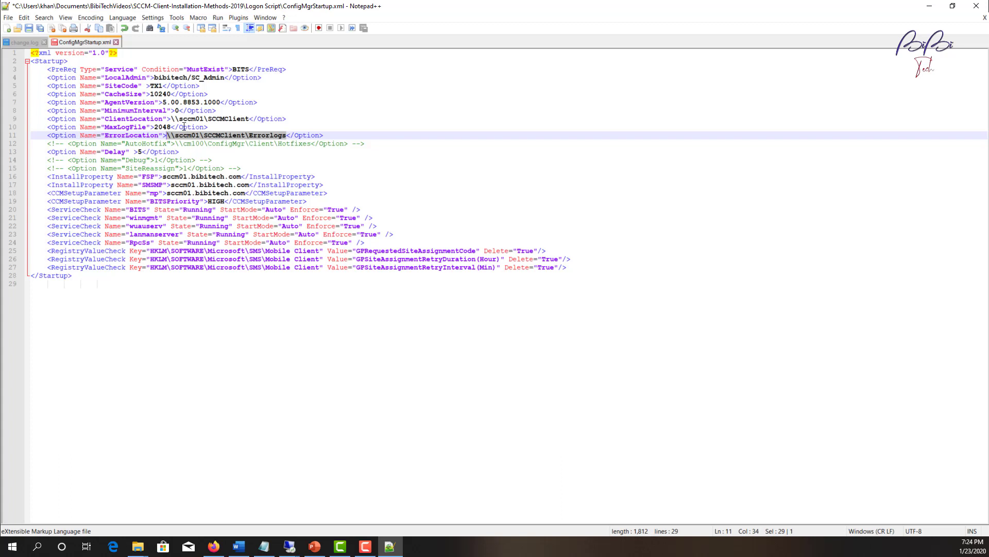
left_click(194, 135)
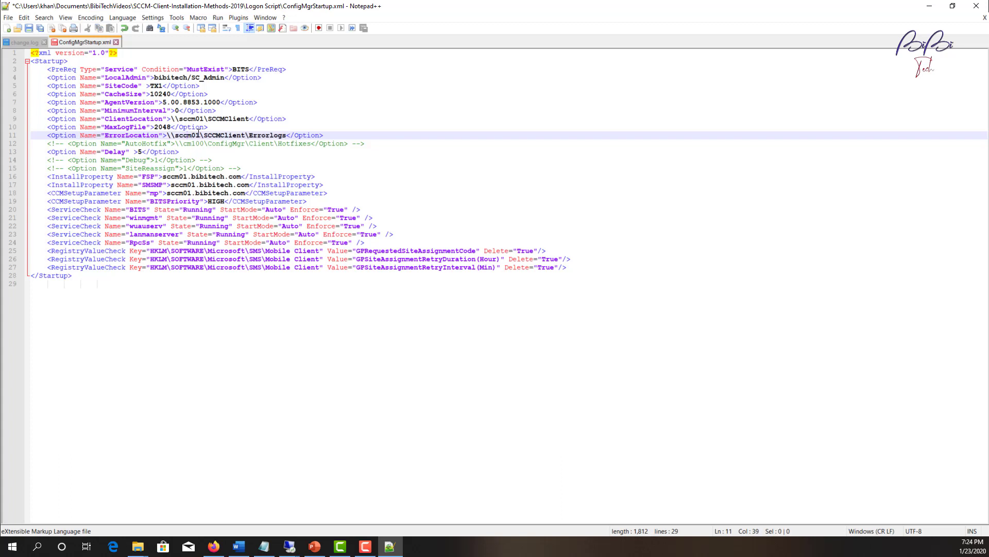
left_click(225, 151)
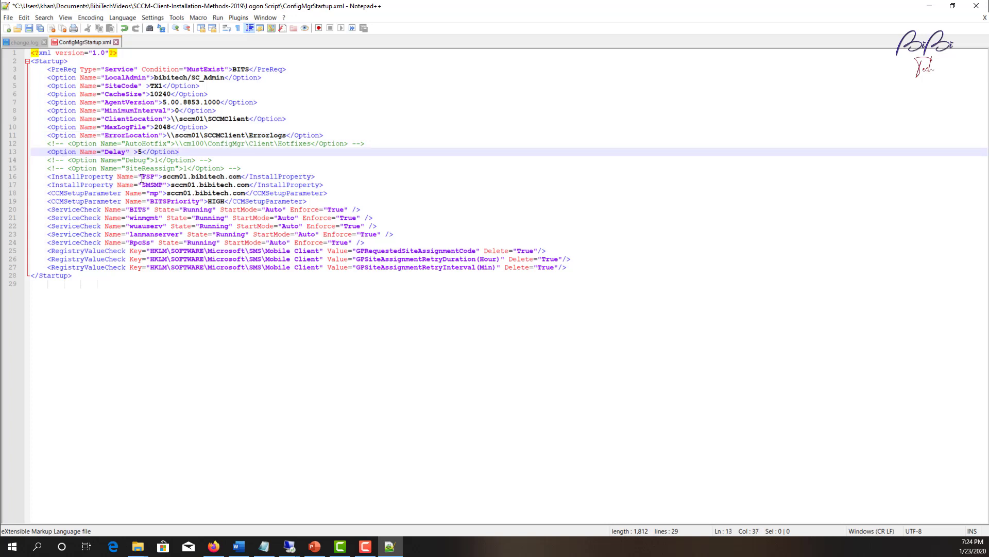
left_click_drag(163, 176, 241, 174)
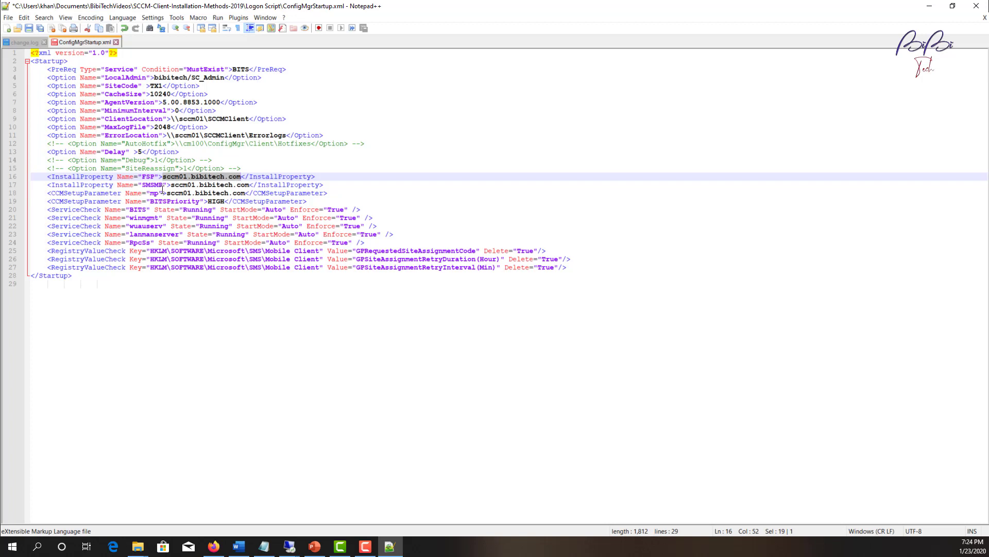
left_click_drag(171, 184, 196, 184)
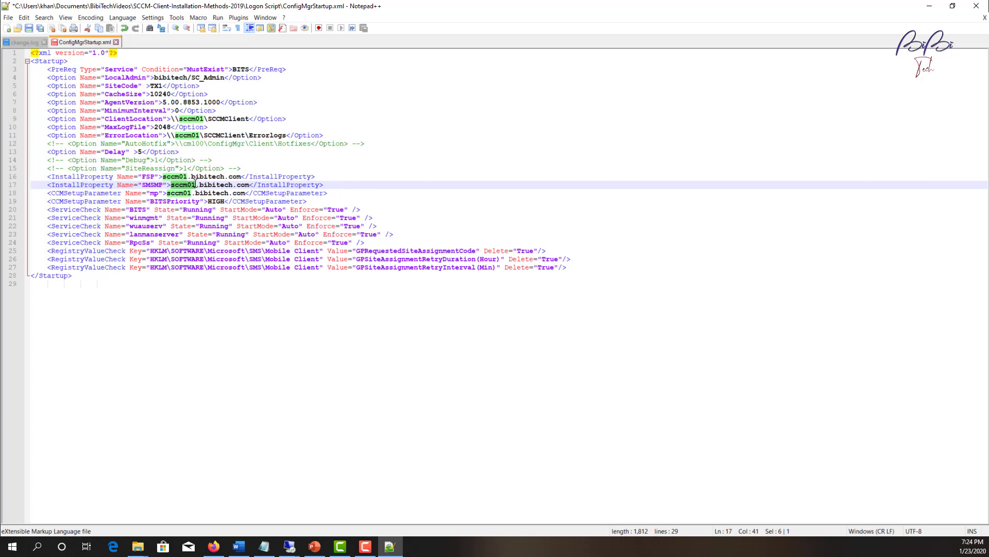
left_click_drag(196, 185, 247, 184)
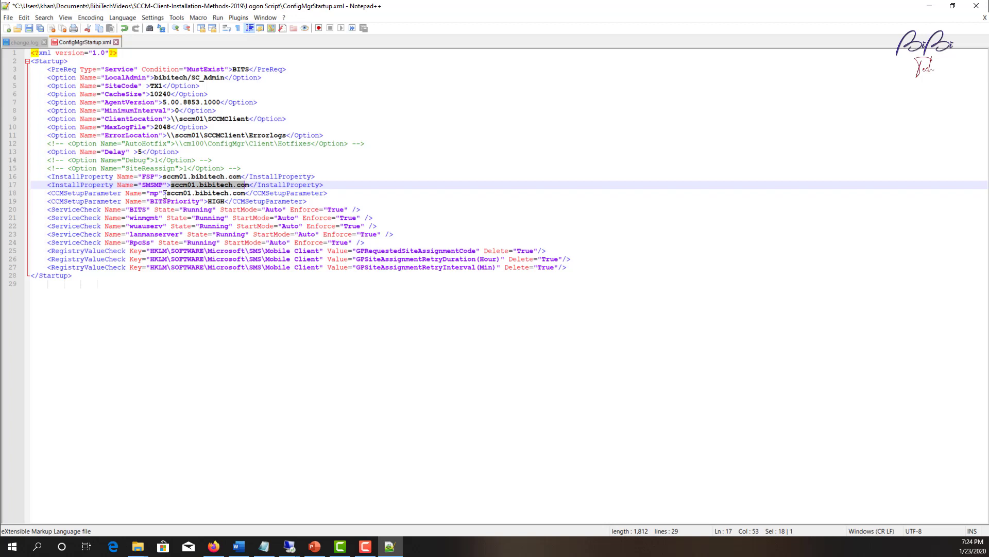
left_click_drag(167, 194, 240, 195)
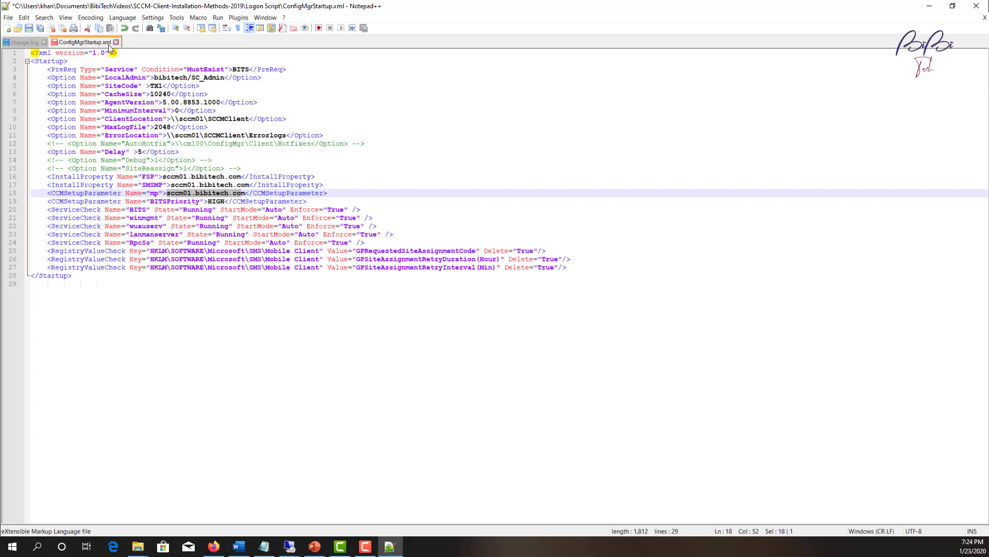
Save ConfigMgrStartup.xml, close Notepad++, and reposition the Logon Script folder window.
left_click(28, 29)
left_click(977, 5)
left_click(465, 264)
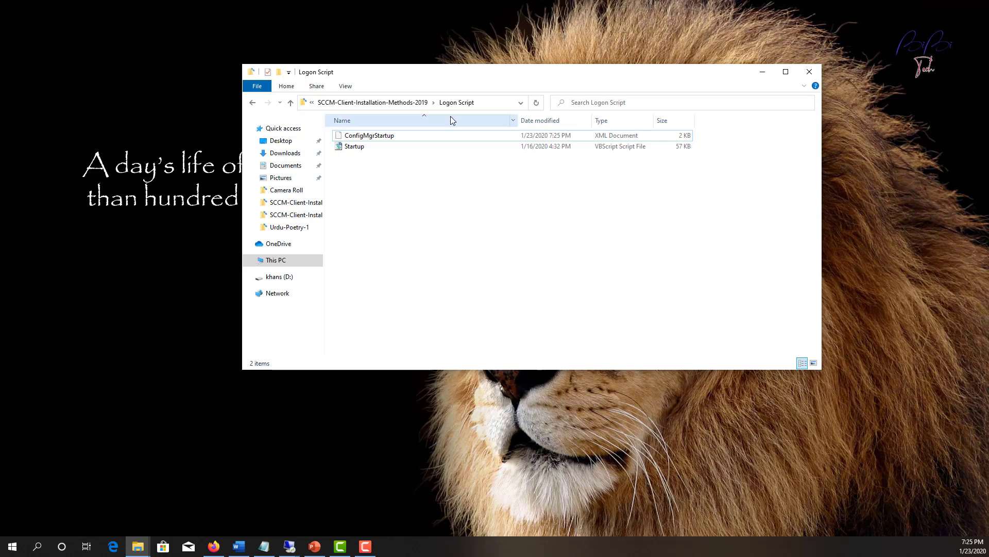
left_click_drag(452, 77, 394, 233)
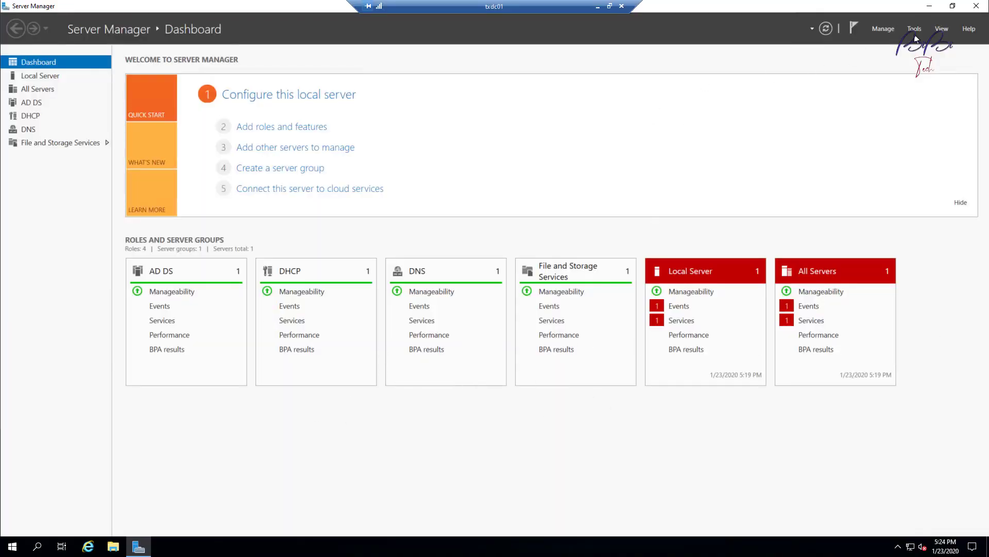
Launch Group Policy Management from Server Manager's Tools menu.
left_click(930, 6)
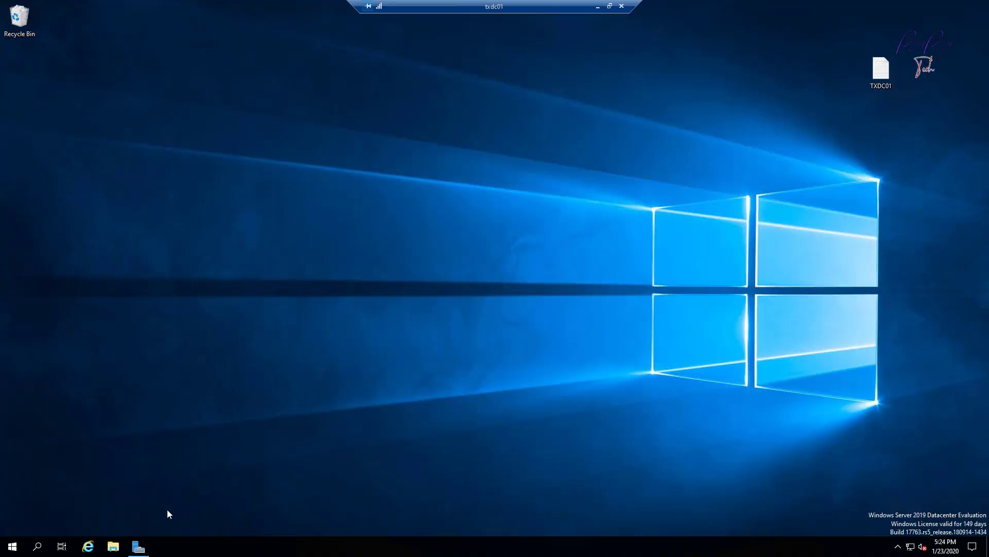
left_click(149, 546)
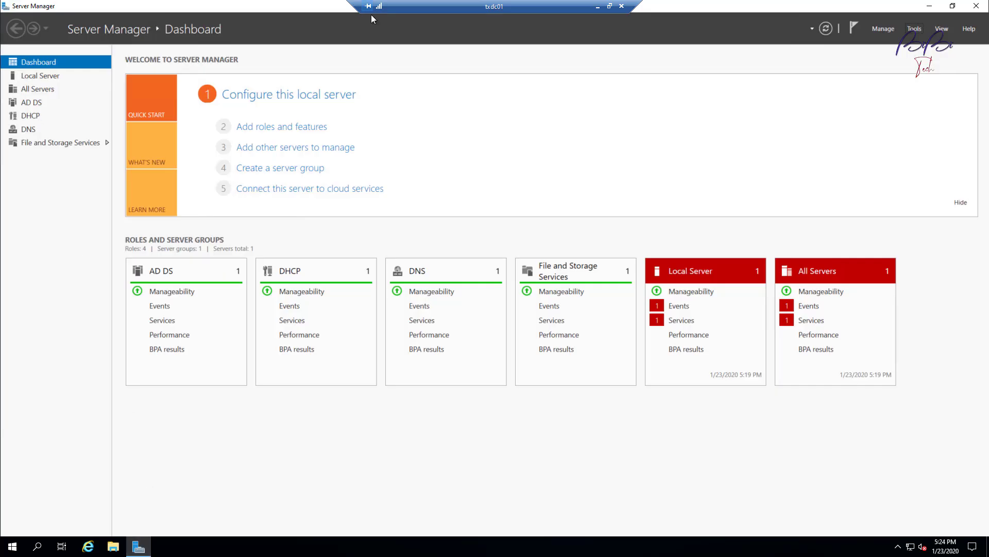
left_click(917, 29)
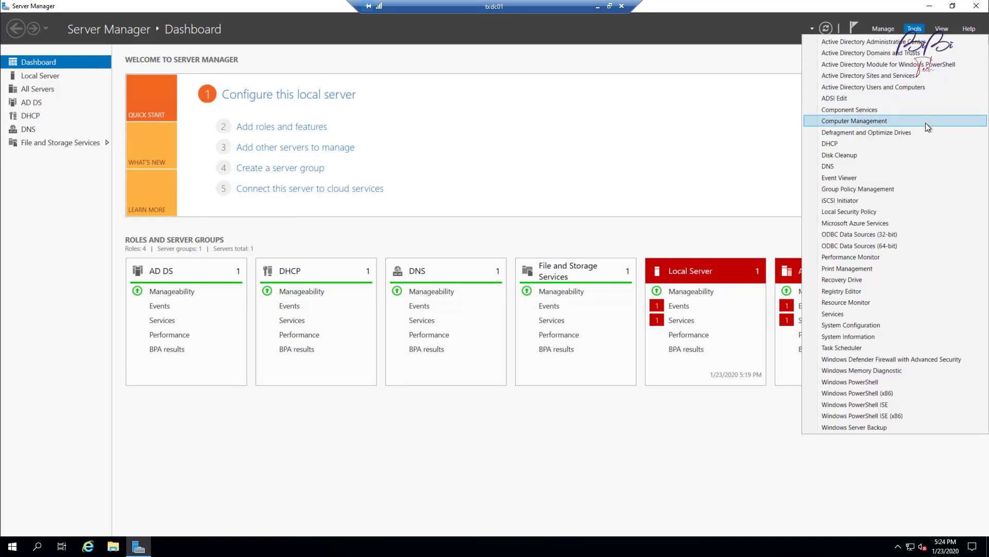
left_click(900, 190)
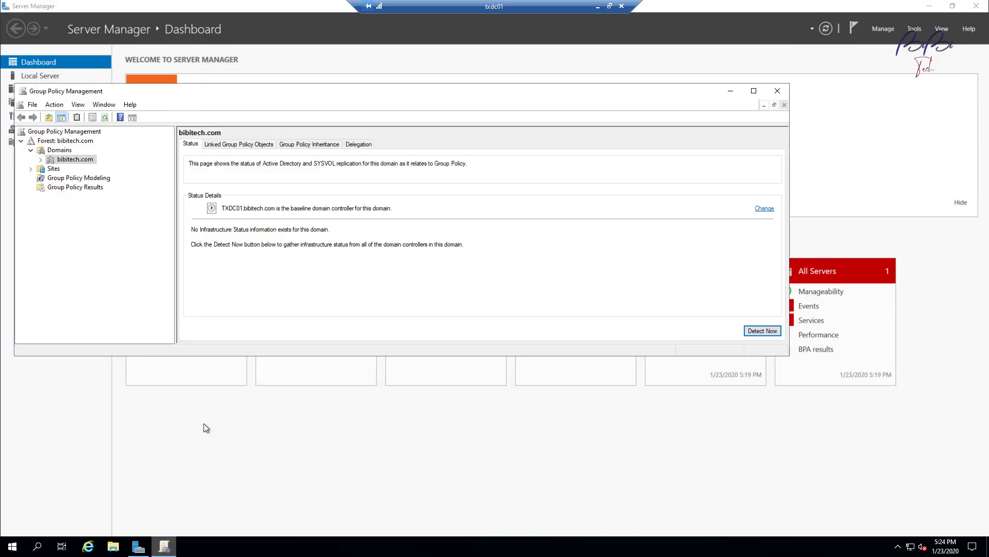
Maximize the console, expand bibitech.com, and select TX Worksations to see the SCCM Configuration link.
left_click(754, 91)
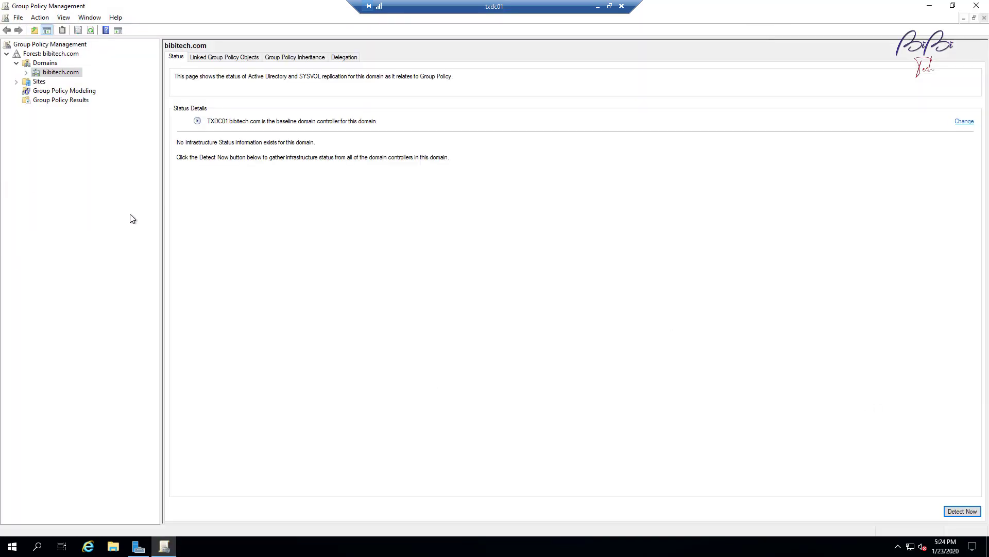
left_click(26, 73)
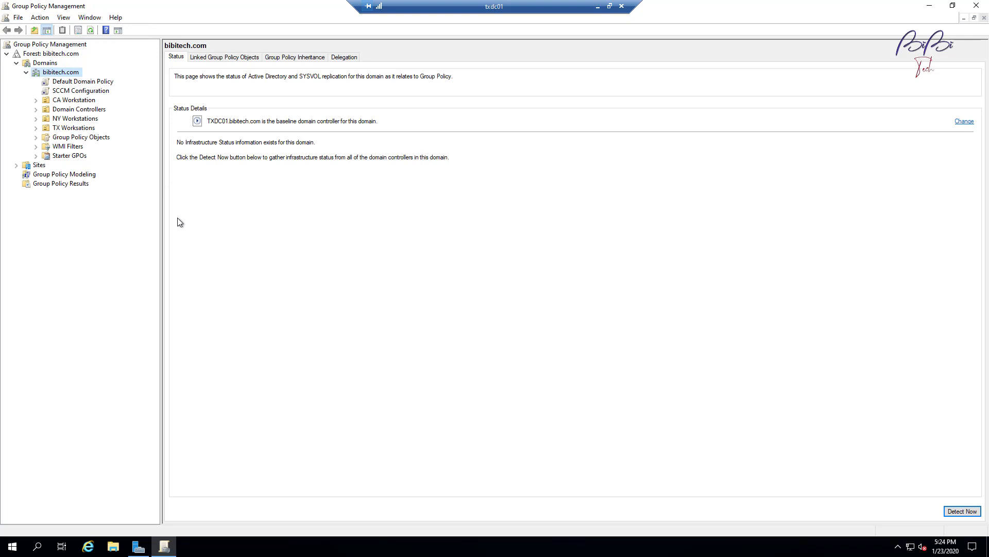
left_click(65, 130)
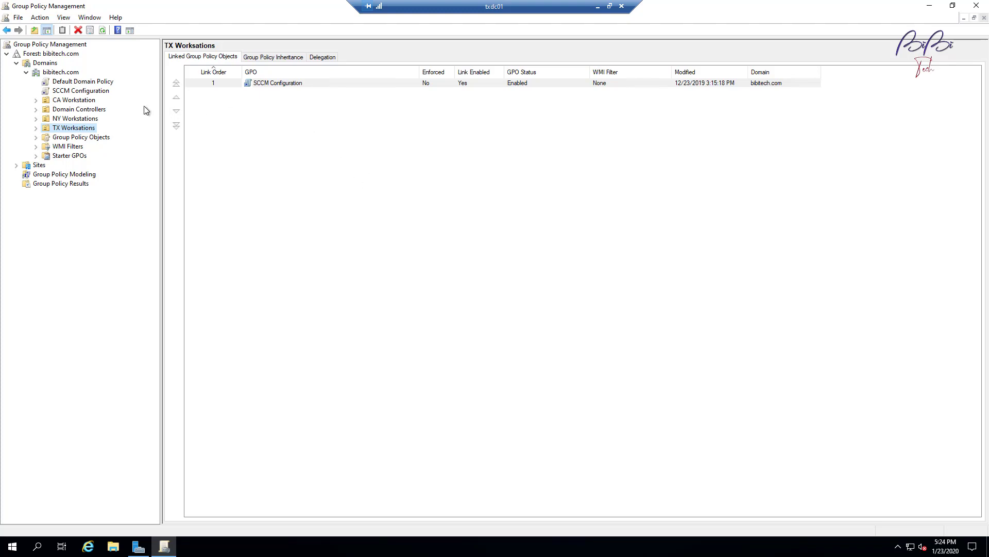
Select the bibitech.com domain node to show its Status page again.
left_click(61, 72)
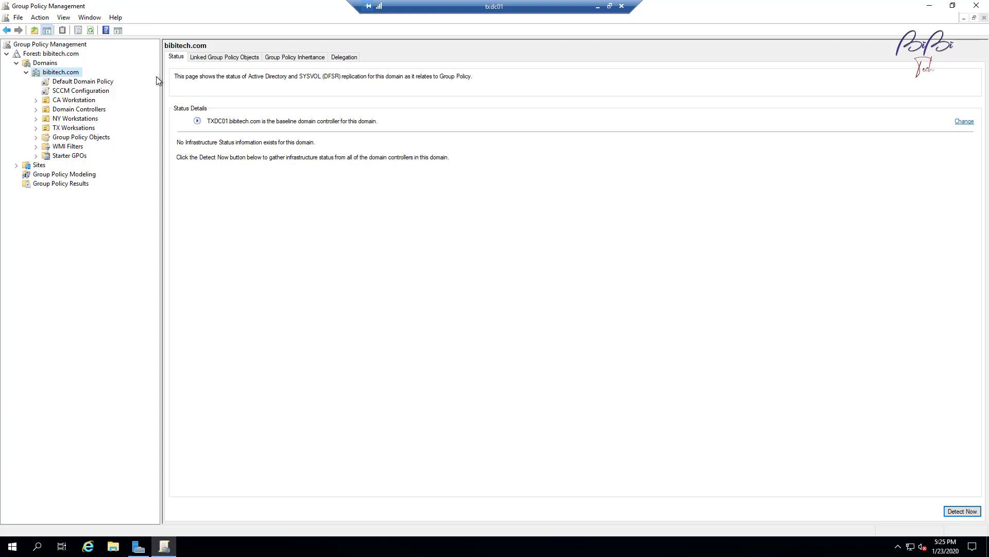
Create a domain-linked GPO named 'SCCM Client Installation Longon Script' under bibitech.com.
right_click(73, 74)
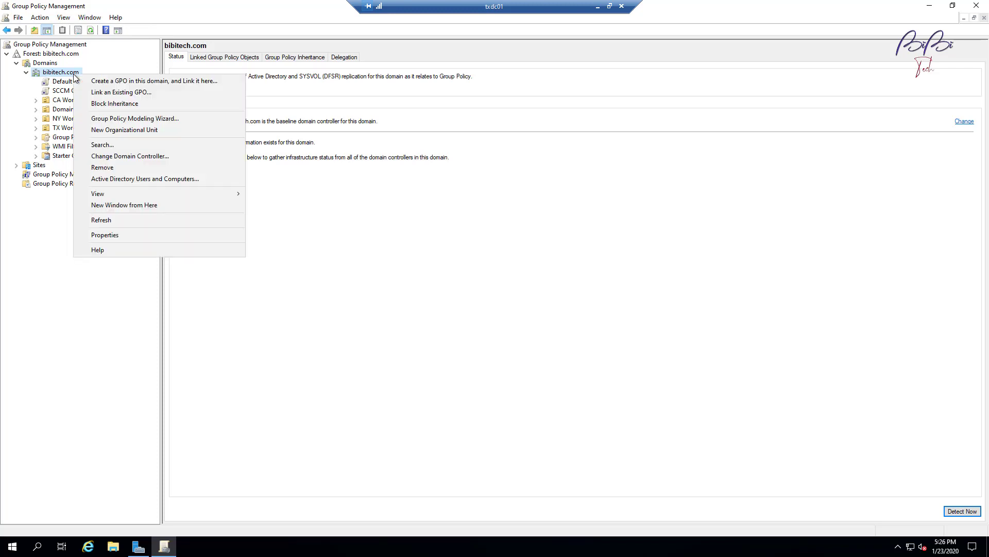
left_click(137, 82)
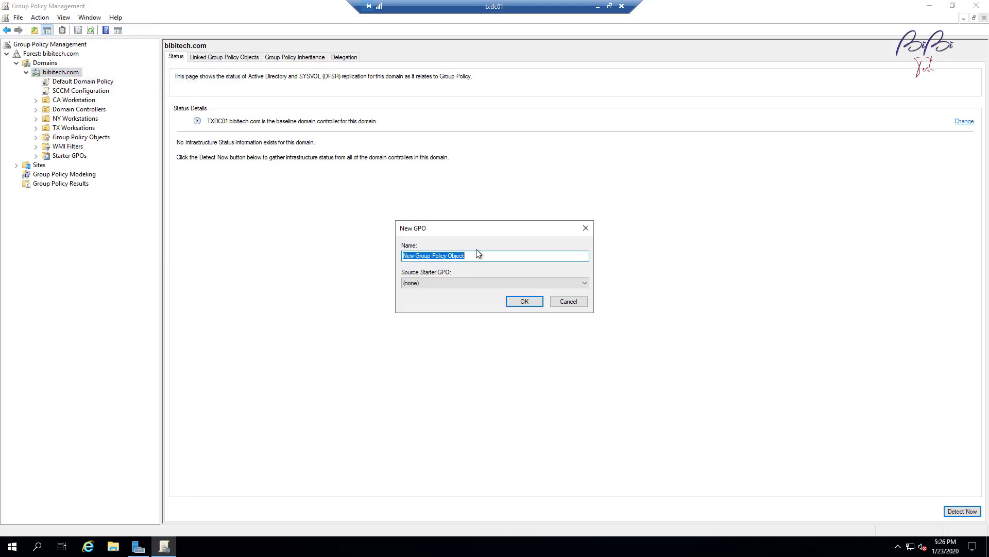
type("SCCM Client Log")
key("BackSpace")
key("BackSpace")
type("o")
type("n")
type("Instgalla")
key("BackSpace")
key("BackSpace")
key("BackSpace")
key("BackSpace")
key("BackSpace")
type("allati")
type("on Script")
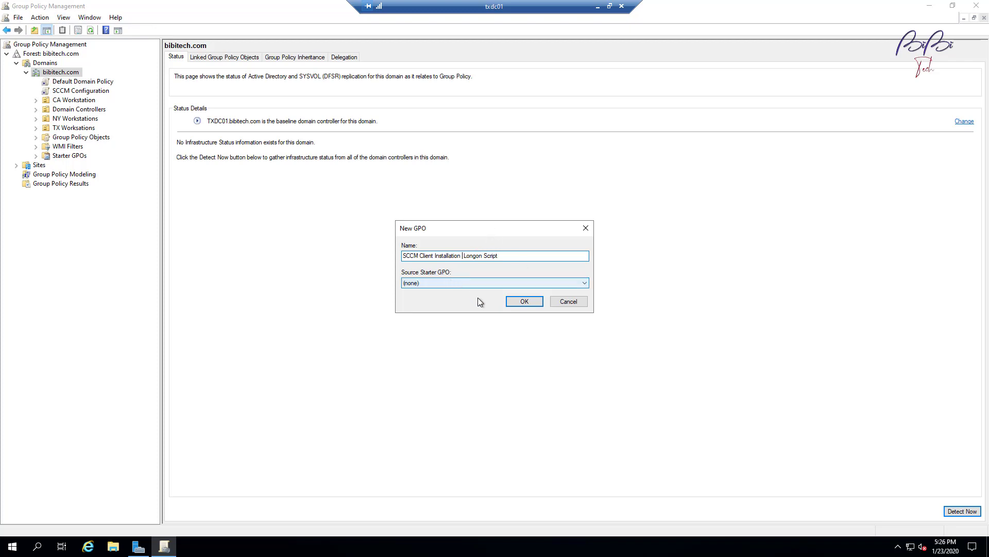
left_click(525, 301)
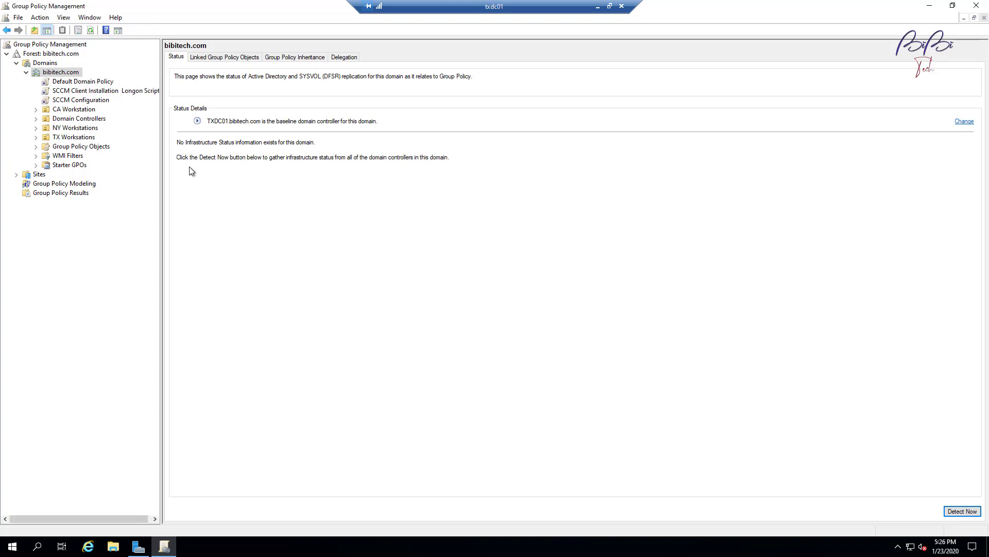
Open the SCCM Client Installation Longon Script GPO in Group Policy Management Editor.
left_click(128, 92)
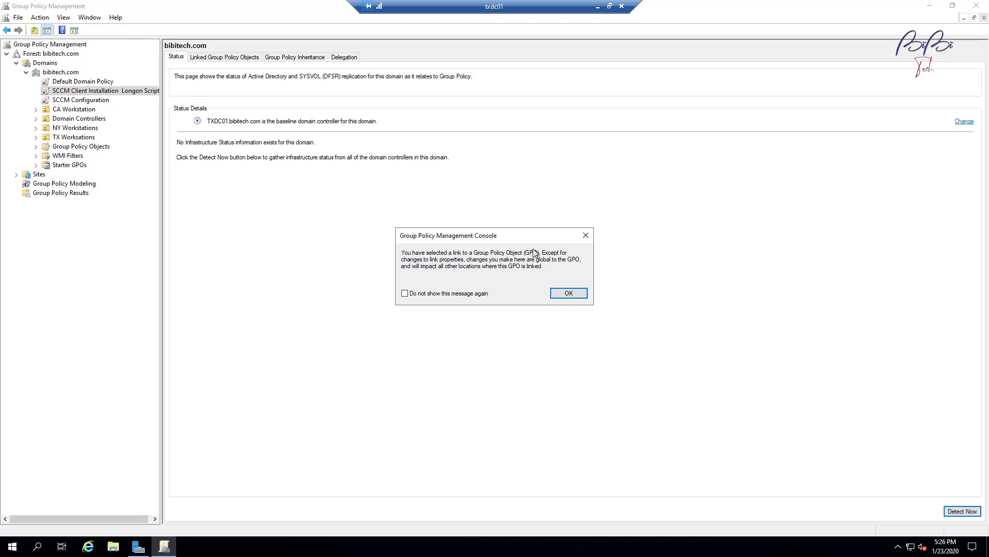
left_click(569, 293)
right_click(109, 93)
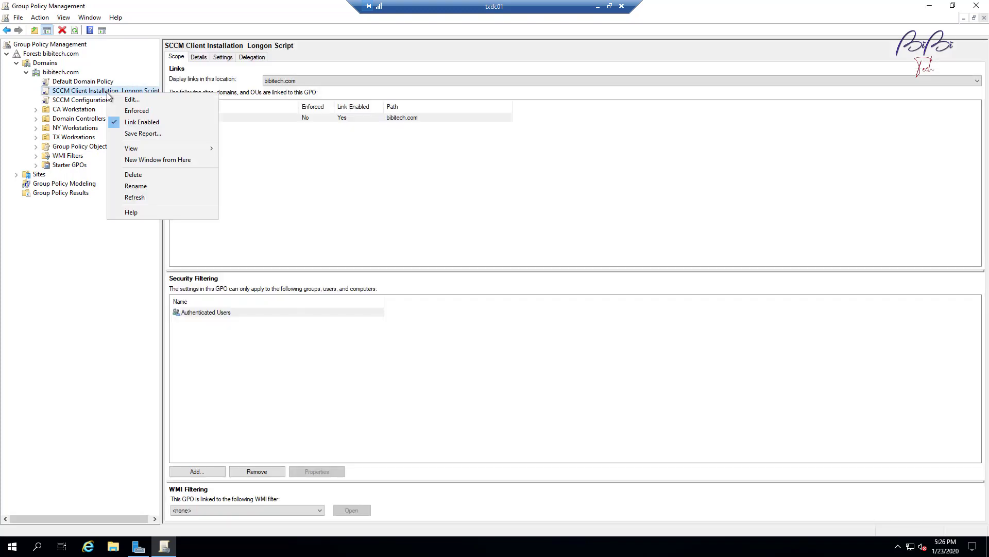
left_click(137, 100)
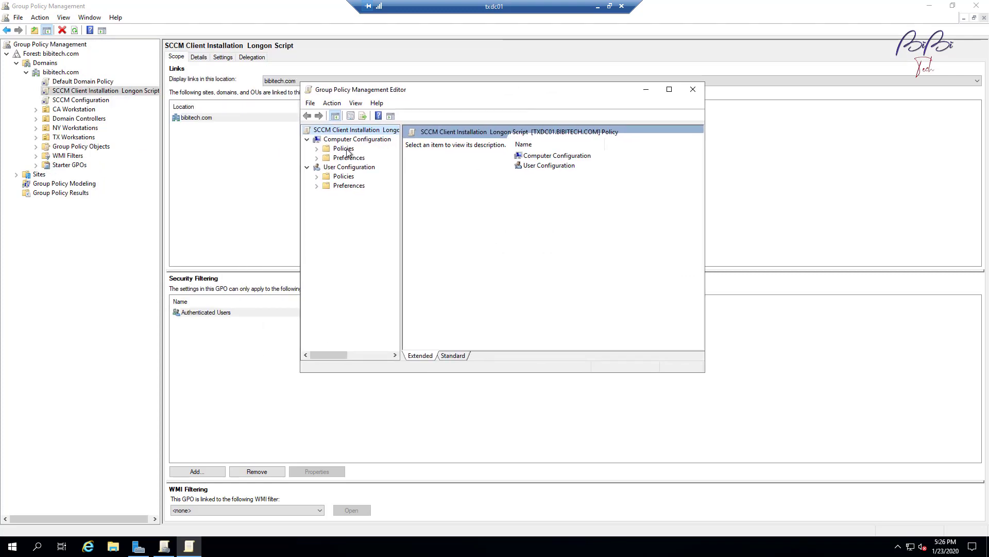
Open Startup script properties under Computer Configuration > Policies > Windows Settings > Scripts.
left_click(346, 149)
left_click(317, 148)
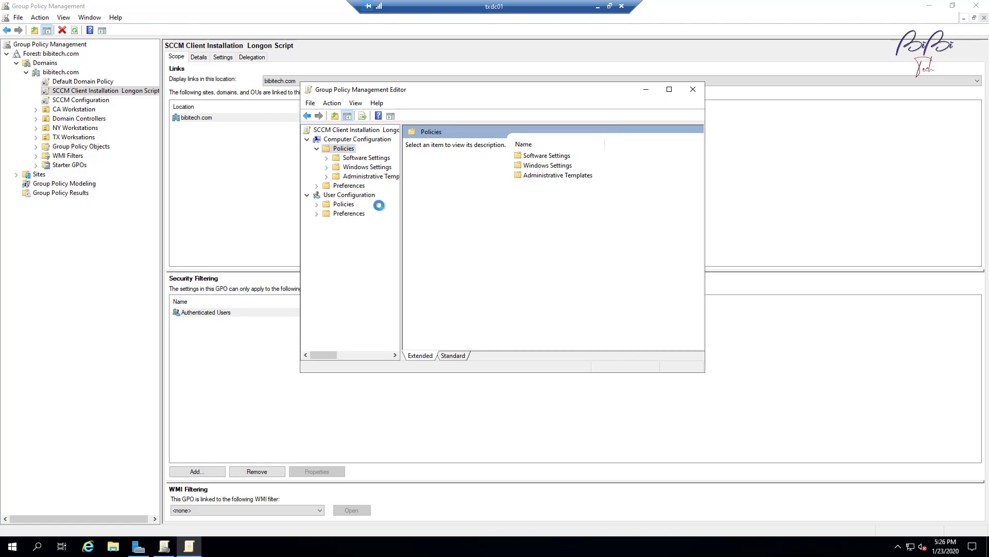
left_click(326, 167)
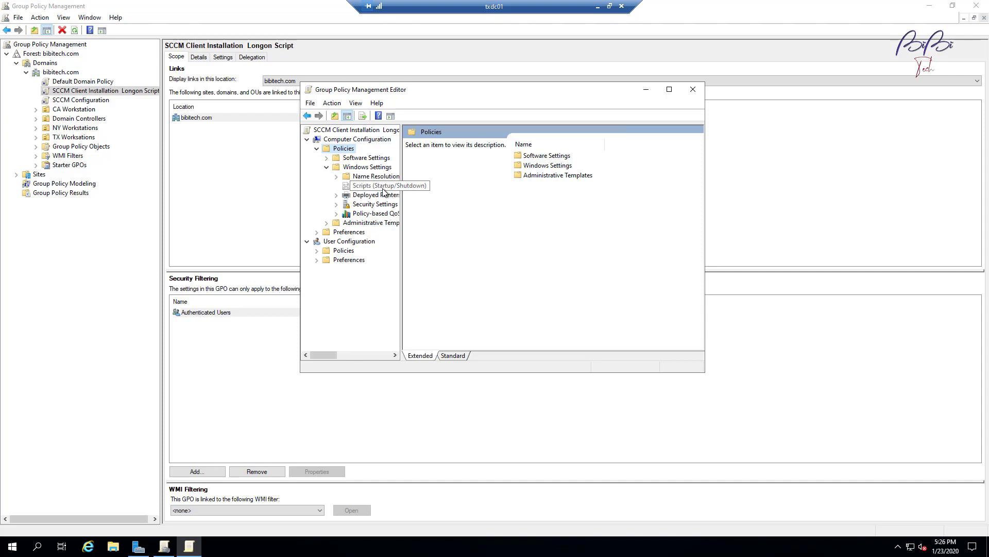
left_click(359, 187)
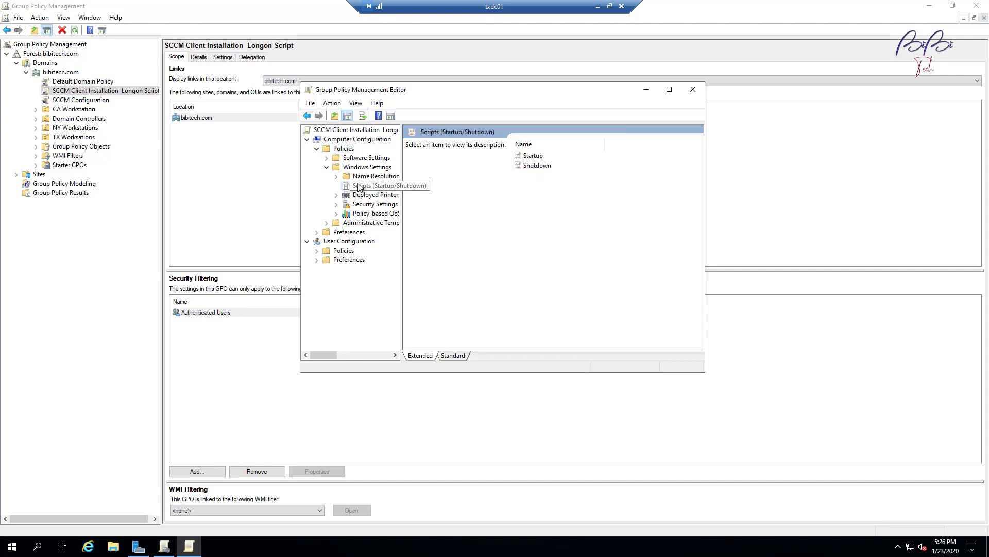
left_click(538, 157)
double_click(538, 157)
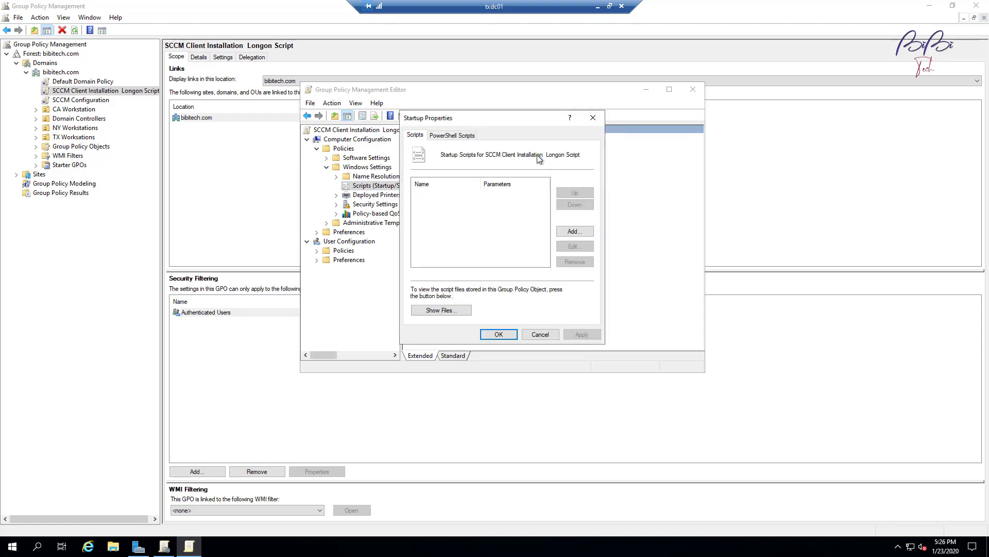
Browse for a new startup script to reveal the GPO's full Startup folder path, then launch File Explorer.
left_click_drag(509, 120, 522, 193)
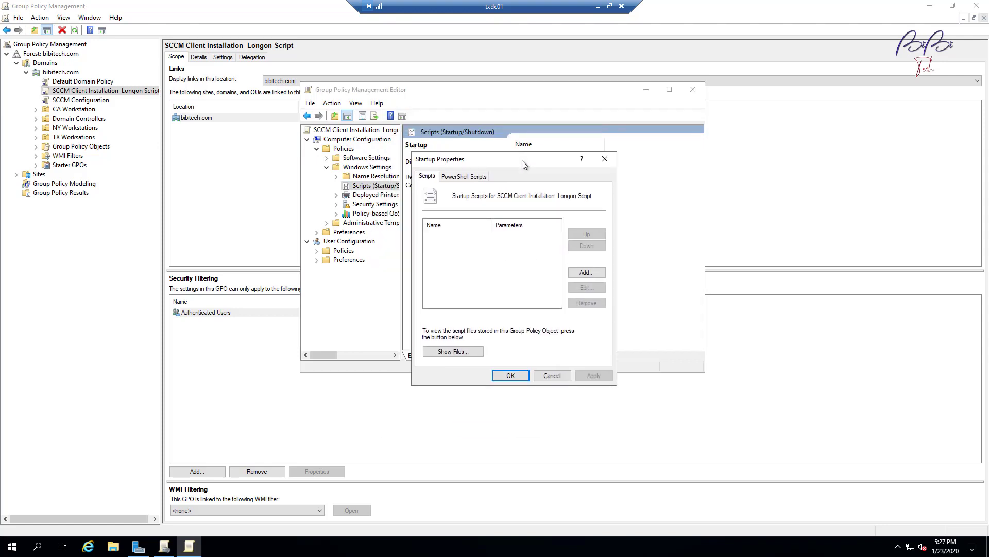
left_click(588, 273)
left_click(594, 238)
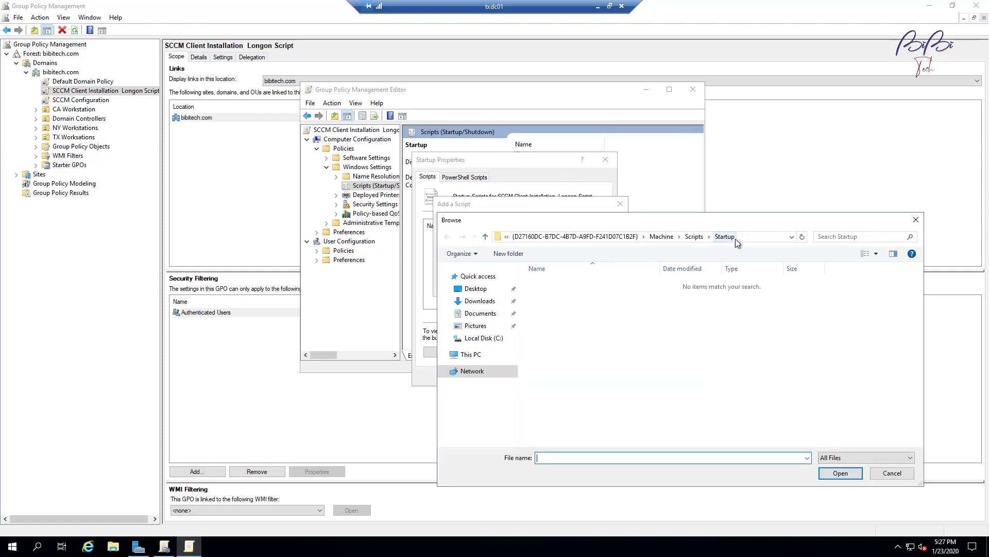
left_click(755, 238)
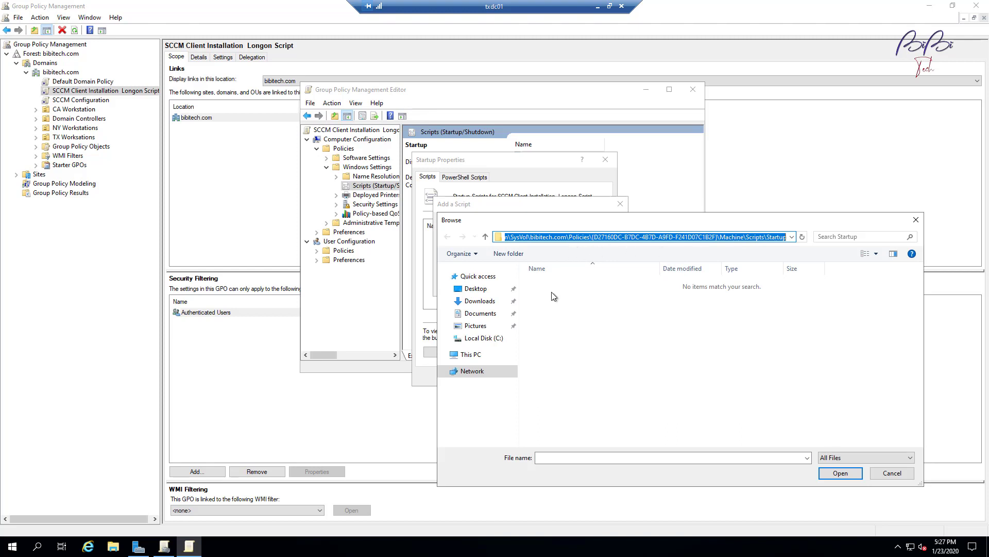
left_click(114, 546)
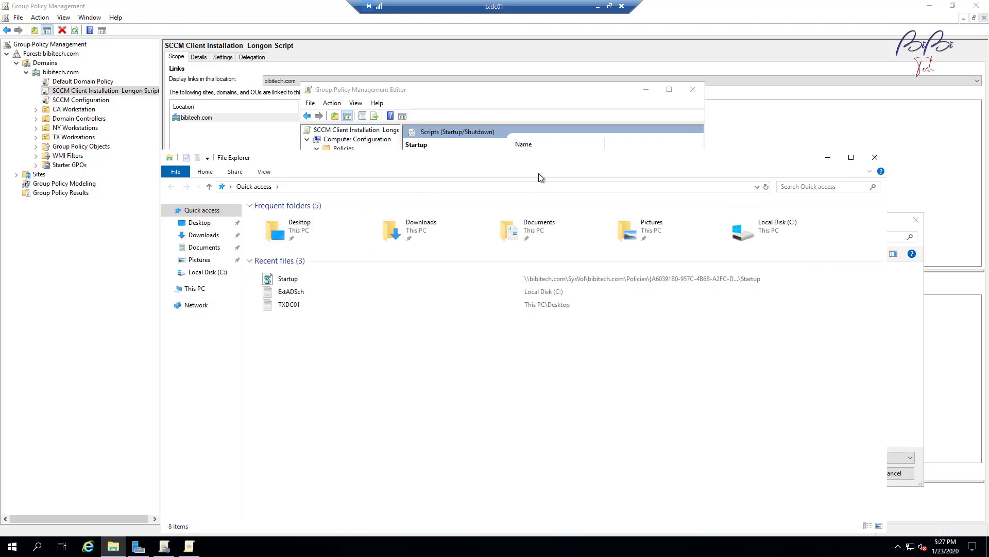
Navigate Explorer to C:\Windows\SYSVOL\sysvol, checking against the Browse dialog path.
left_click_drag(523, 166, 412, 207)
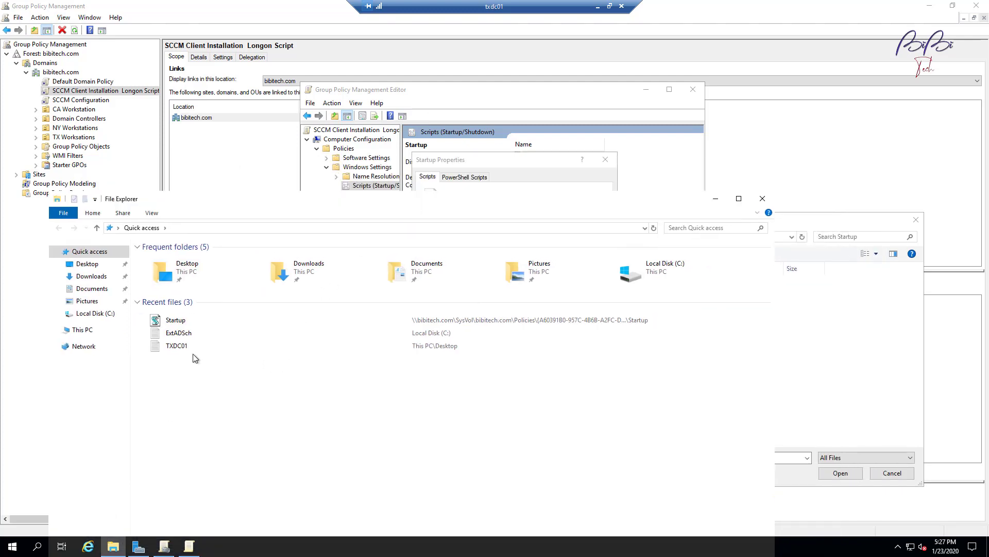
left_click(90, 314)
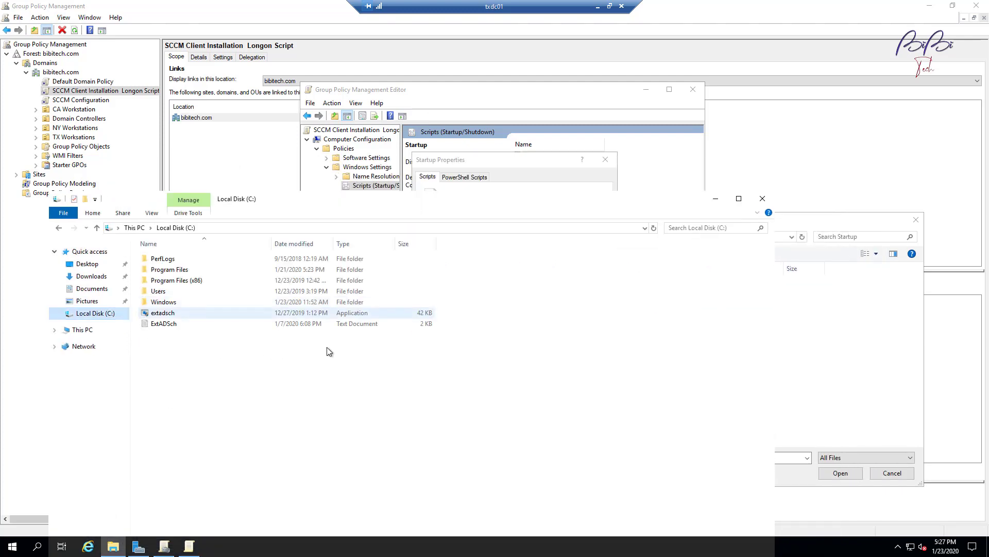
double_click(176, 303)
left_click_drag(482, 205, 484, 231)
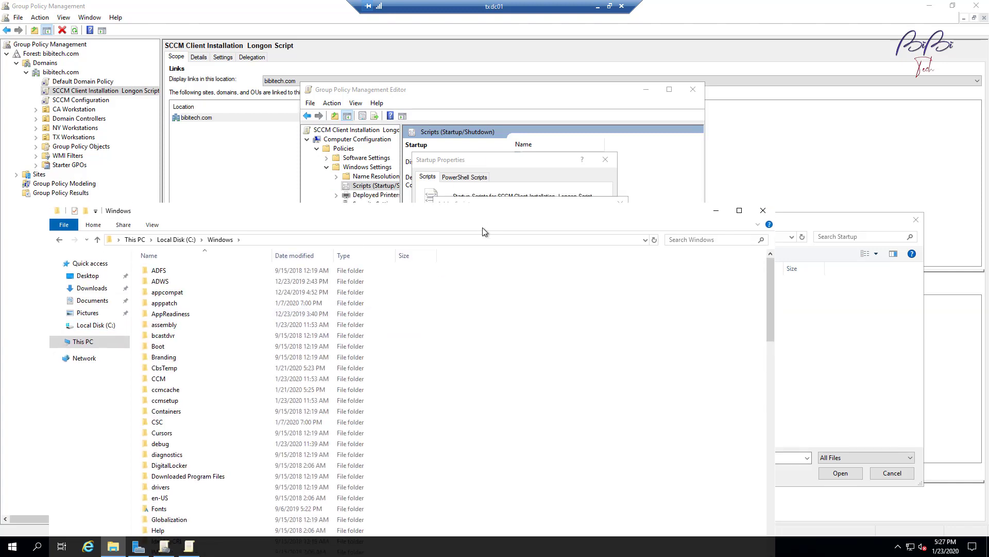
left_click_drag(811, 227, 735, 81)
left_click(680, 92)
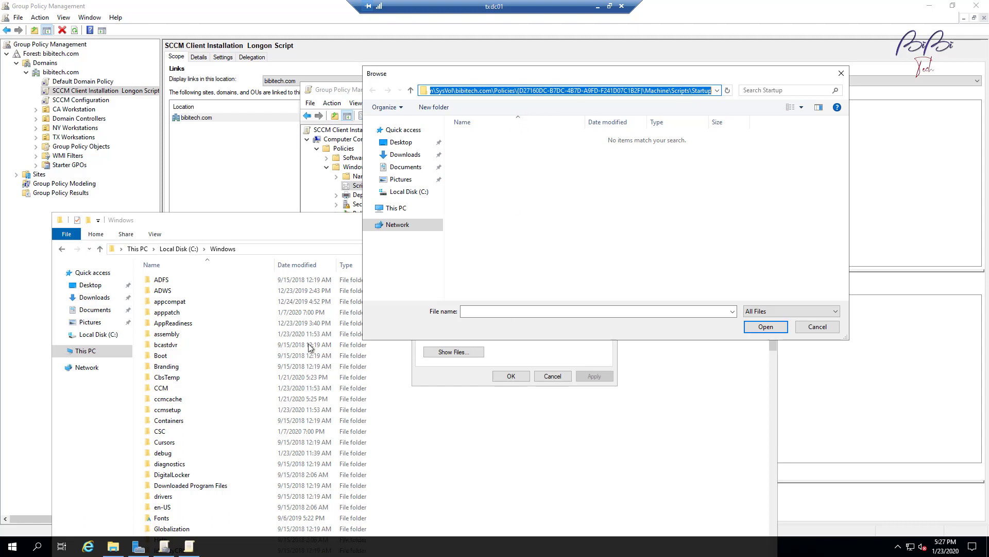
left_click(183, 316)
type("sys")
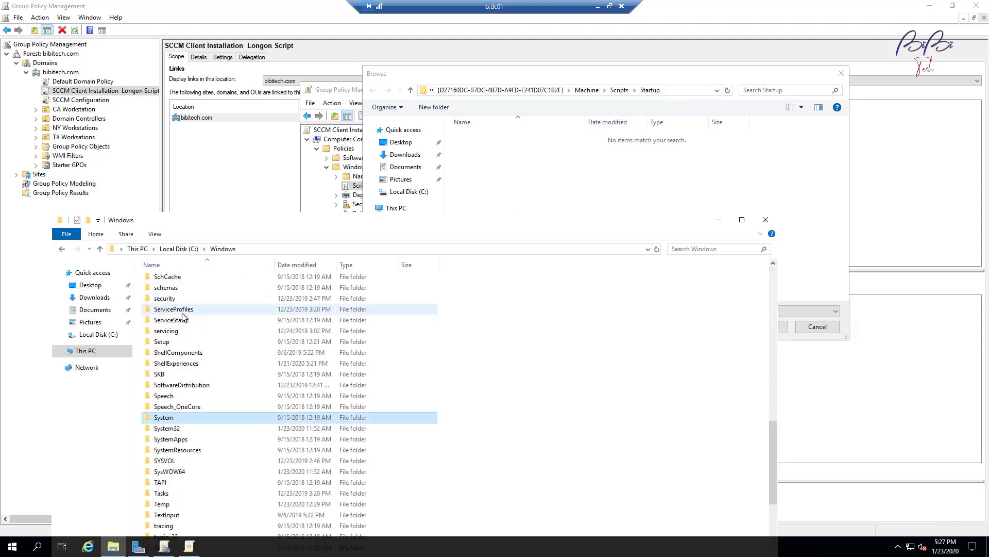
key("Down")
key("Down")
key("Down")
key("Down")
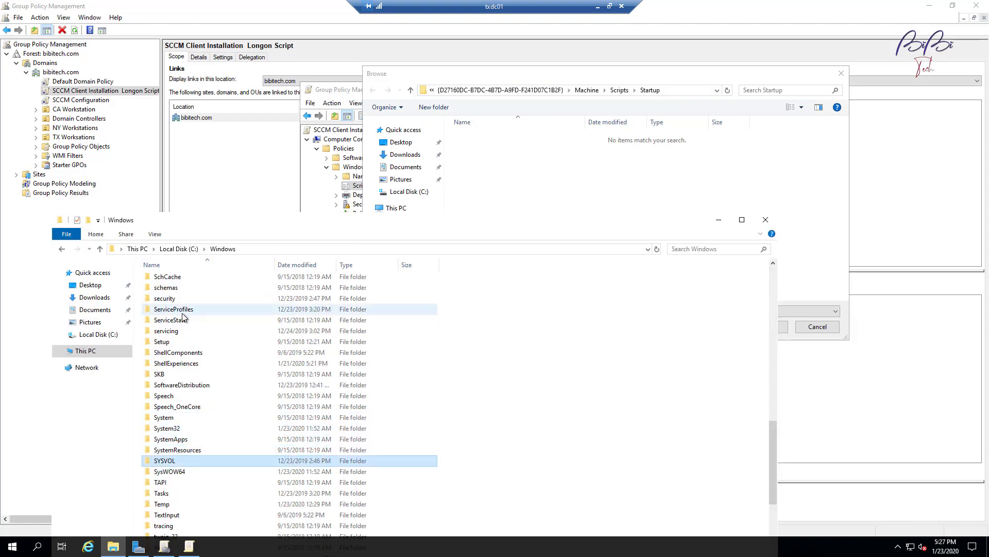
double_click(184, 460)
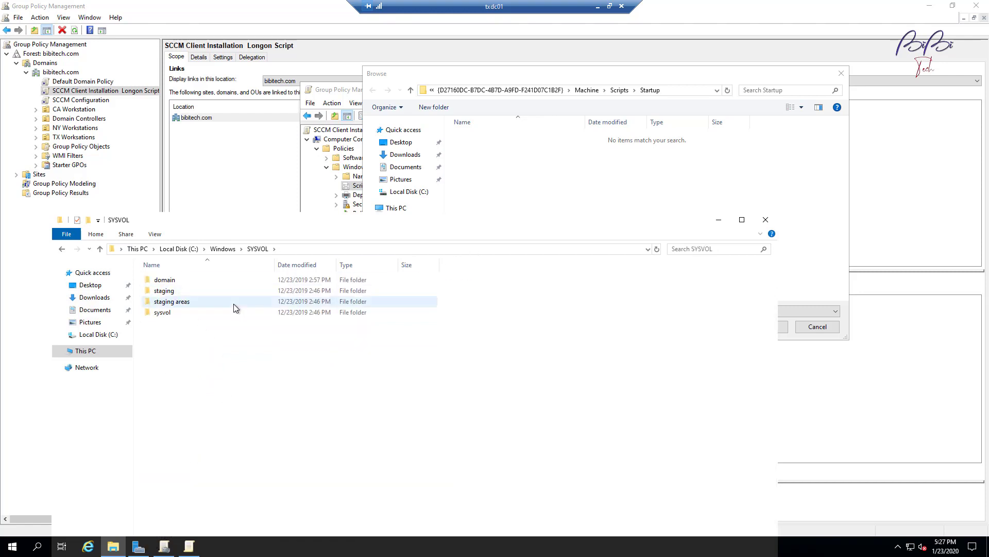
double_click(166, 318)
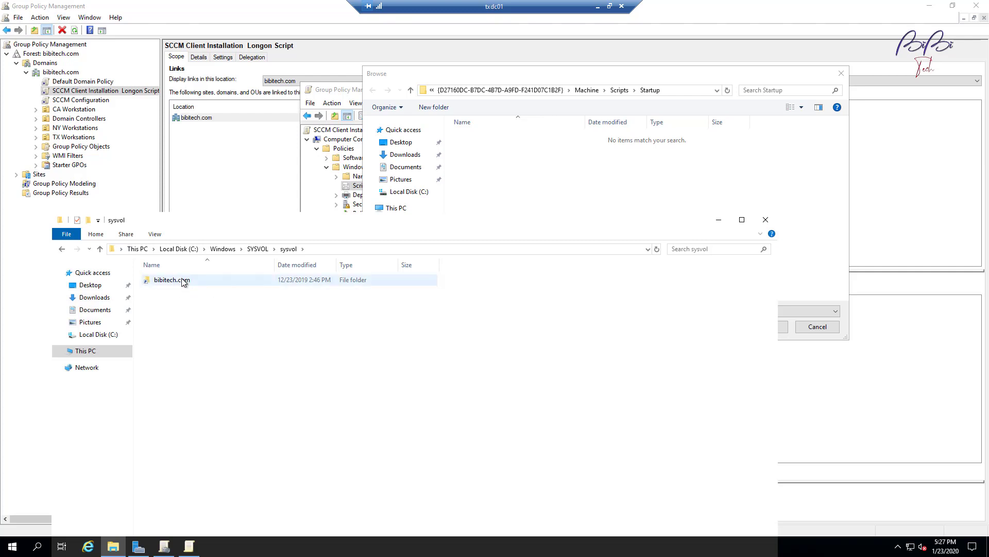
Open bibitech.com\Policies\{D27160DC-...}\Machine\Scripts\Startup, the GPO's empty startup folder.
left_click(679, 92)
left_click(680, 91)
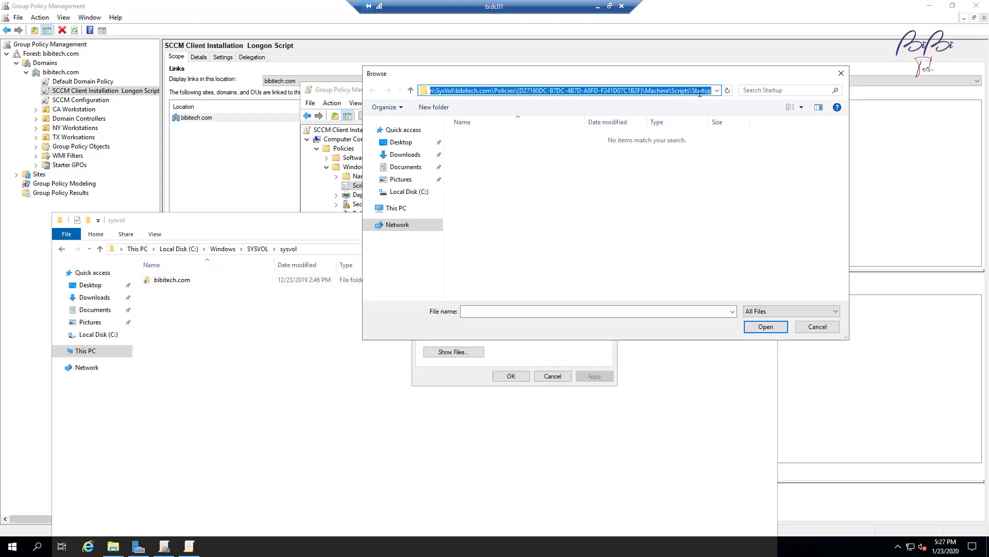
double_click(175, 281)
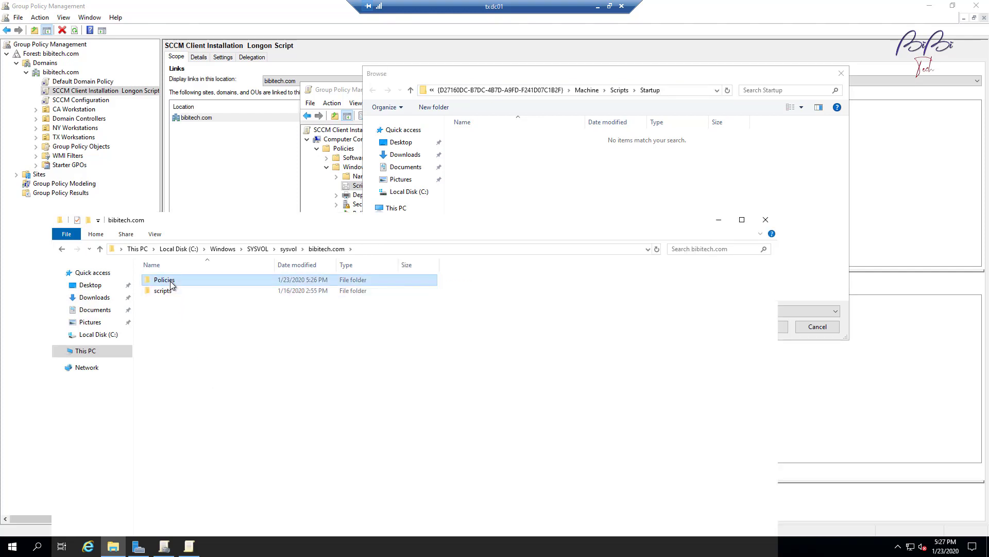
double_click(164, 280)
left_click(686, 92)
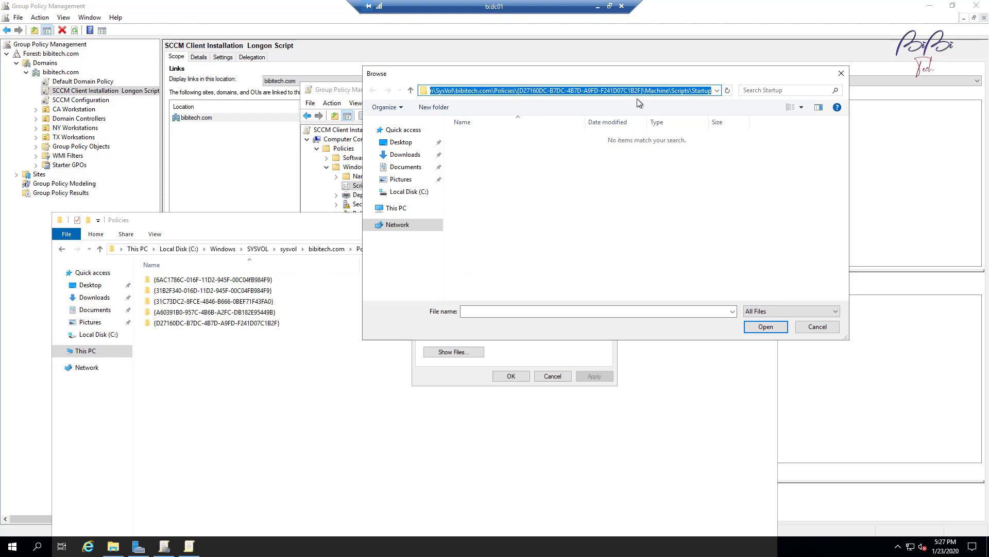
left_click(267, 325)
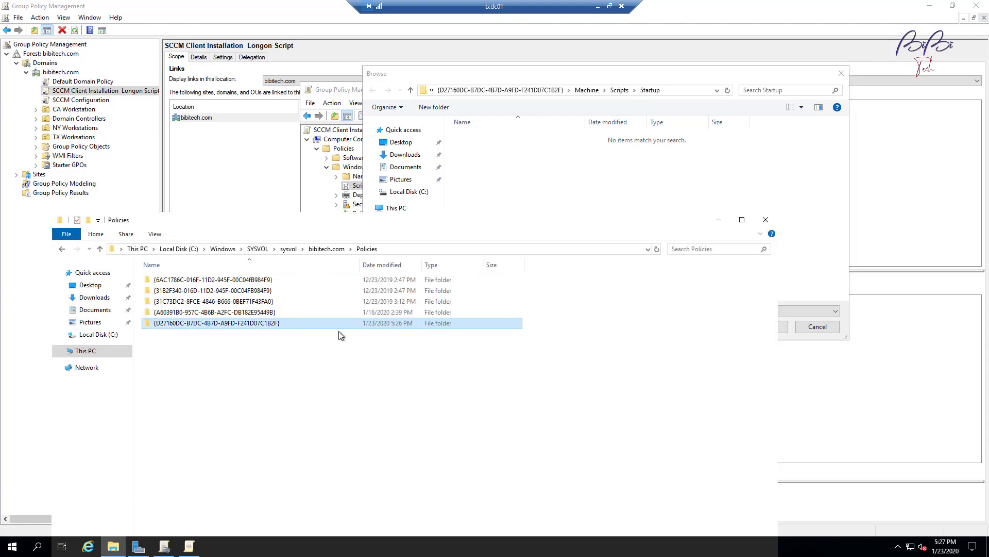
double_click(268, 325)
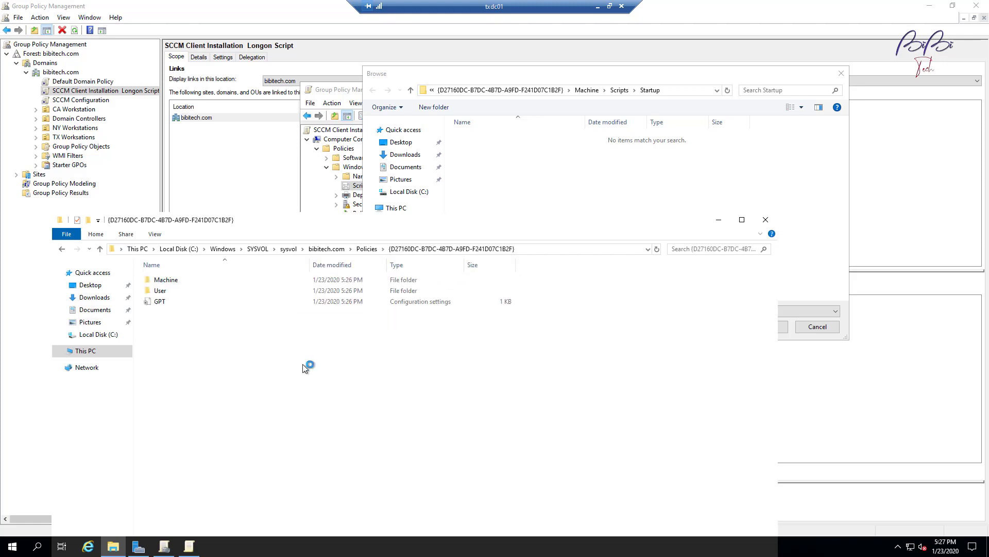
double_click(160, 280)
double_click(164, 283)
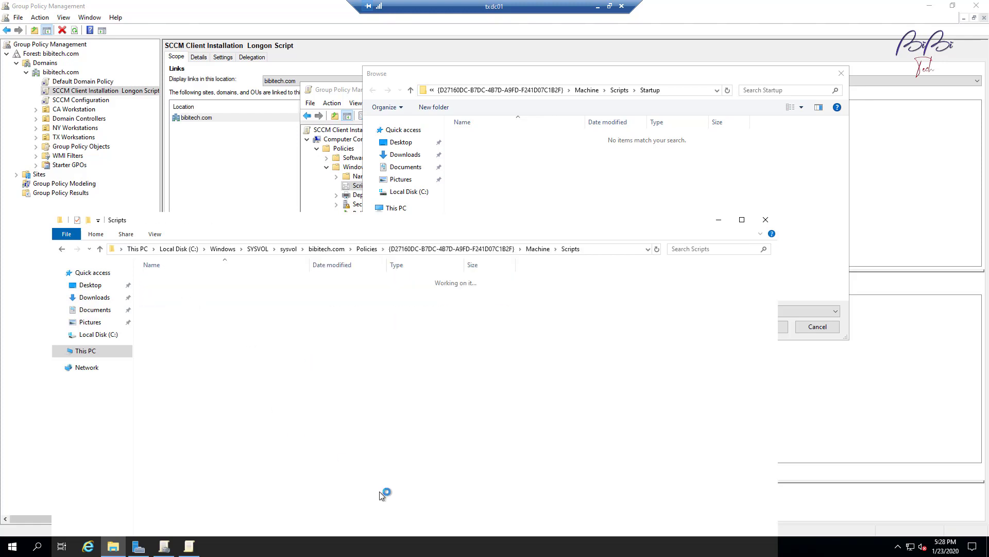
double_click(177, 288)
left_click_drag(474, 228, 679, 56)
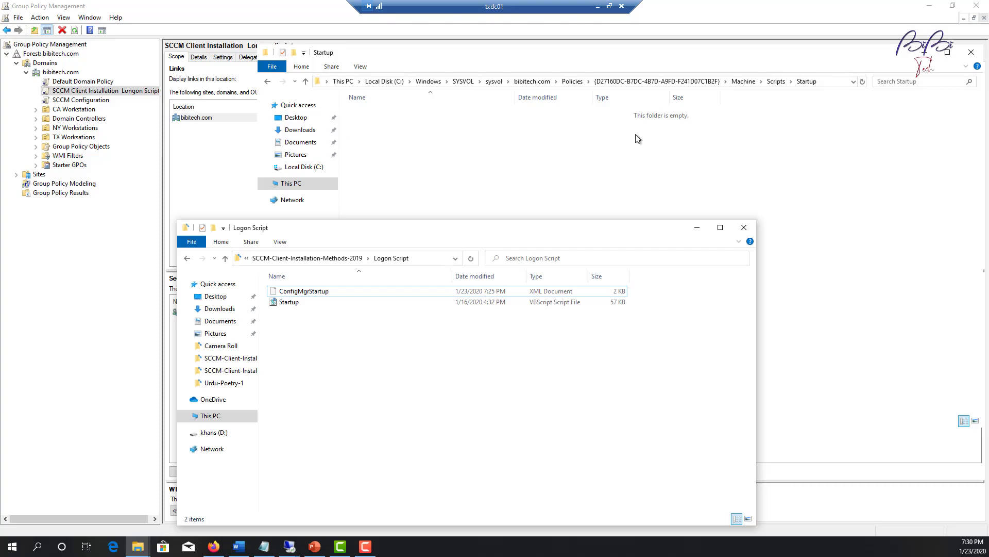
Copy ConfigMgrStartup and Startup from the local Logon Script folder, then return to txdc01.
left_click(598, 6)
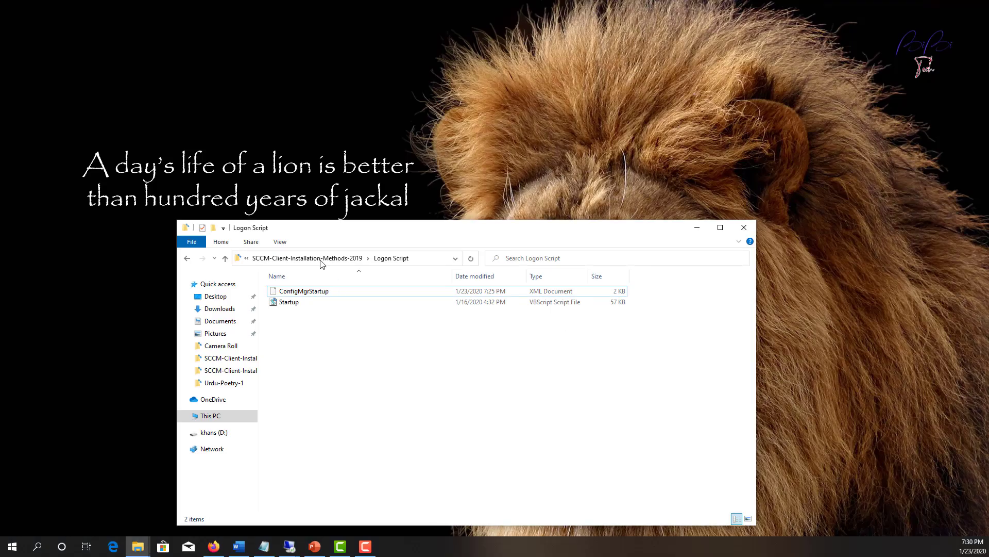
left_click_drag(310, 327, 327, 289)
right_click(335, 305)
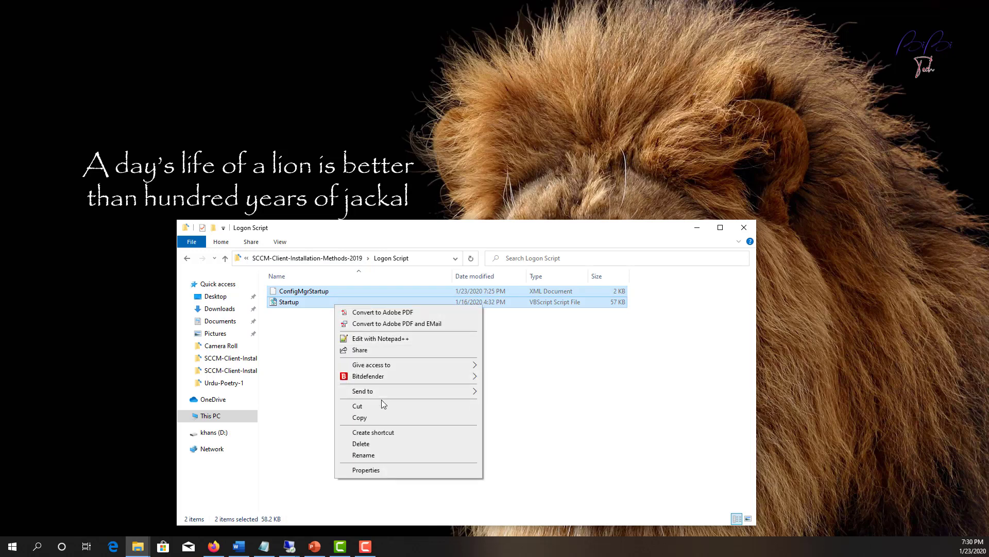
left_click(383, 416)
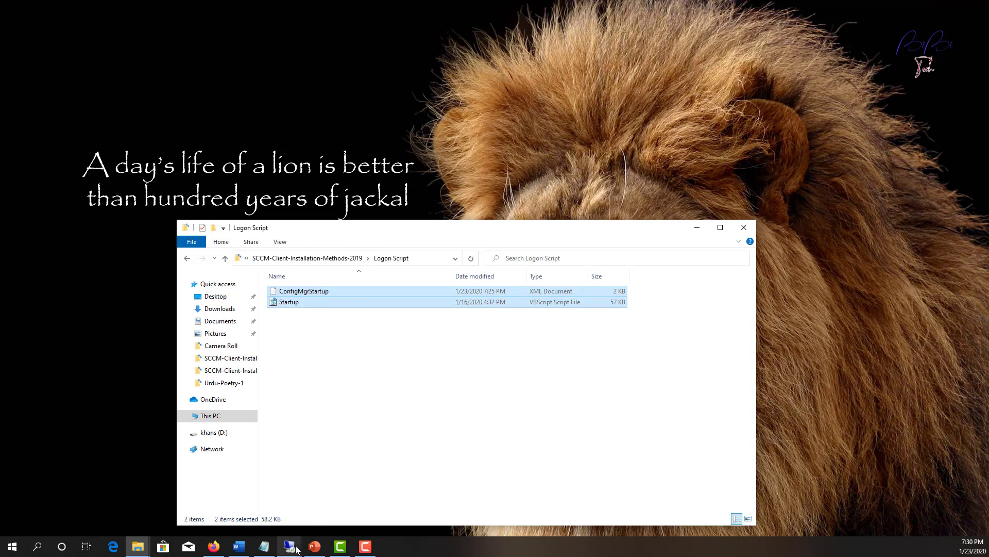
mouse_move(296, 549)
left_click(326, 514)
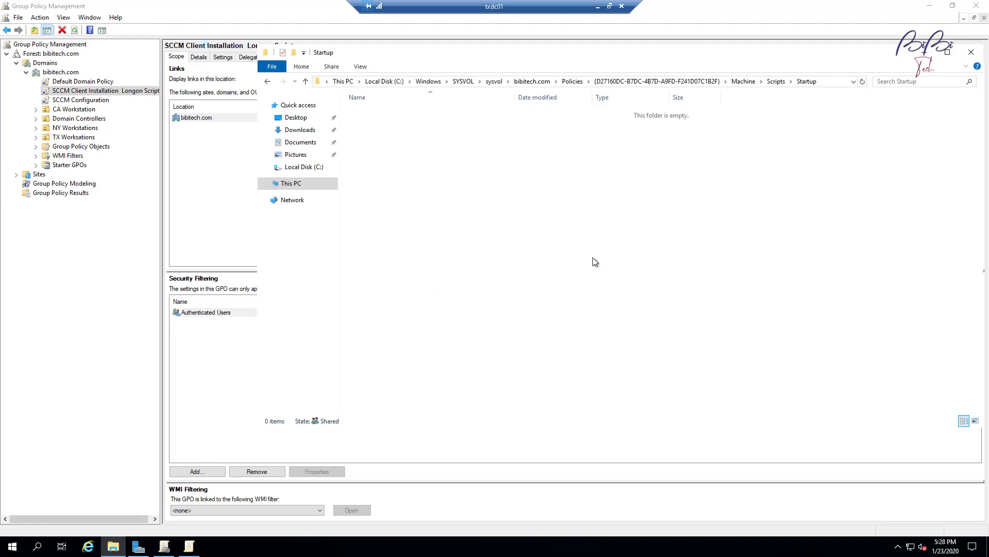
Attempt pasting the scripts into Startup, dismiss the access-denied error, and open another Explorer window.
right_click(526, 202)
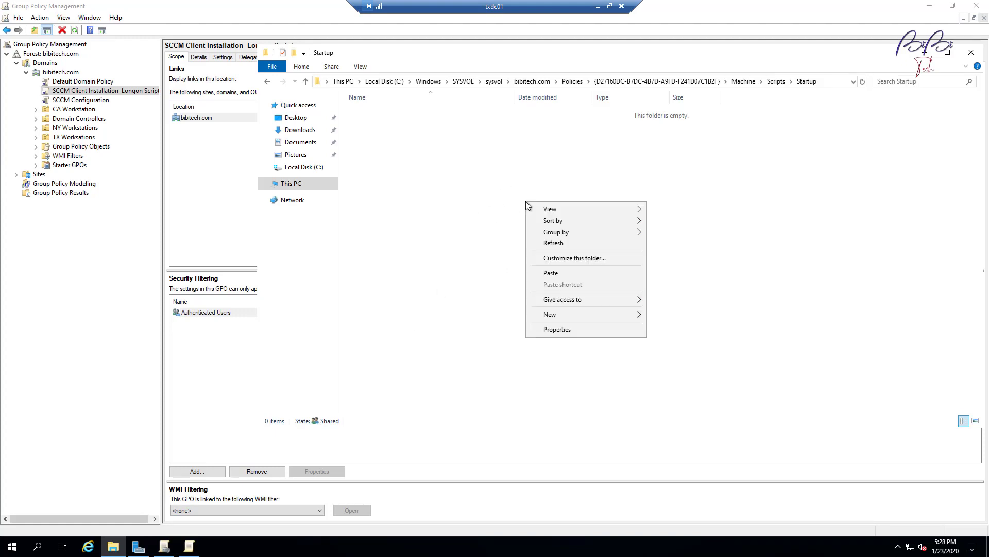
left_click(573, 274)
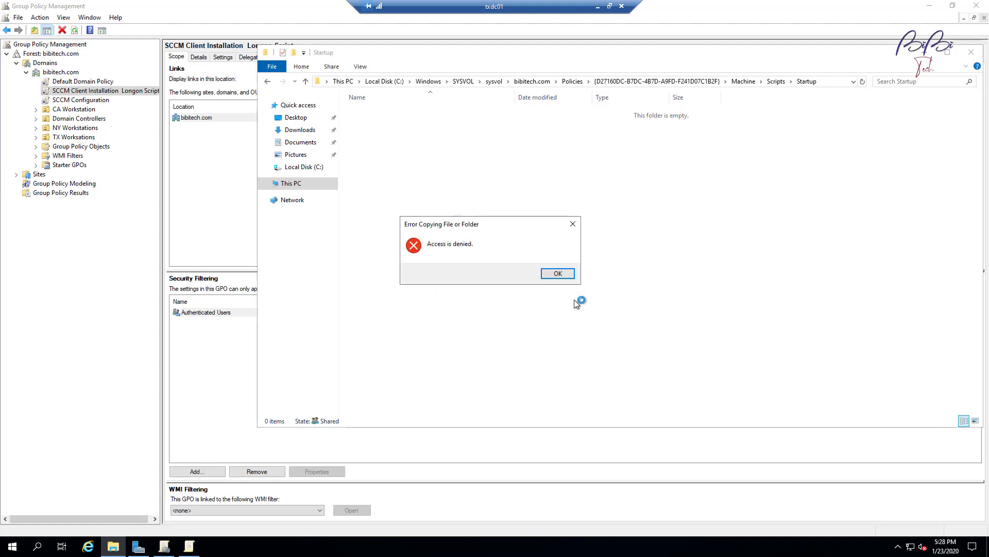
left_click(556, 276)
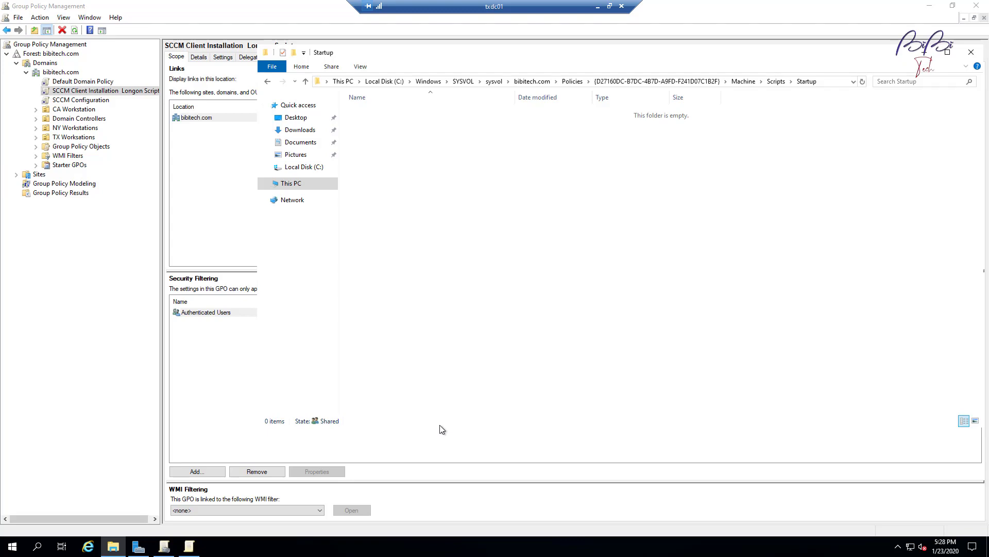
key("super+e")
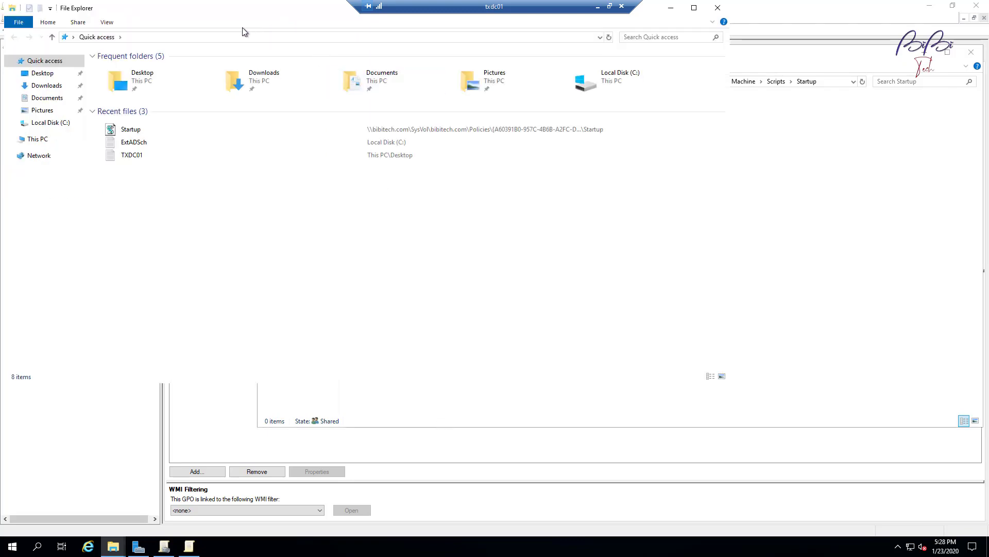
Paste the copied Startup.vbs and ConfigMgrStartup.xml into Documents, replacing the existing copies.
left_click_drag(248, 27, 264, 255)
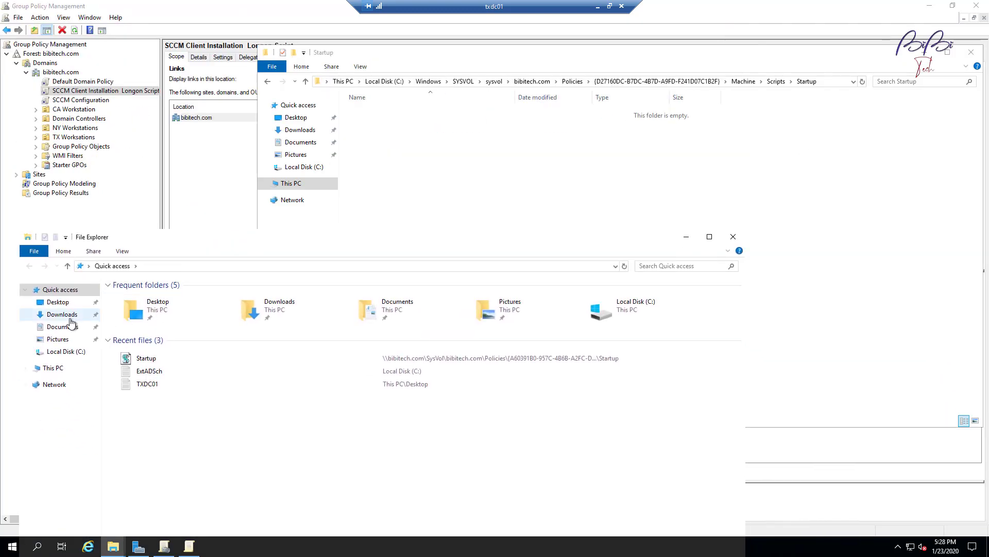
left_click(58, 302)
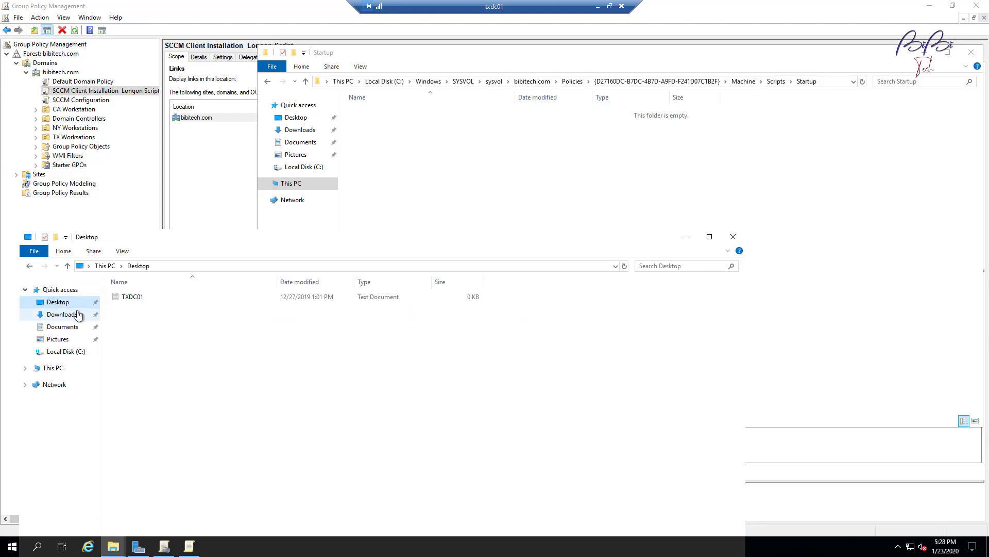
right_click(150, 367)
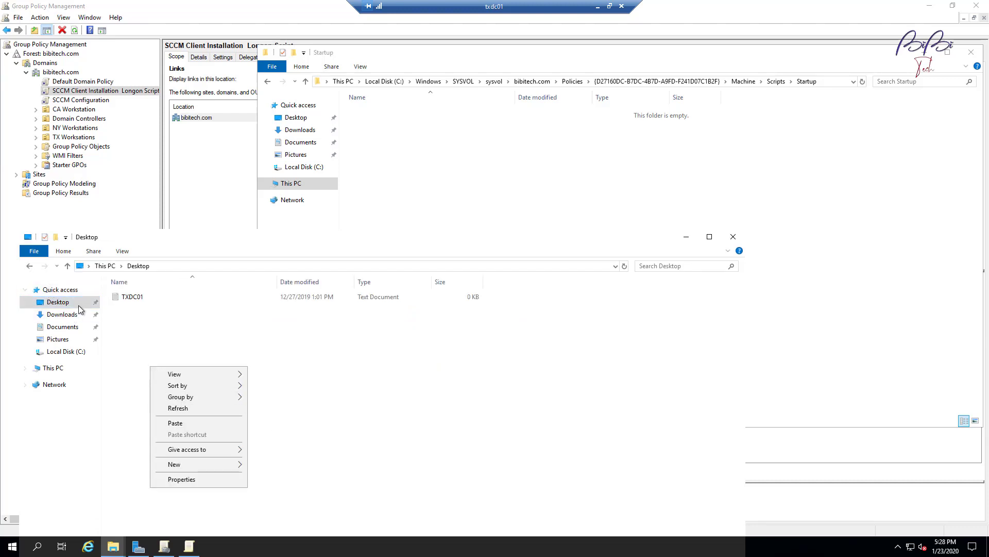
left_click(69, 327)
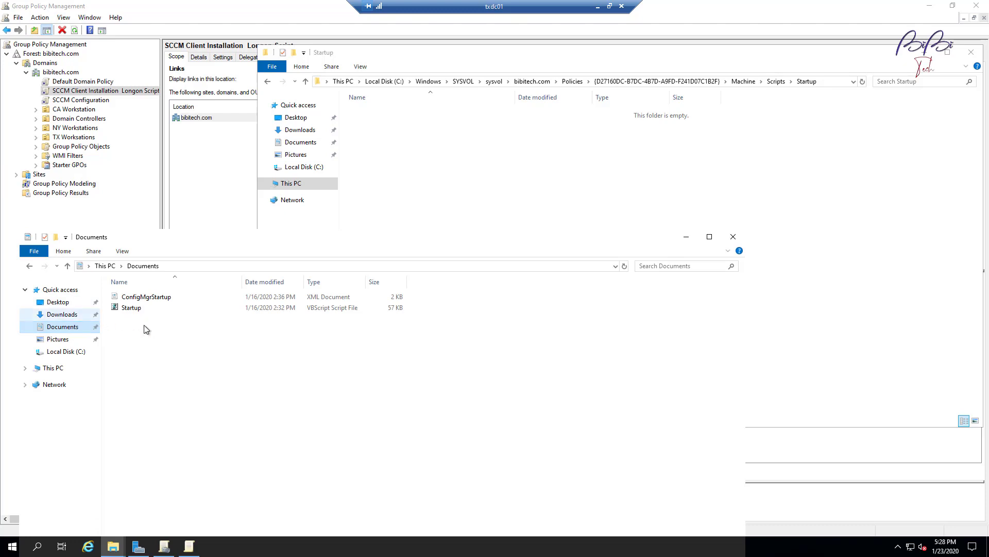
right_click(147, 382)
left_click(171, 456)
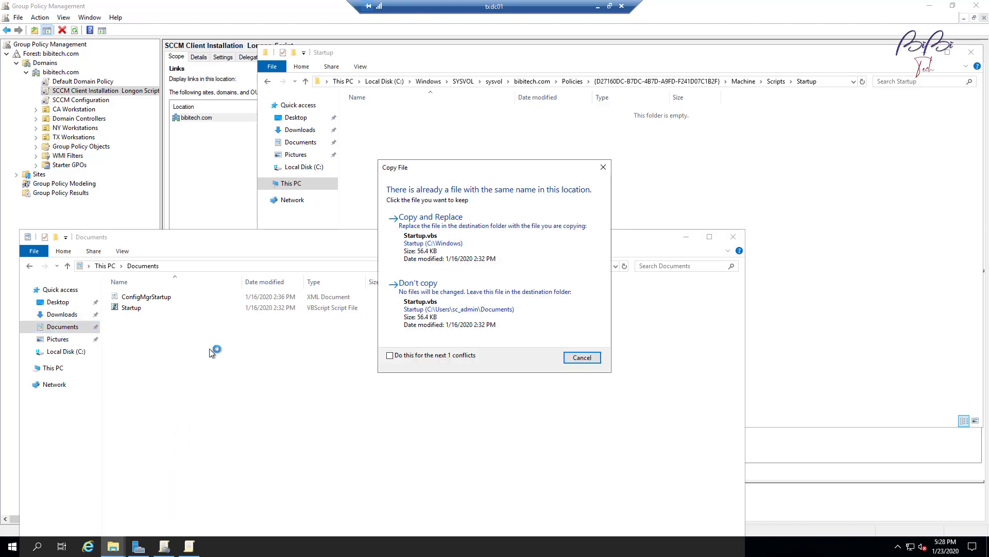
left_click(424, 235)
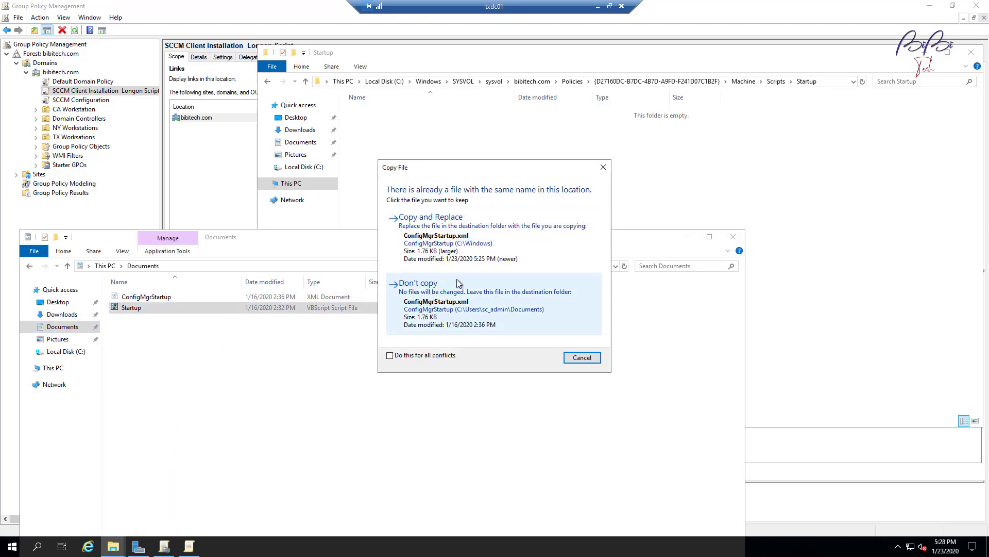
left_click(438, 227)
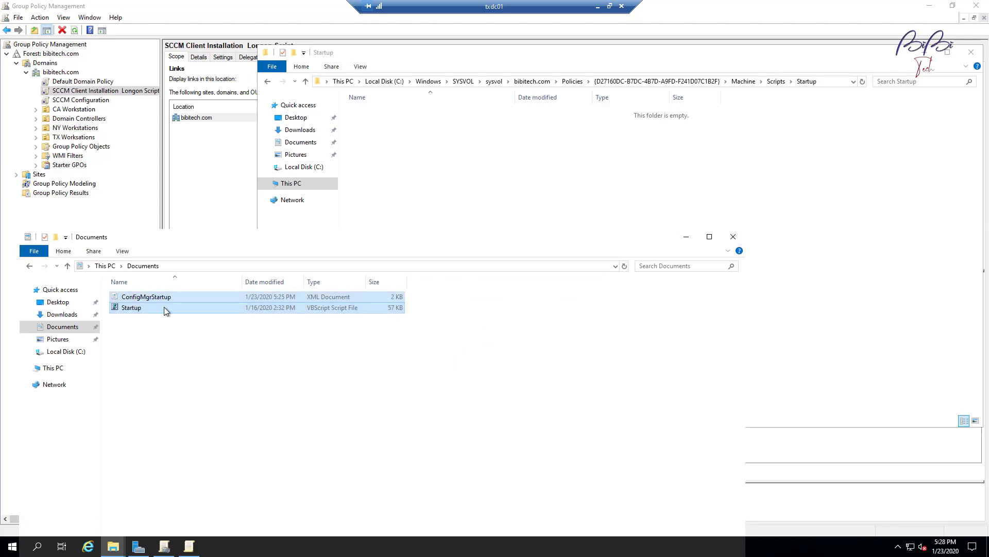
Move both files from Documents into the GPO's SYSVOL Startup folder with administrator permission.
left_click_drag(164, 307, 558, 195)
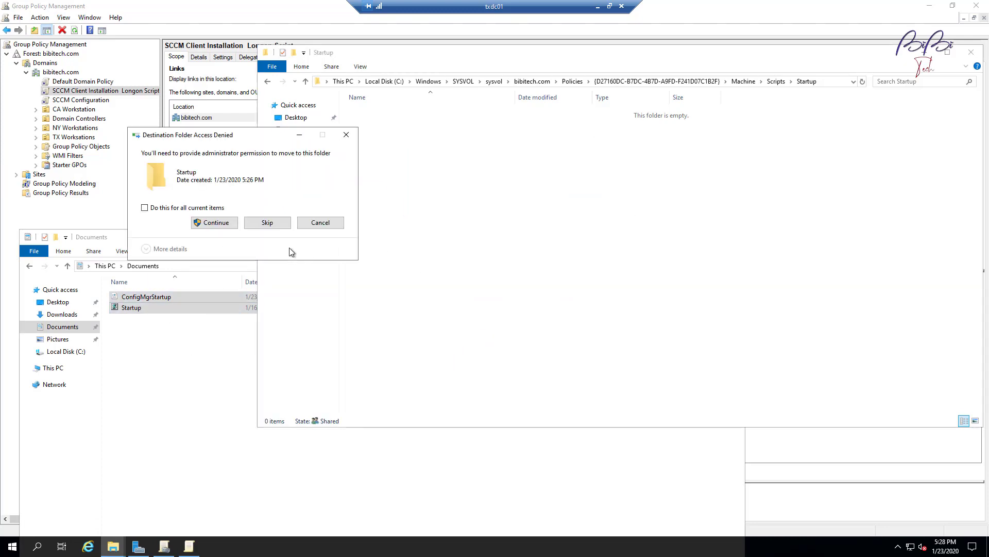
left_click(223, 226)
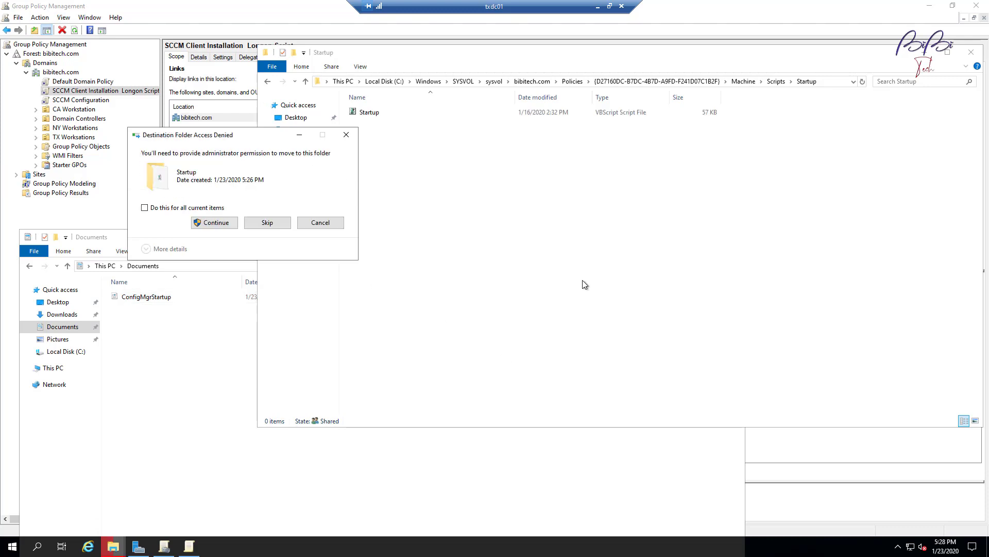
left_click(208, 223)
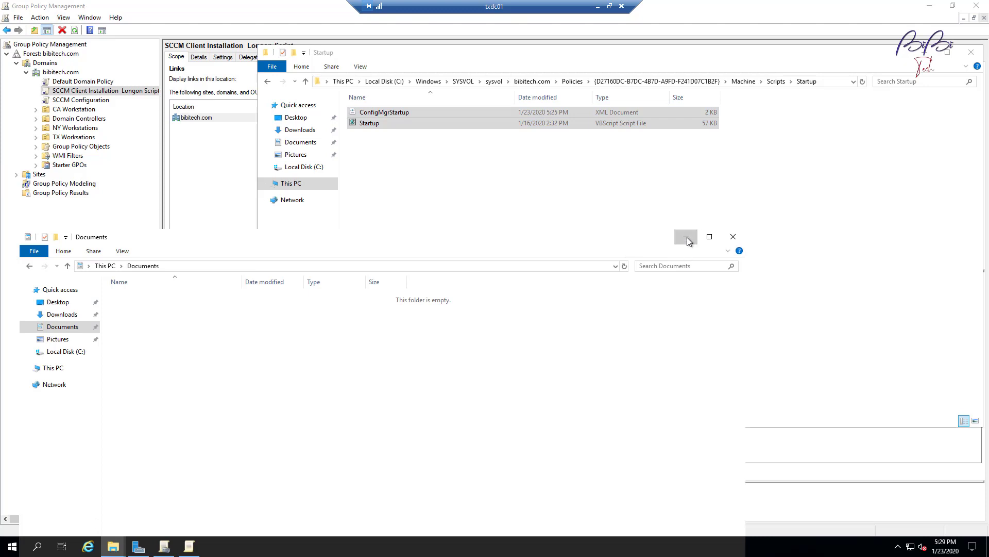
left_click(686, 238)
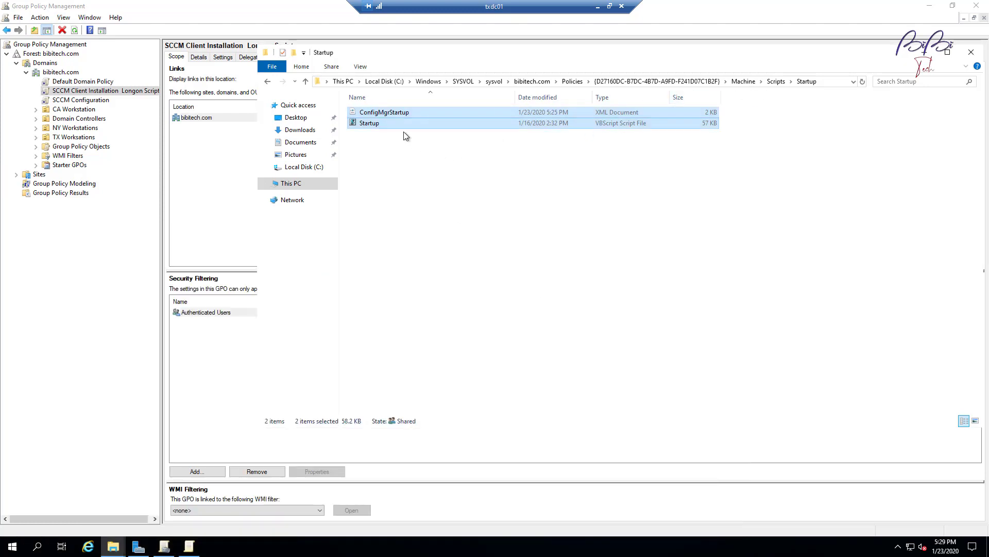
Browse the GPO's Startup folder and pick Startup.vbs as the script name in Add a Script.
left_click(925, 53)
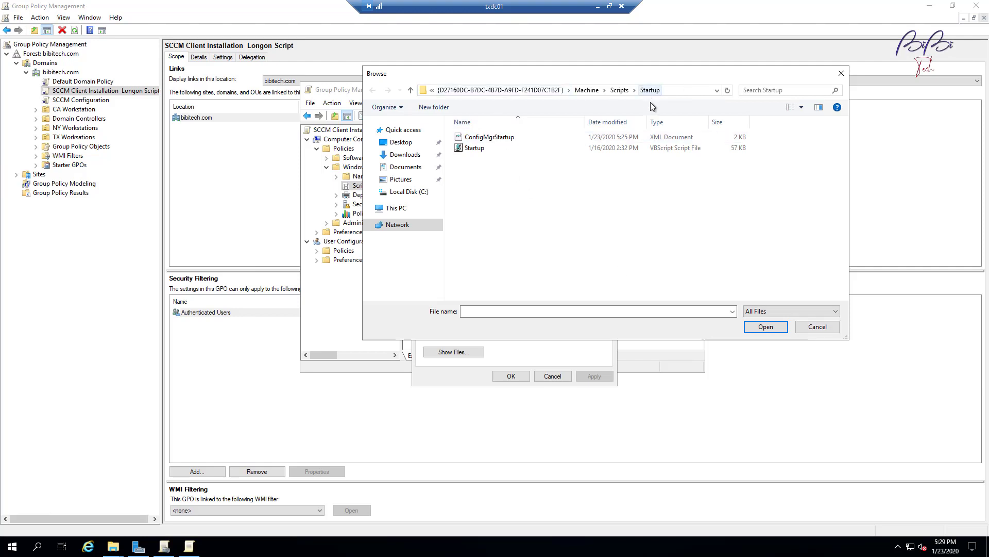
left_click(817, 326)
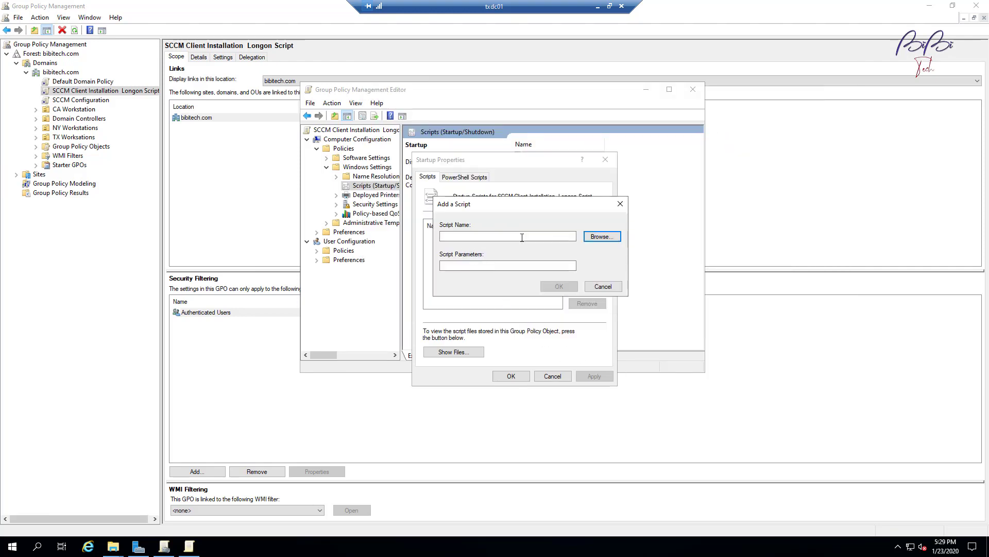
left_click_drag(550, 201, 518, 236)
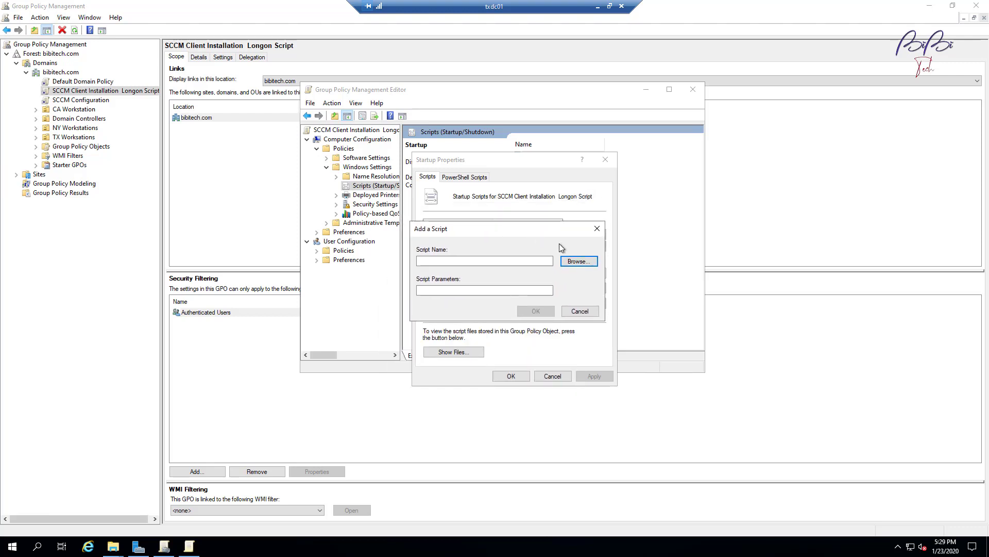
left_click(569, 262)
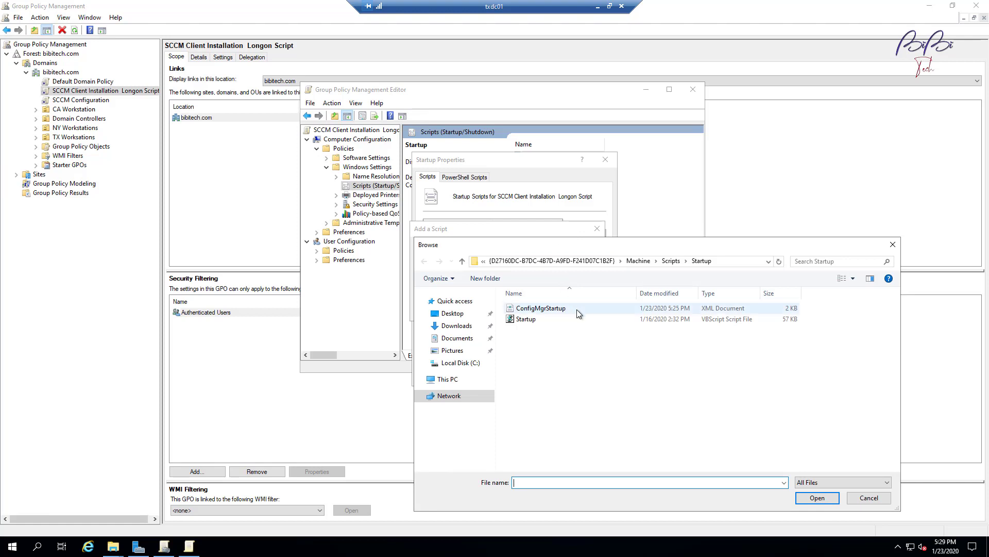
left_click(534, 322)
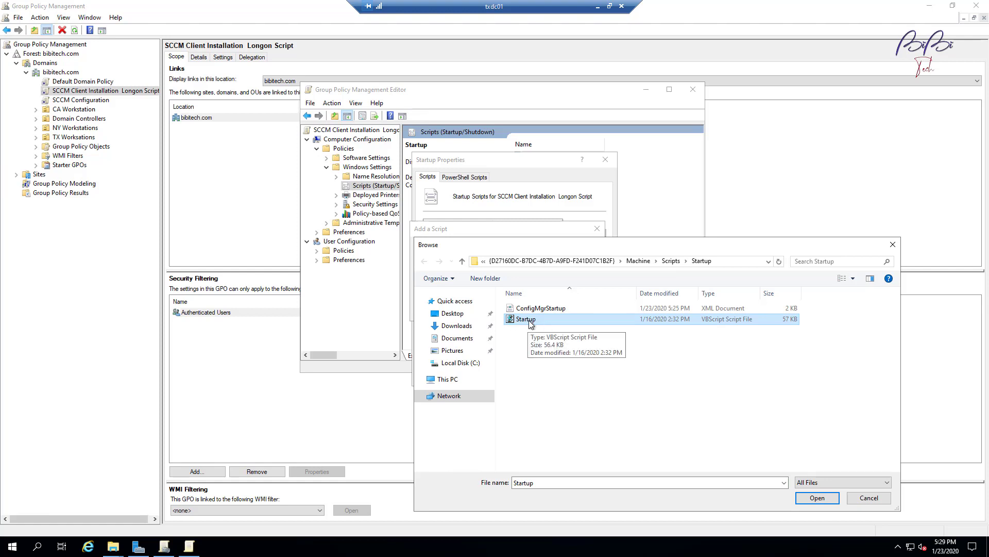
left_click(825, 499)
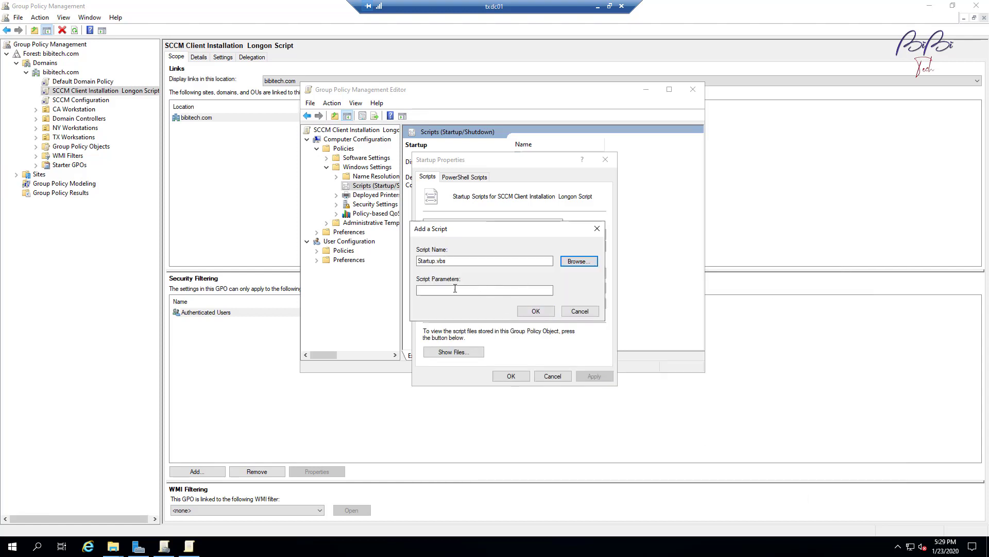
Try pasting the script parameter text into the Script Parameters field.
left_click_drag(484, 230, 438, 249)
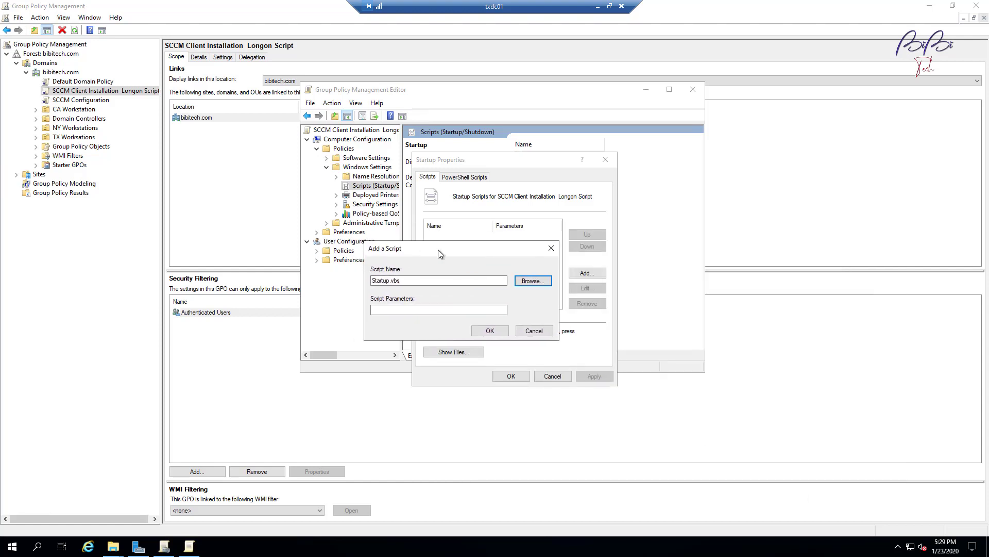
left_click(403, 311)
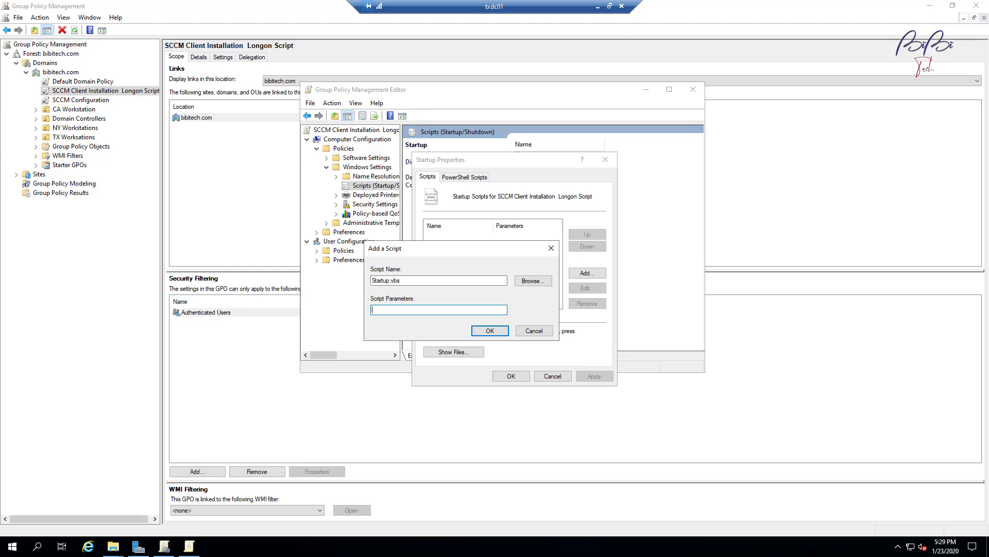
right_click(410, 308)
left_click(435, 351)
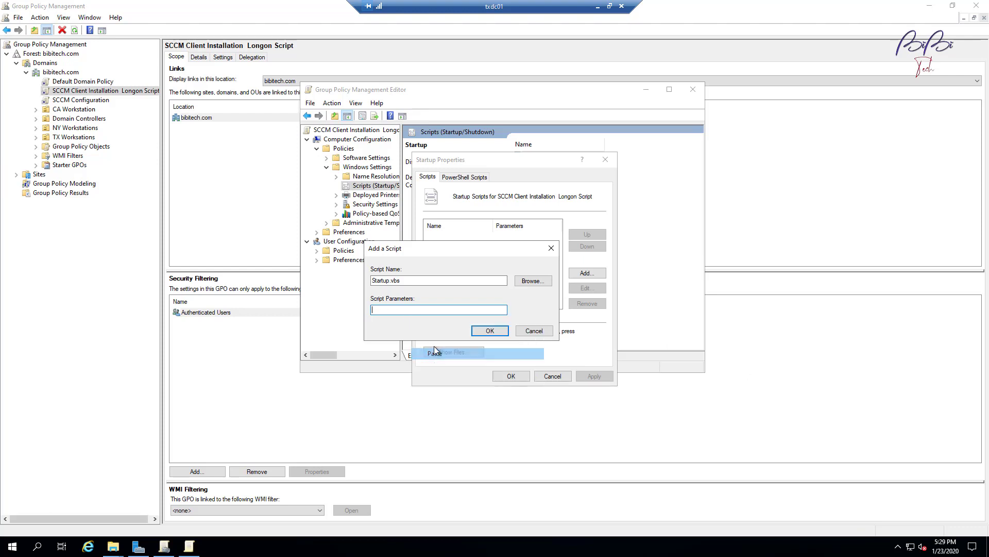
right_click(429, 312)
left_click(494, 356)
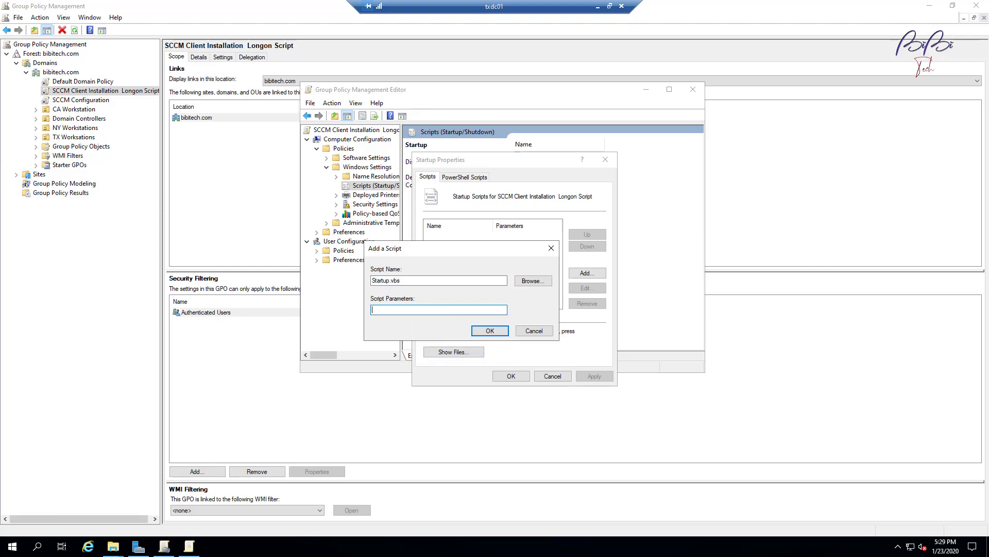
right_click(440, 311)
left_click(464, 355)
Enter /Config:ConfigMgrStartup.xml as the parameter, then confirm and apply the startup script.
type("/Con")
type("fig:Congi")
key("BackSpace")
key("BackSpace")
type("figM")
right_click(458, 310)
left_click(480, 352)
left_click(490, 330)
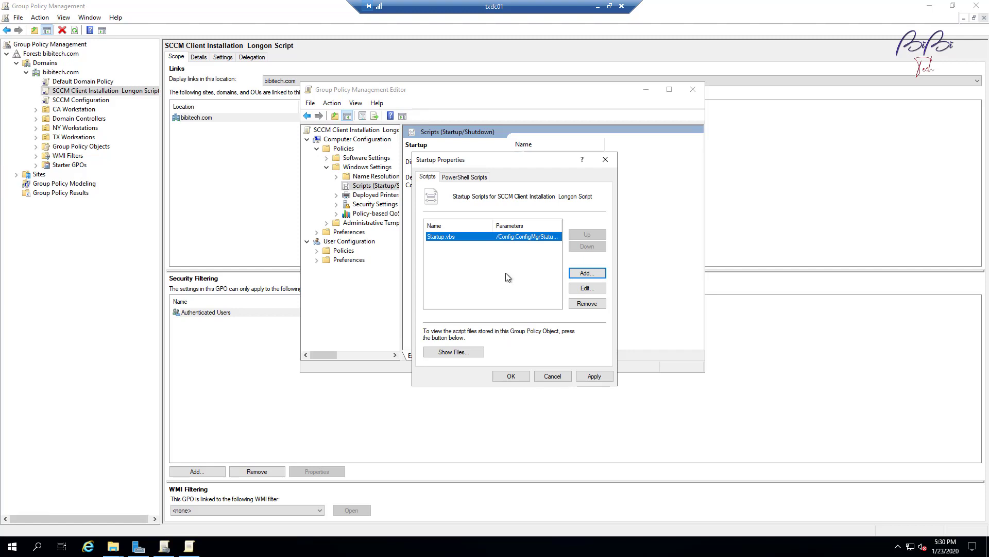
left_click(596, 375)
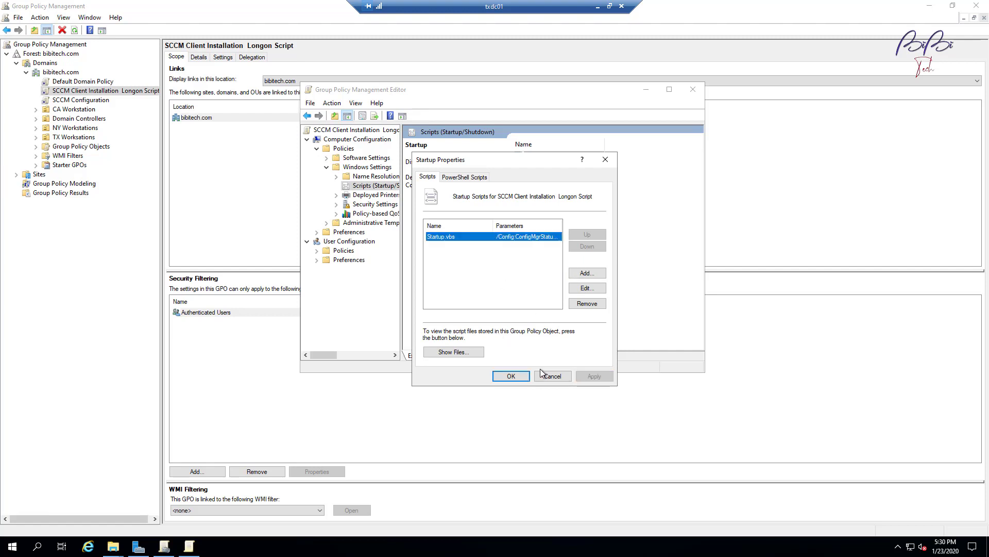
Close the policy editor and set the SCCM Client Installation Longon Script link on bibitech.com to Enforced.
left_click(511, 375)
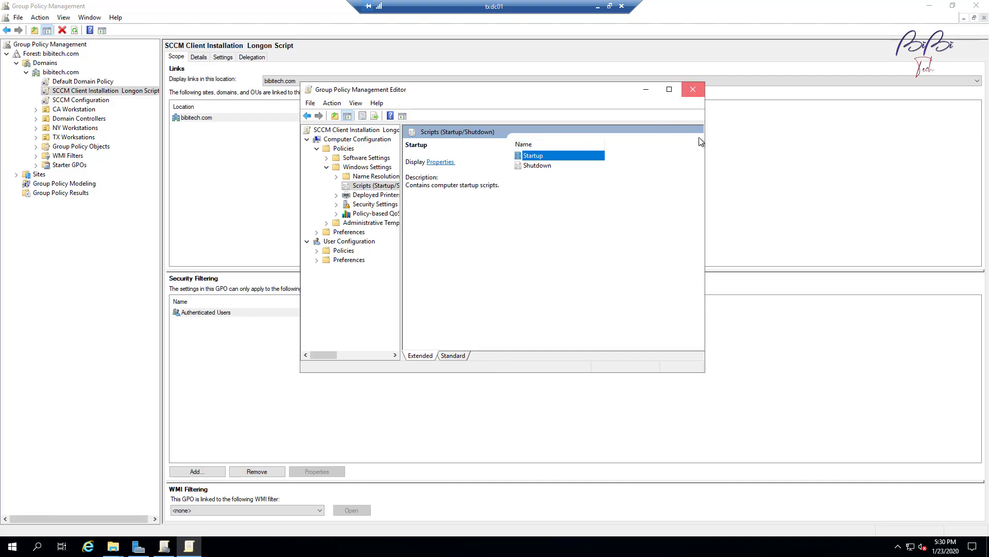
left_click(693, 89)
left_click(78, 81)
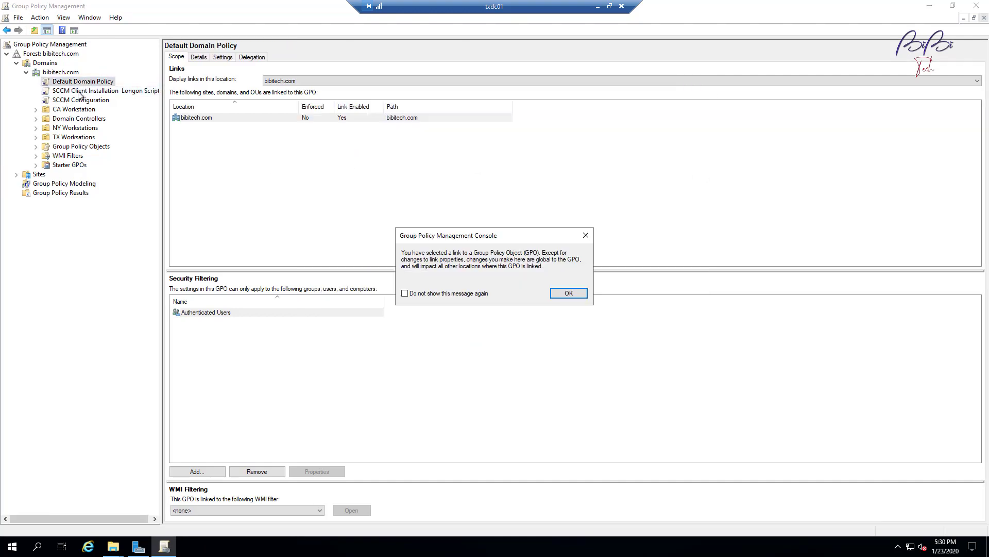
left_click(569, 293)
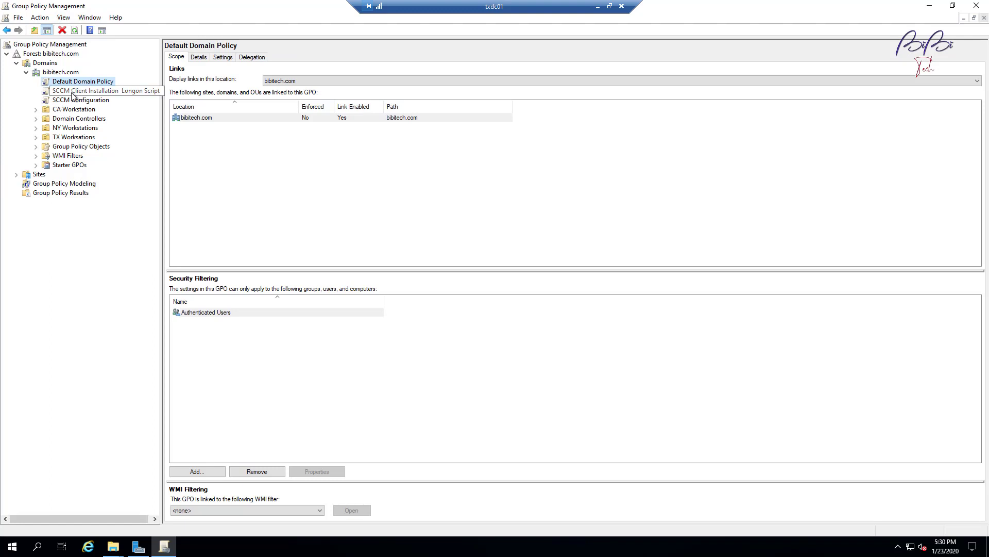
left_click(72, 93)
left_click(569, 292)
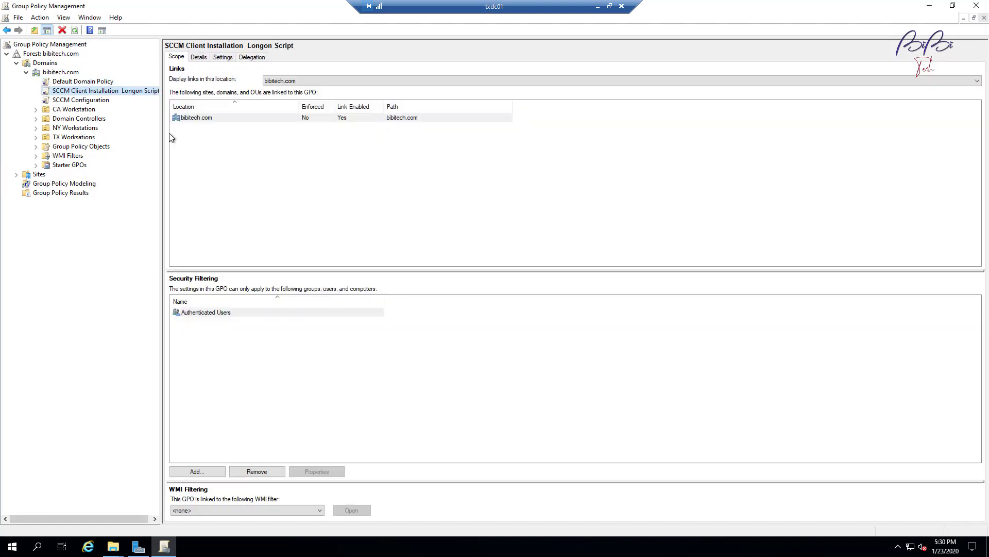
right_click(95, 91)
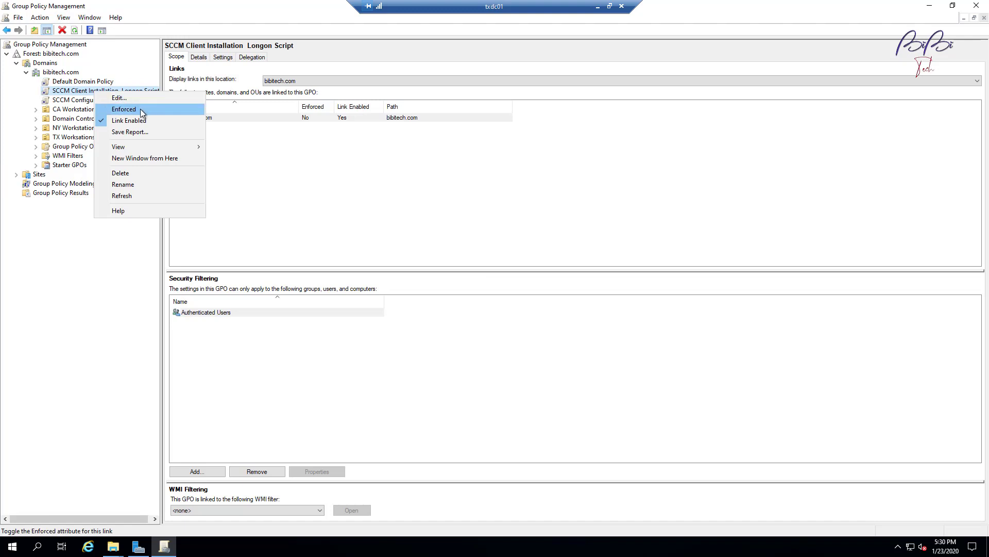
left_click(107, 109)
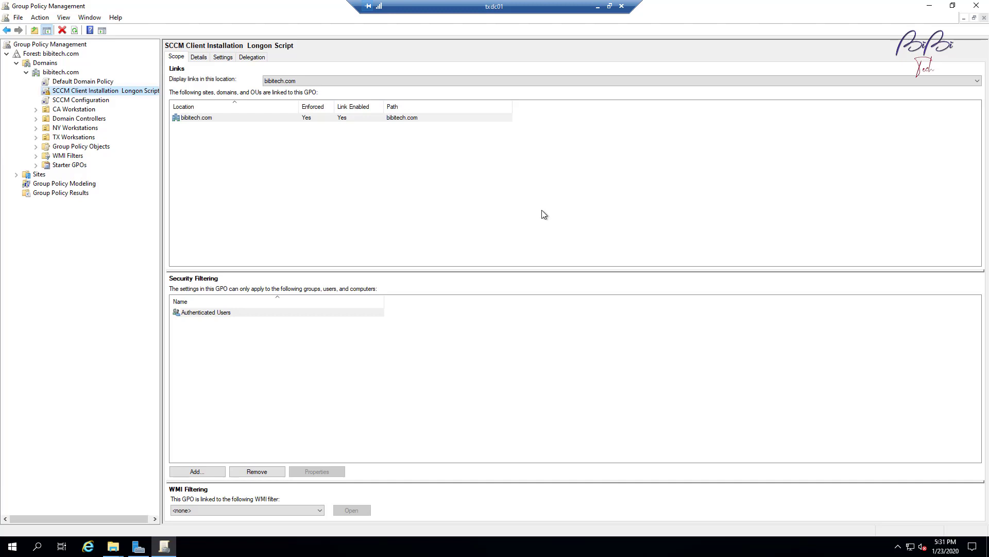
Leave the RDP session and show the VMware ESXi login page at 192.168.0.200 in Firefox.
left_click(598, 6)
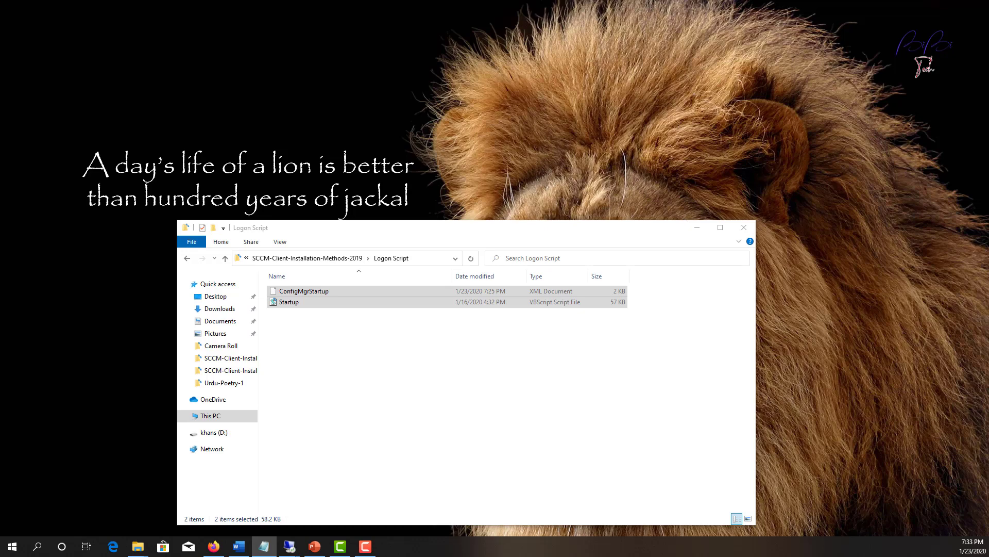
left_click(214, 546)
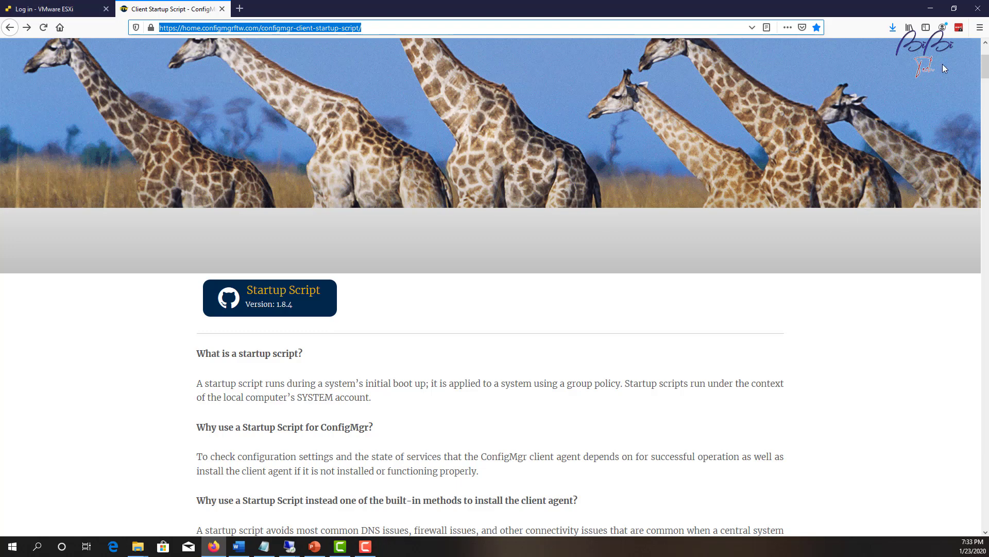
left_click(57, 9)
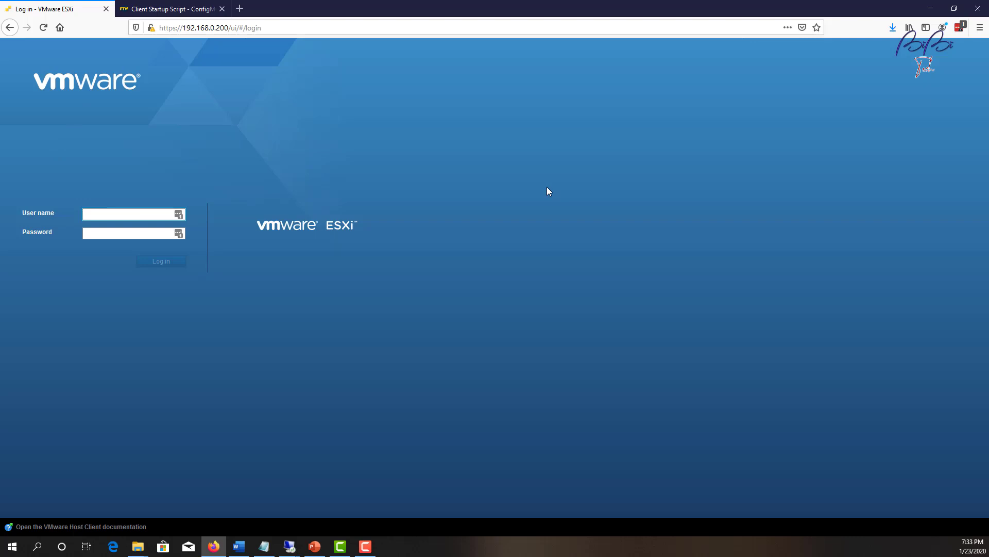
Log in to the ESXi host as root and open the Test - Manual Client VM console.
type("root")
key("Tab")
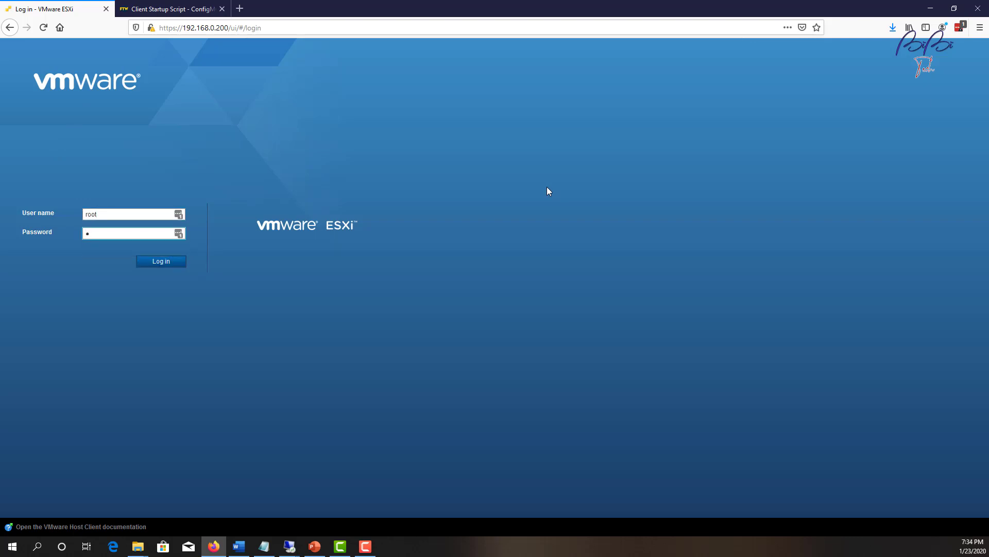
type("••••••••")
key("Return")
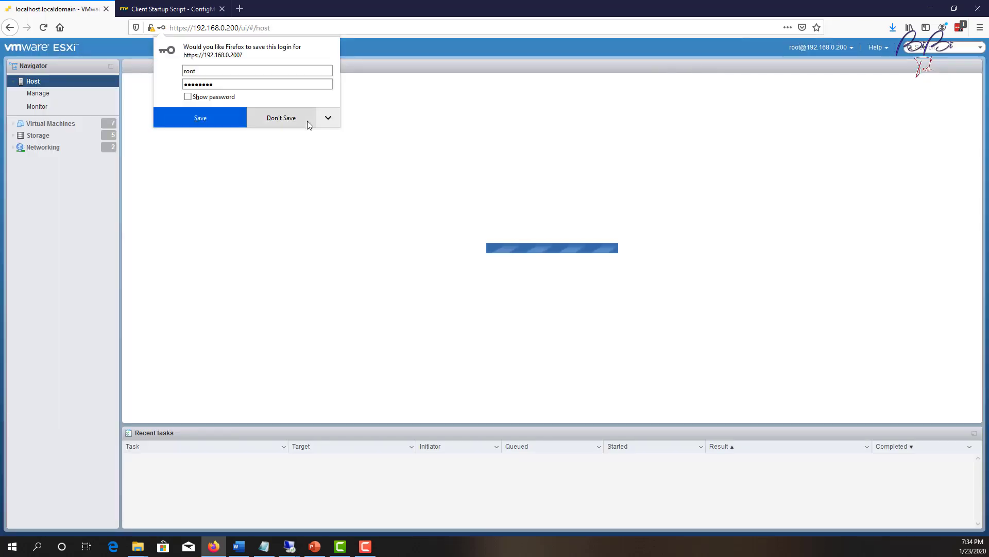
left_click(309, 126)
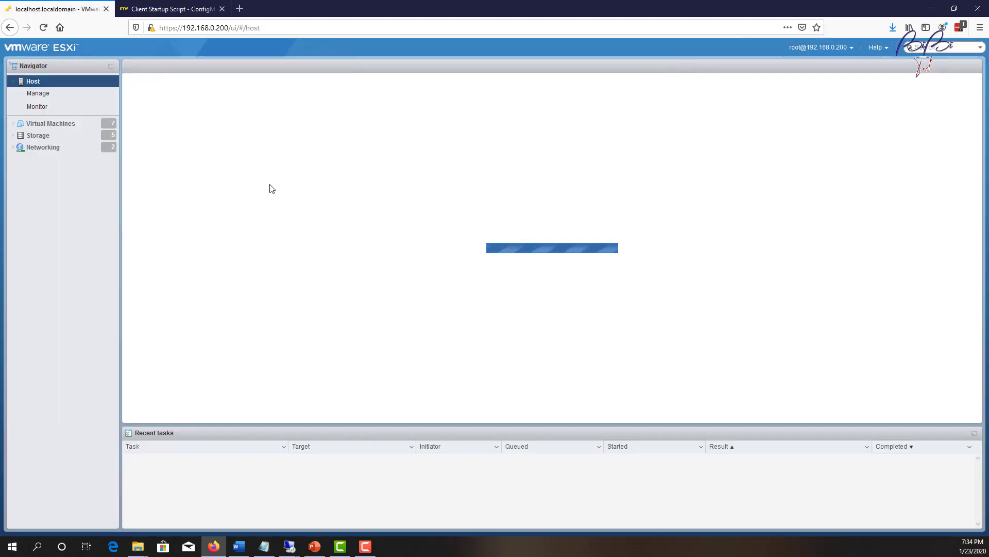
left_click(9, 124)
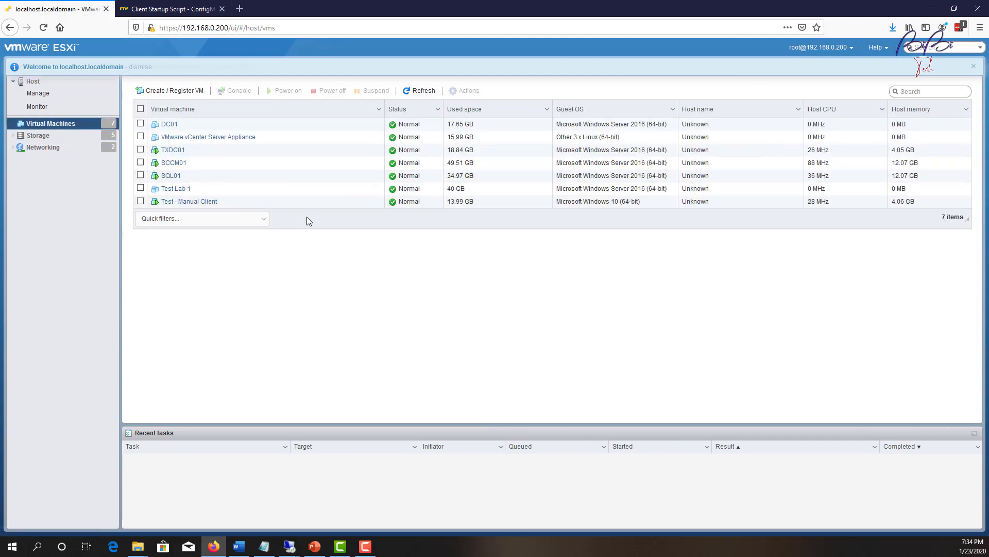
left_click(181, 204)
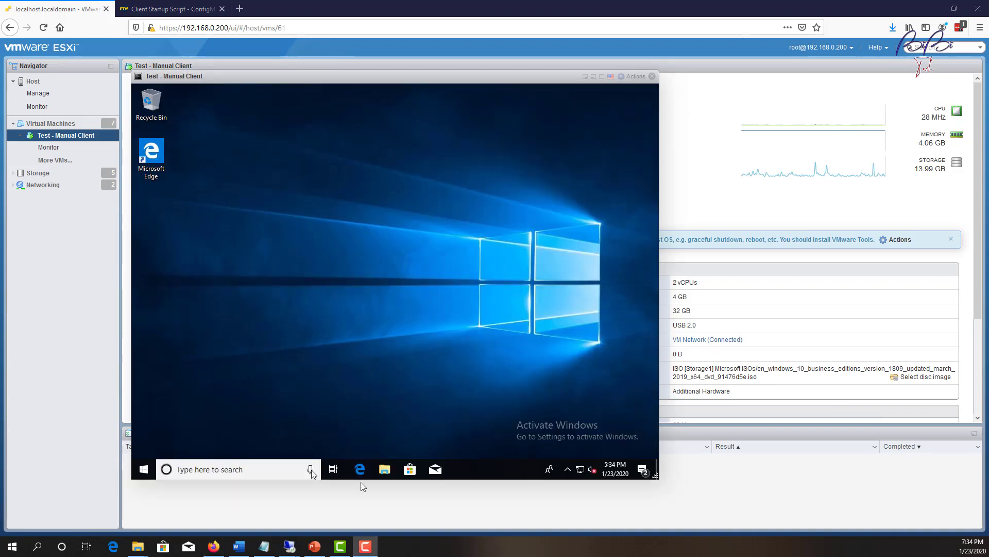
Open the guest's computer name settings from This PC's Properties.
left_click(385, 466)
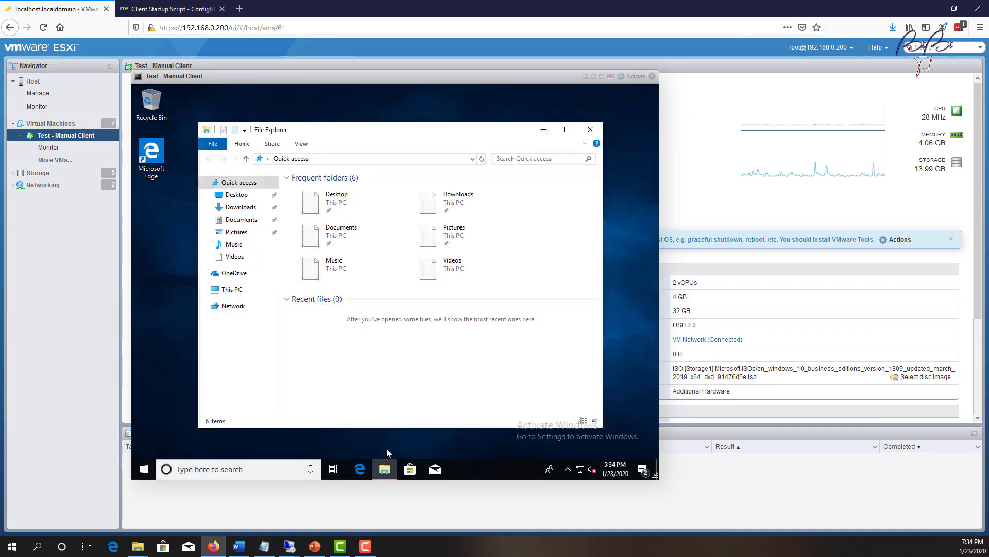
right_click(242, 295)
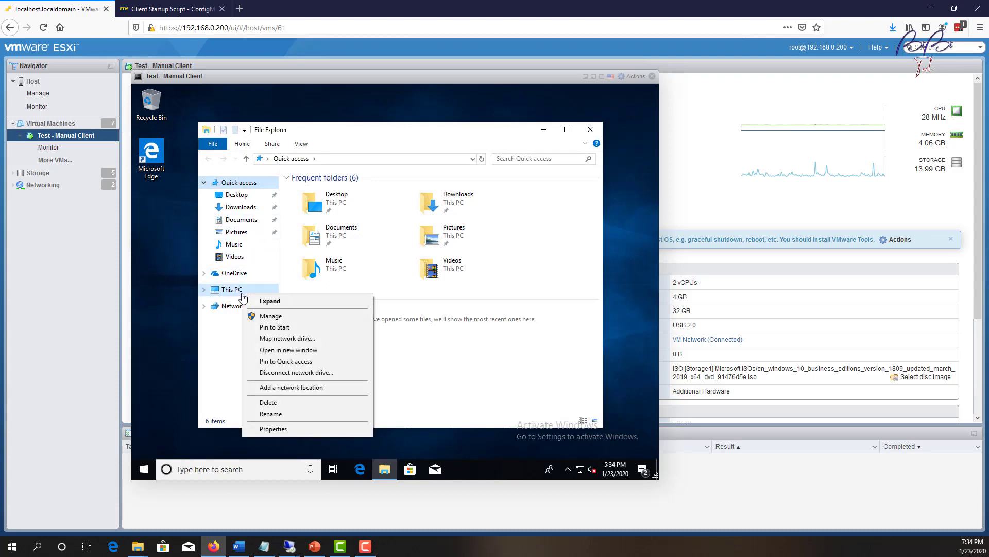
left_click(301, 435)
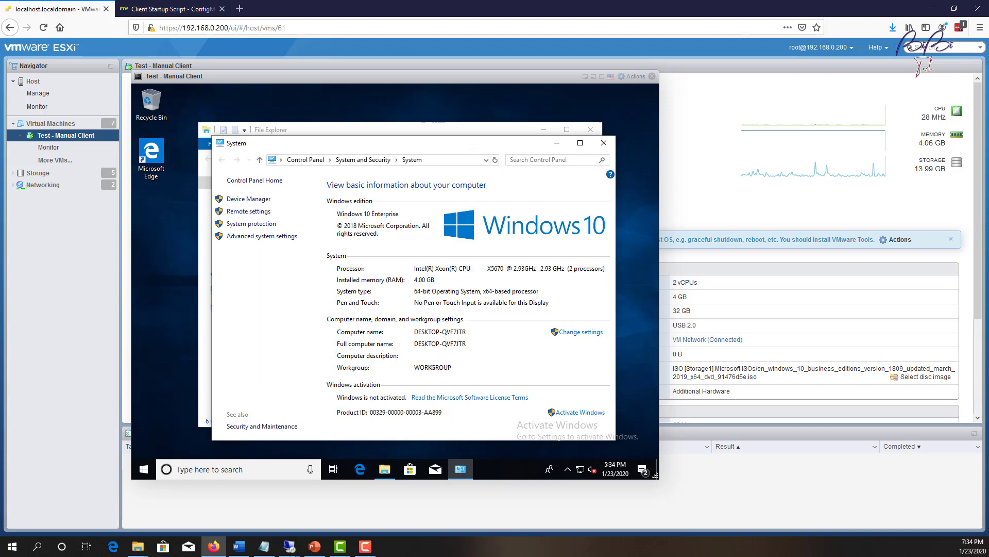
left_click_drag(473, 148, 446, 127)
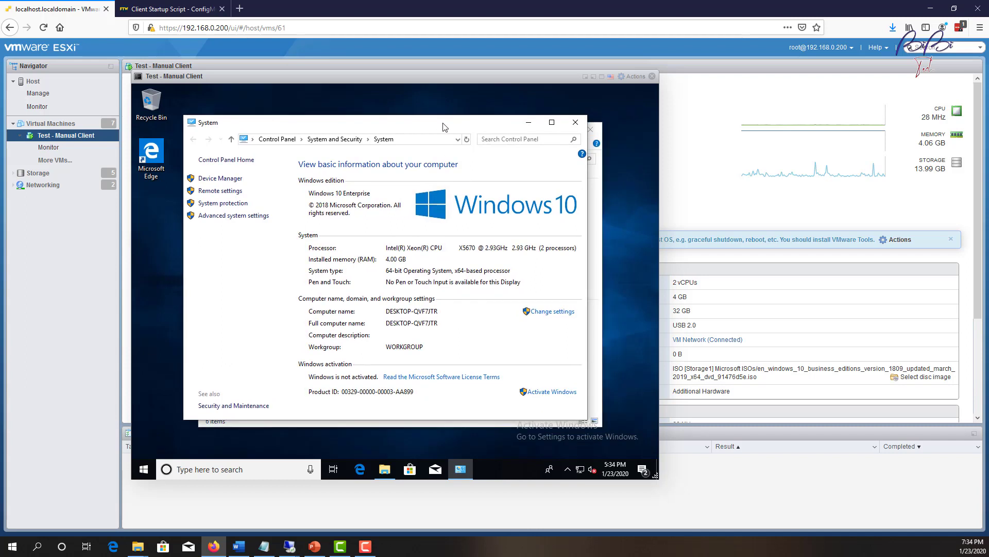
left_click(555, 312)
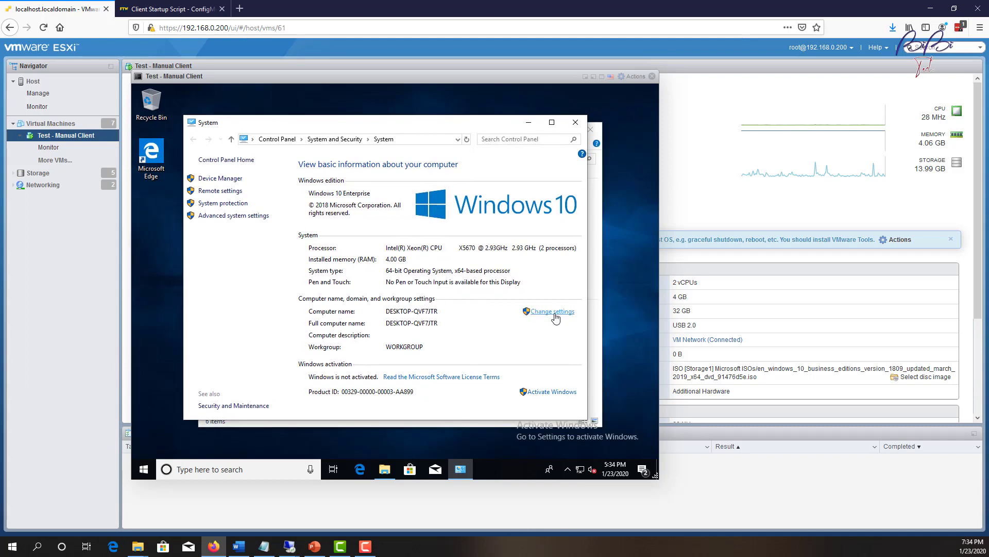
Rename the computer to Test1 and join the bibitech domain with the domain admin credentials.
left_click(317, 249)
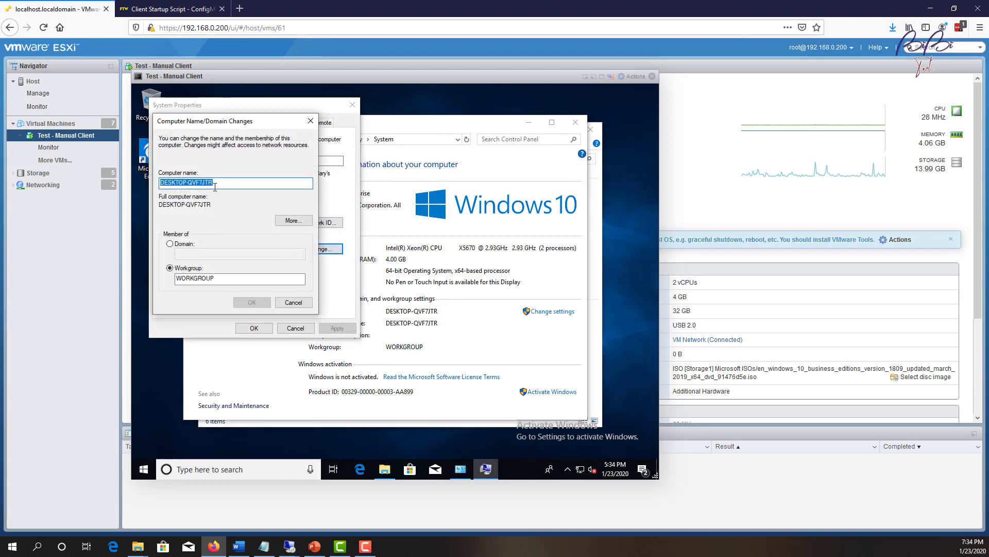
type("Test1")
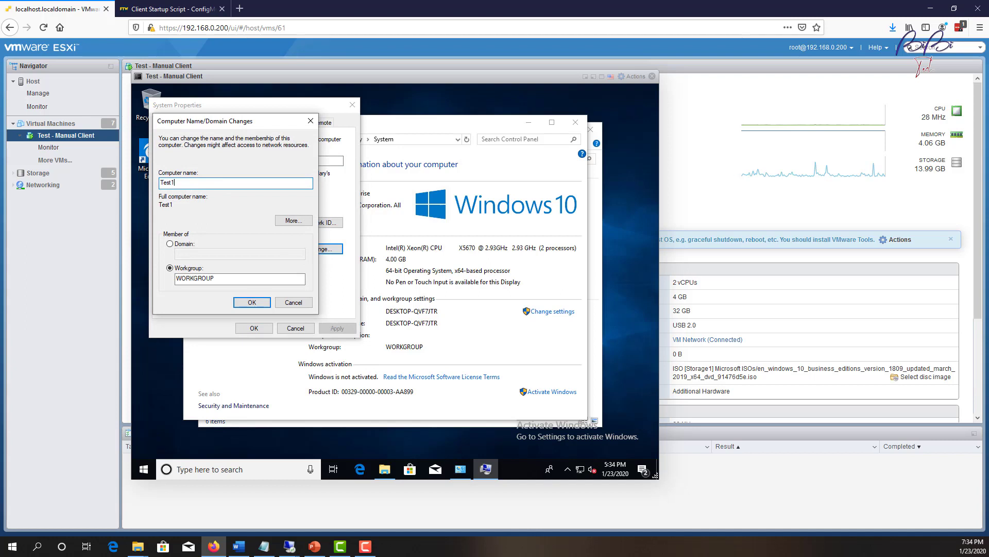
left_click(183, 243)
left_click(197, 253)
type("bibvi")
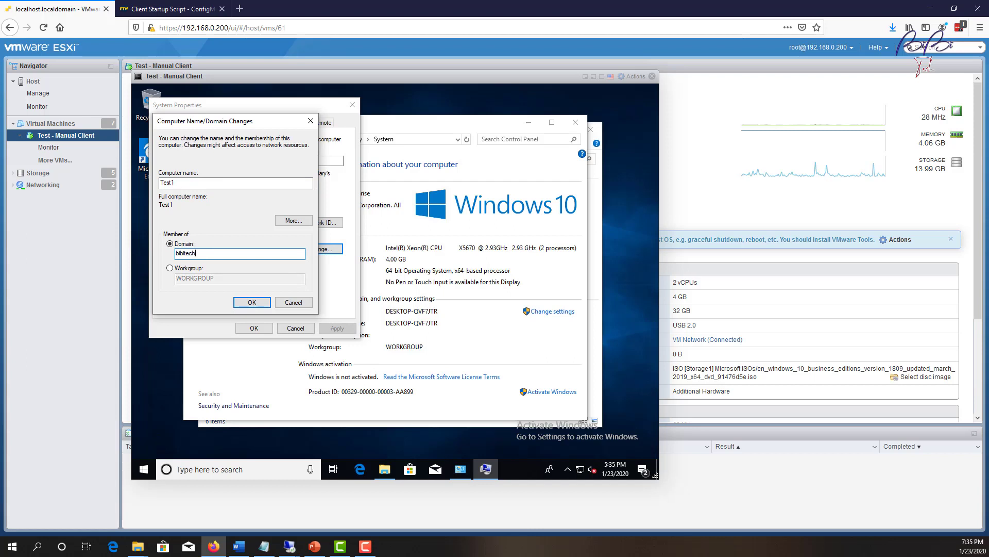
type("ech")
left_click(252, 302)
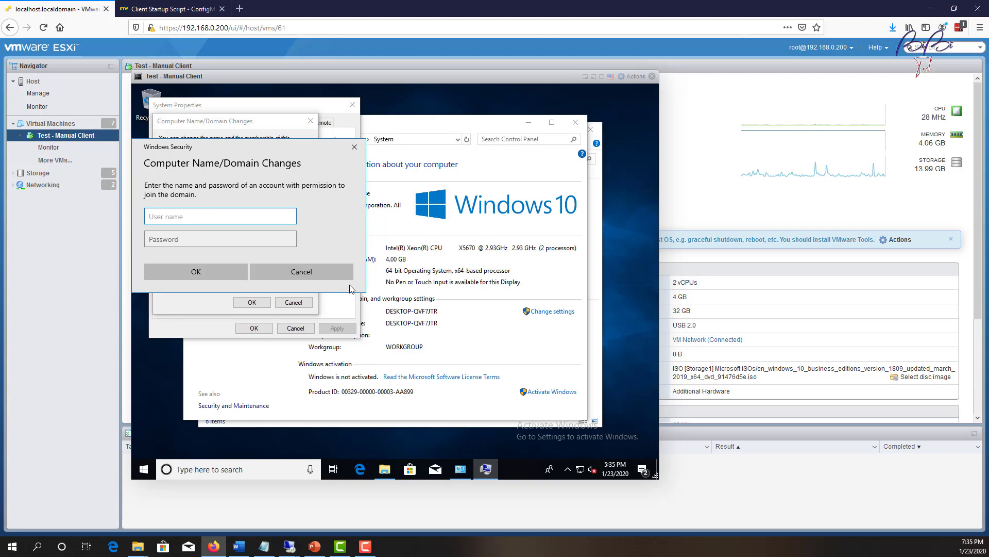
type("bibitech\\sc_admin")
key("Tab")
type("*******")
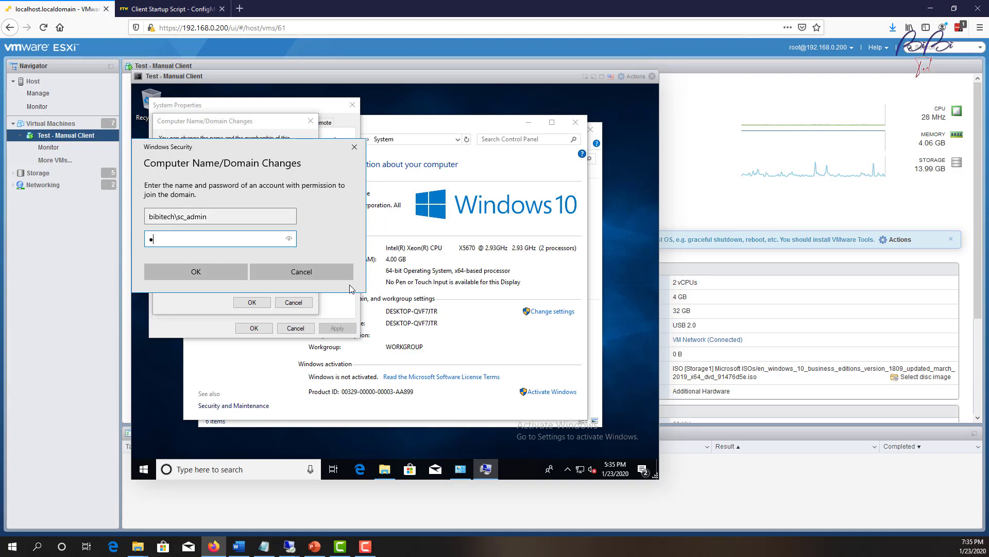
type("**")
left_click(220, 278)
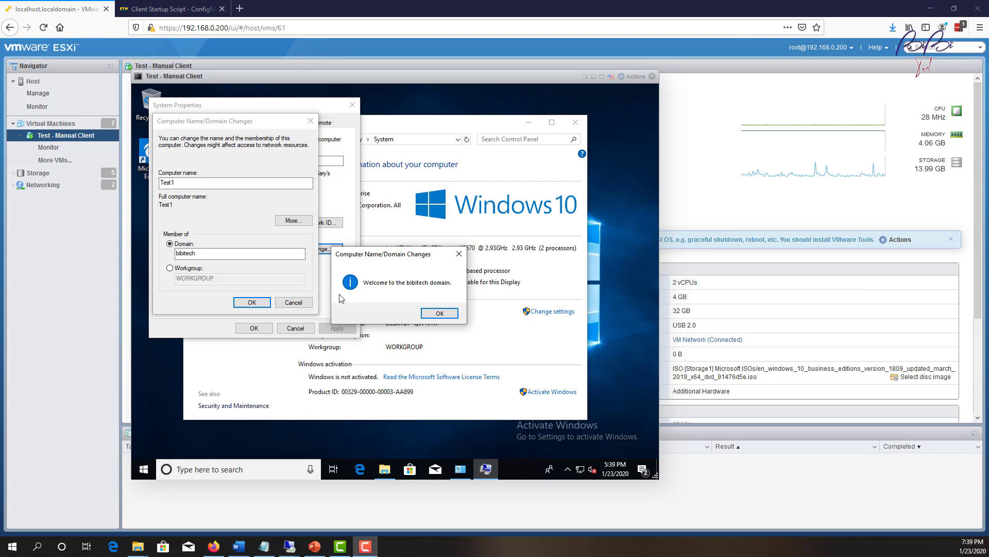
Dismiss the bibitech welcome and restart-required notices and return to System Properties.
left_click(452, 317)
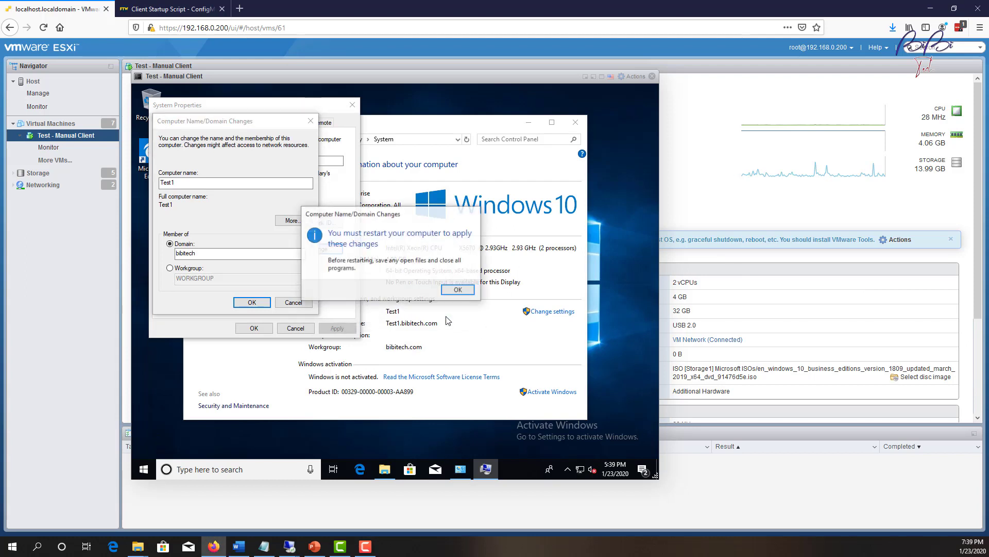
left_click(457, 290)
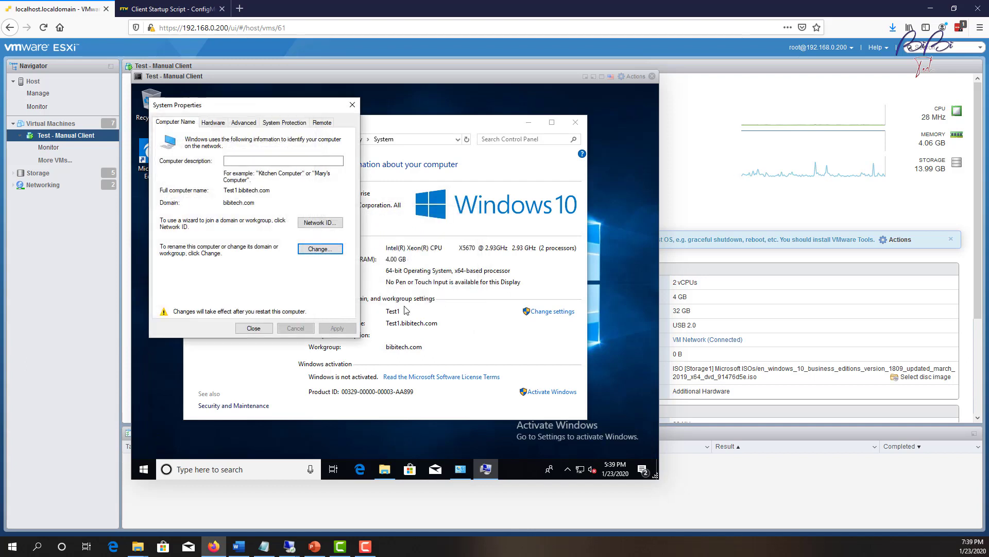
left_click(235, 358)
left_click(223, 190)
left_click(314, 252)
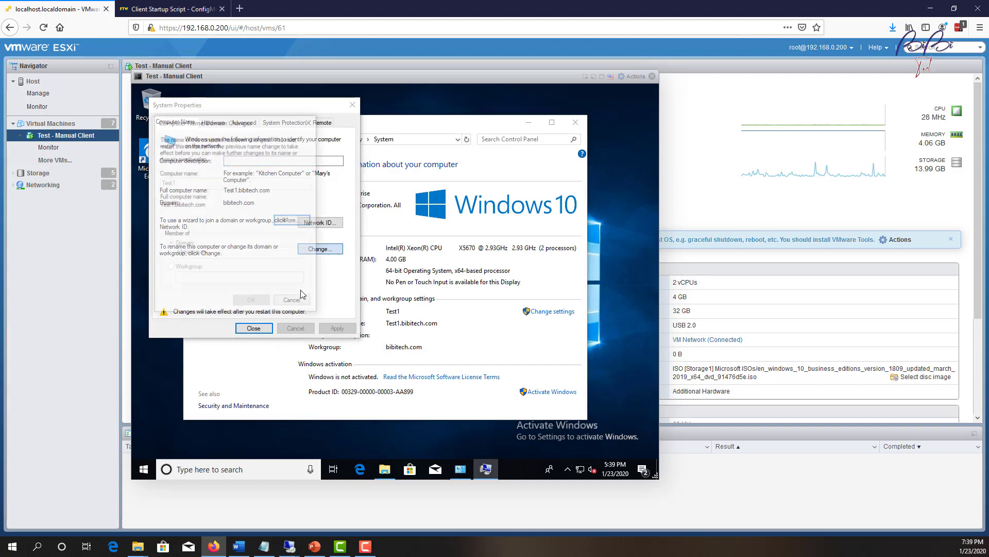
left_click(304, 305)
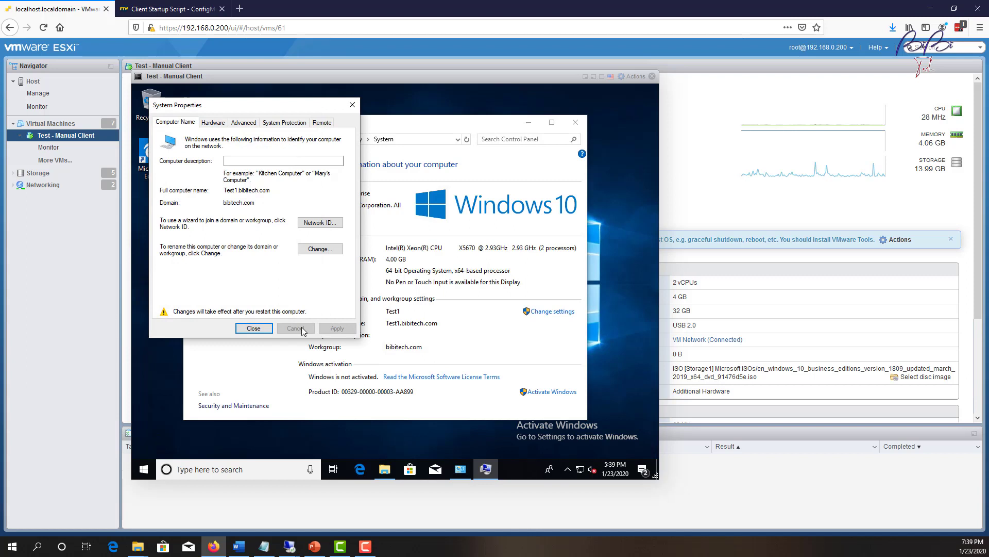
Enable Allow remote connections on the Remote tab, apply it, and restart the guest.
left_click(323, 123)
left_click(224, 257)
left_click(337, 328)
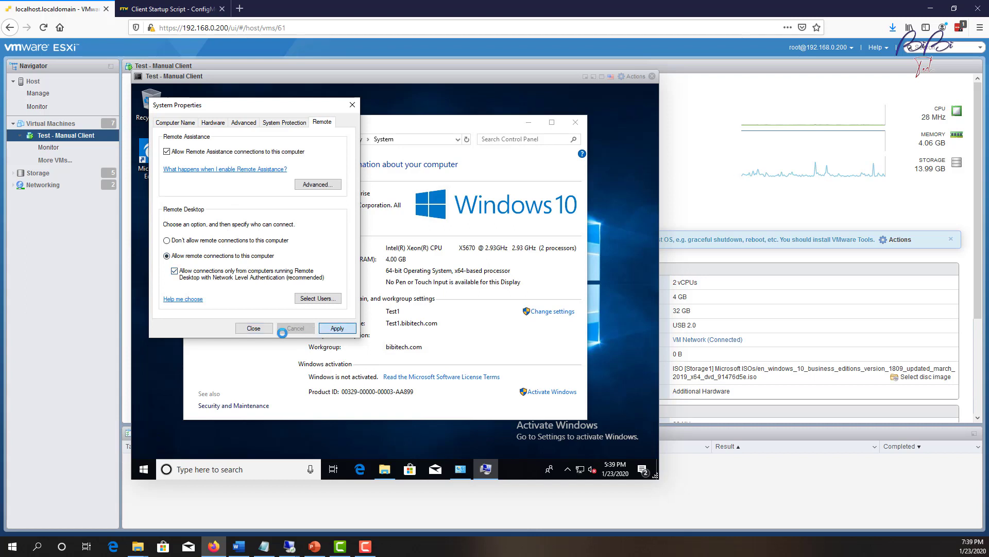
left_click(253, 328)
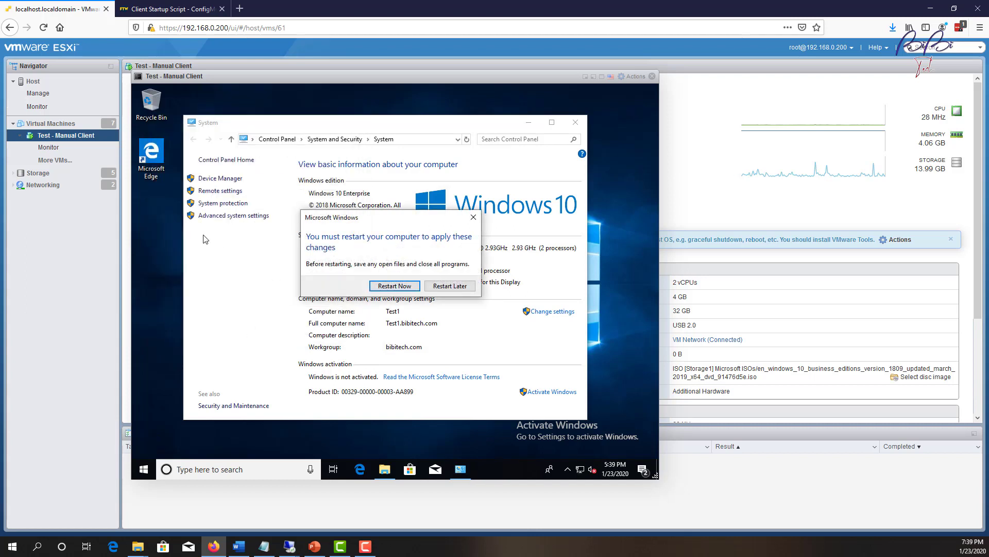
left_click(394, 286)
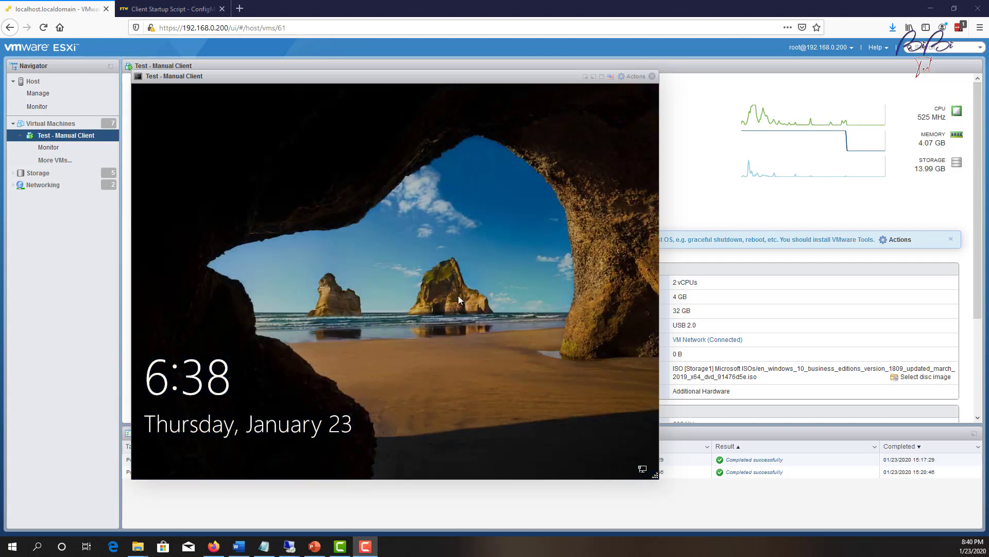
Sign in to Test1 and open Task Manager's Details list showing ccmsetup.exe running as SYSTEM.
left_click(459, 296)
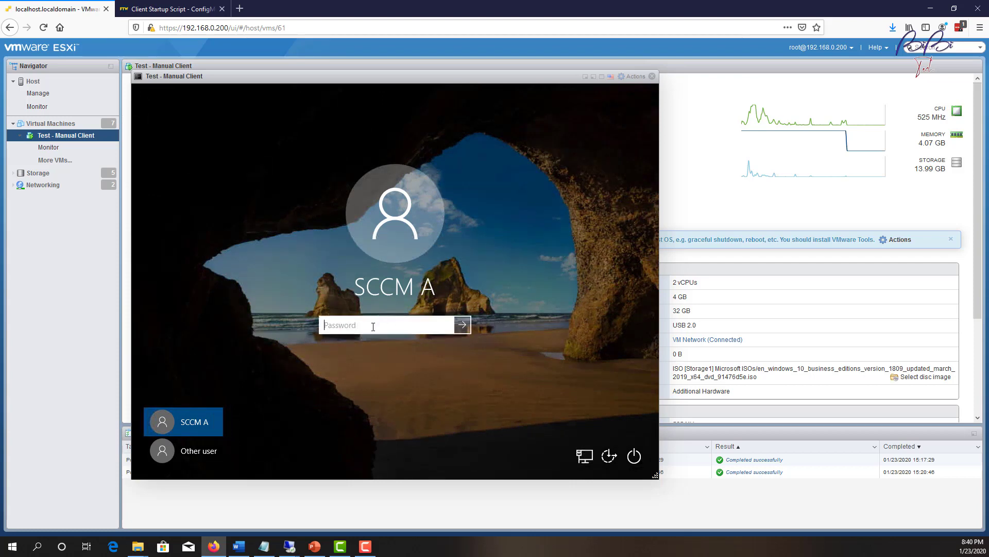
type("•••••••••")
key("Return")
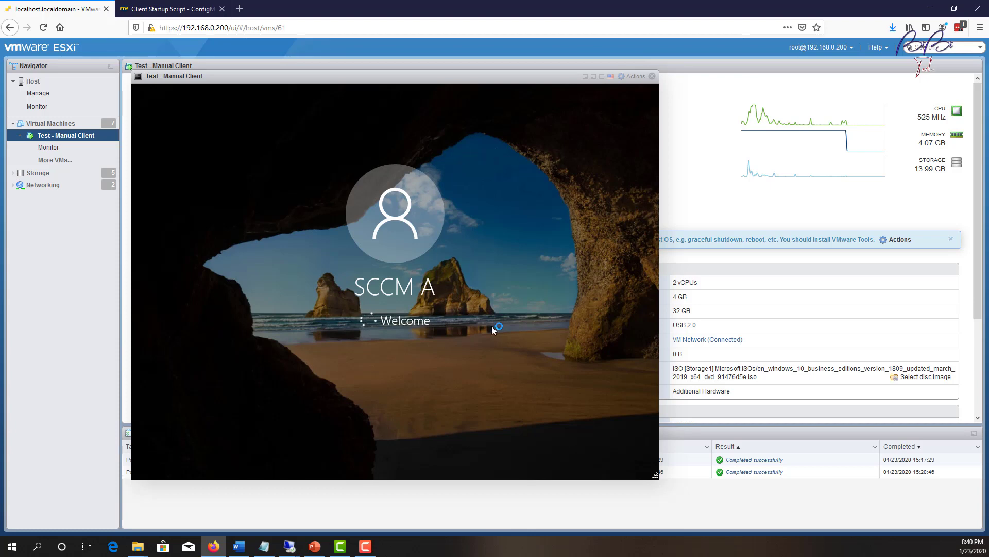
right_click(508, 469)
left_click(538, 418)
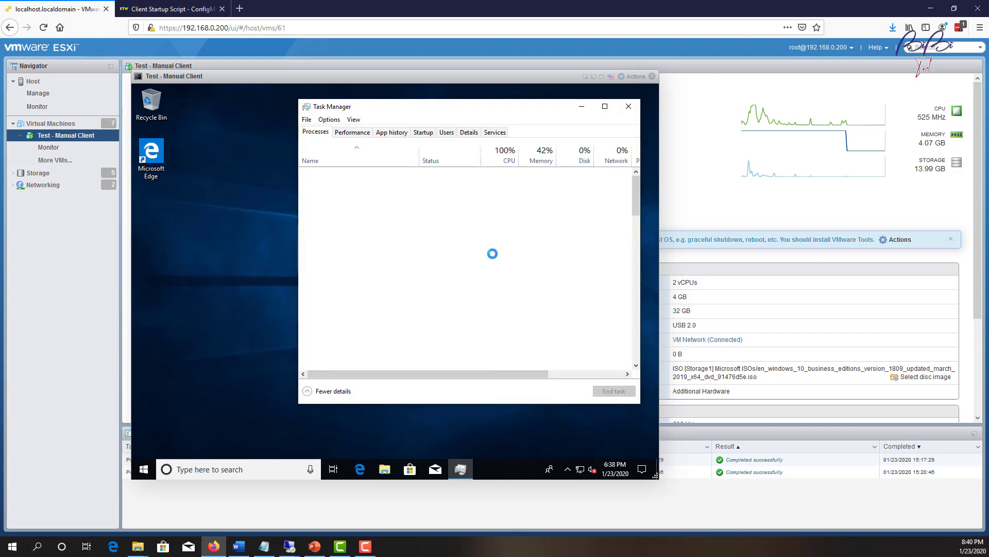
left_click(469, 131)
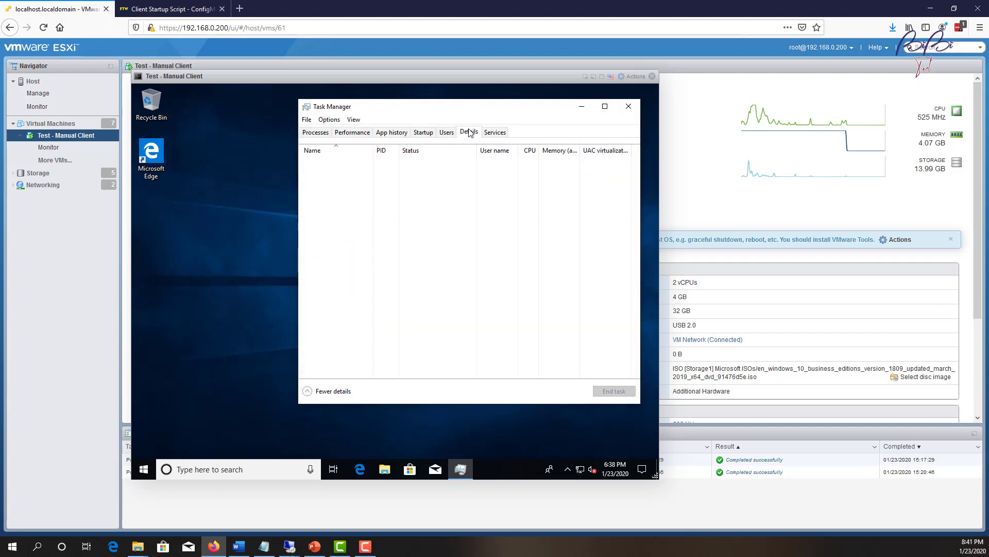
left_click(384, 260)
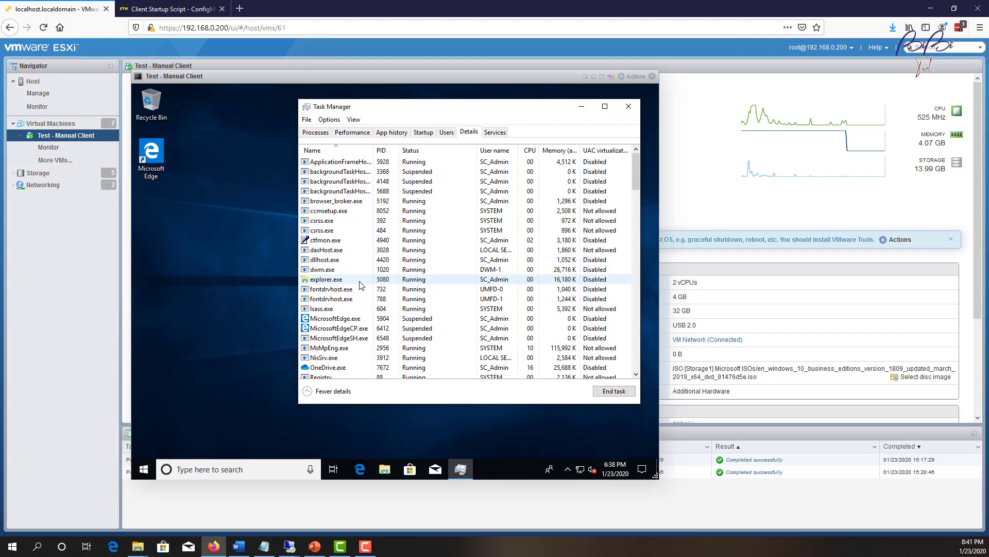
Browse to C:\Windows\ccmsetup on Test1, granting access to the folder.
left_click(385, 469)
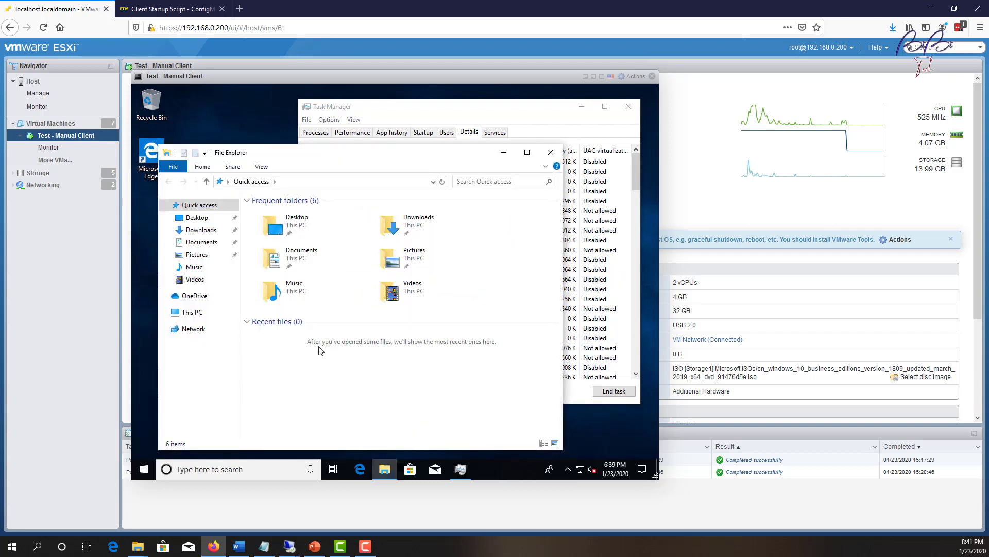
left_click(192, 313)
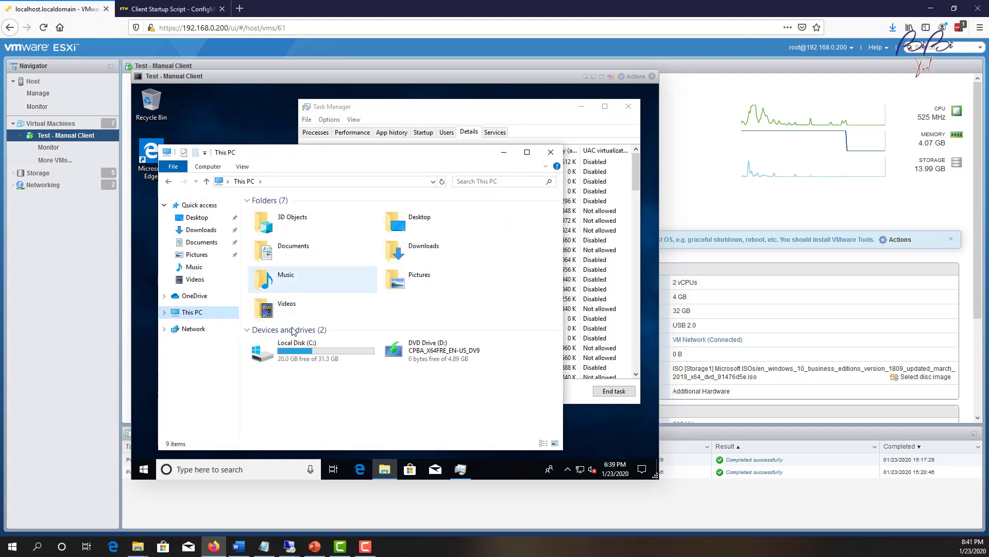
double_click(297, 349)
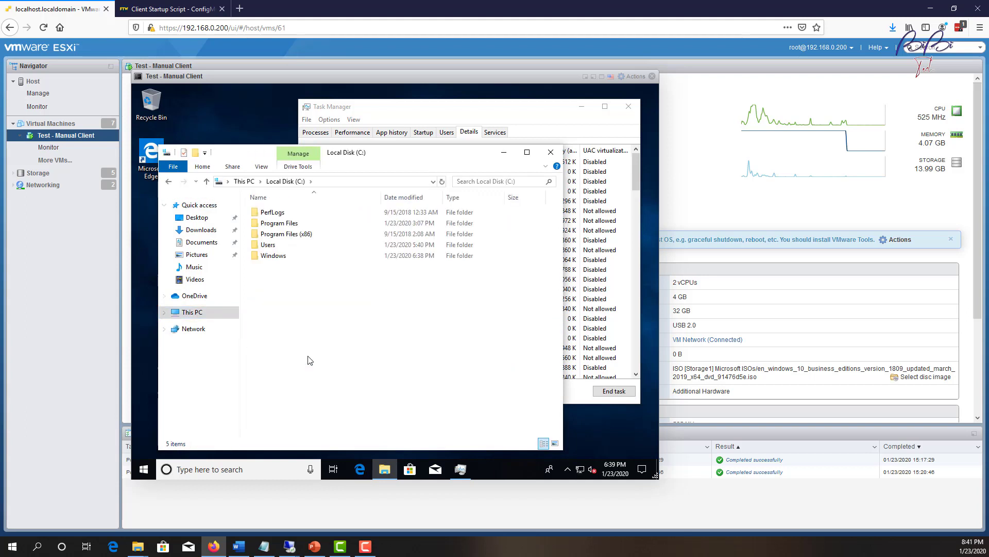
double_click(278, 257)
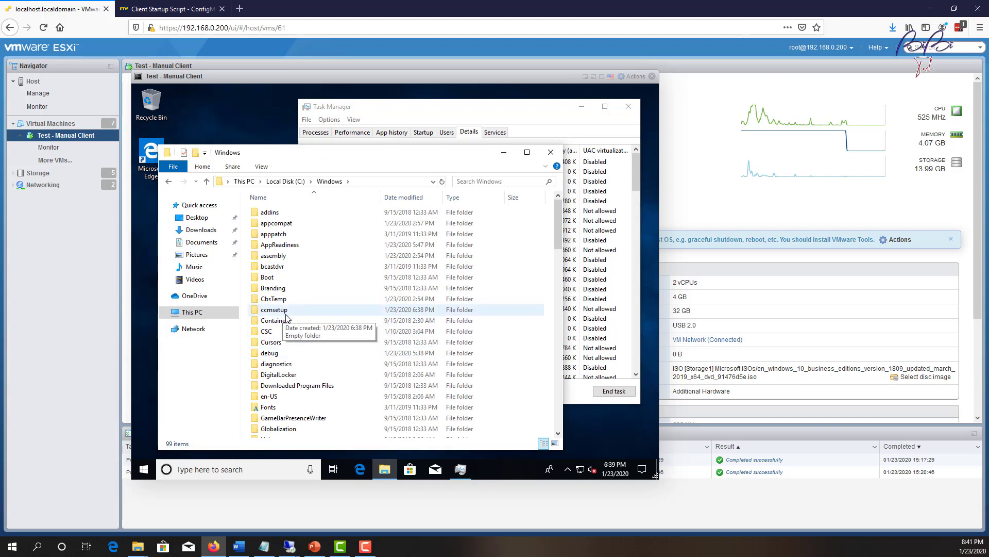
double_click(320, 313)
left_click(408, 290)
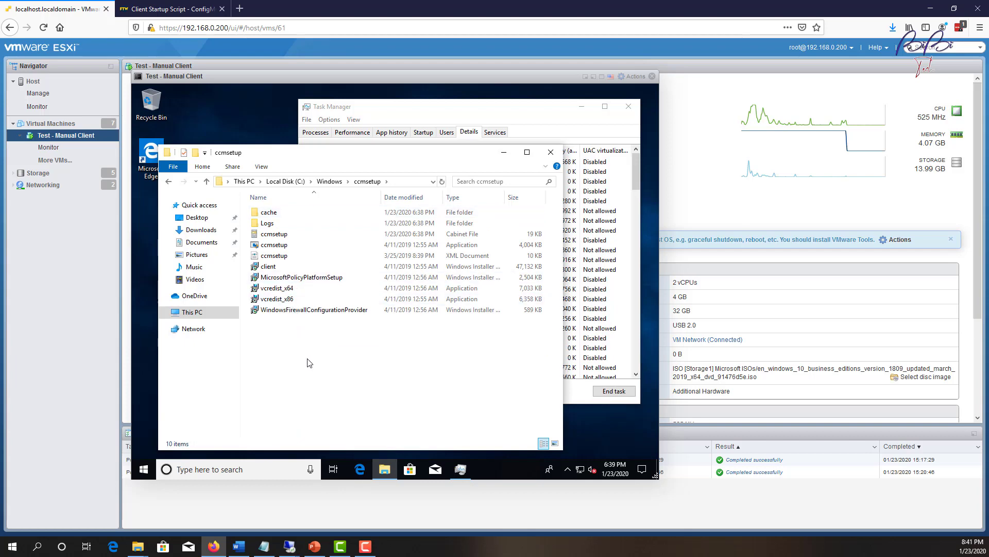
Check Task Manager, then open C:\Windows\ccmsetup\Logs with its nine setup logs.
left_click(169, 181)
left_click(557, 107)
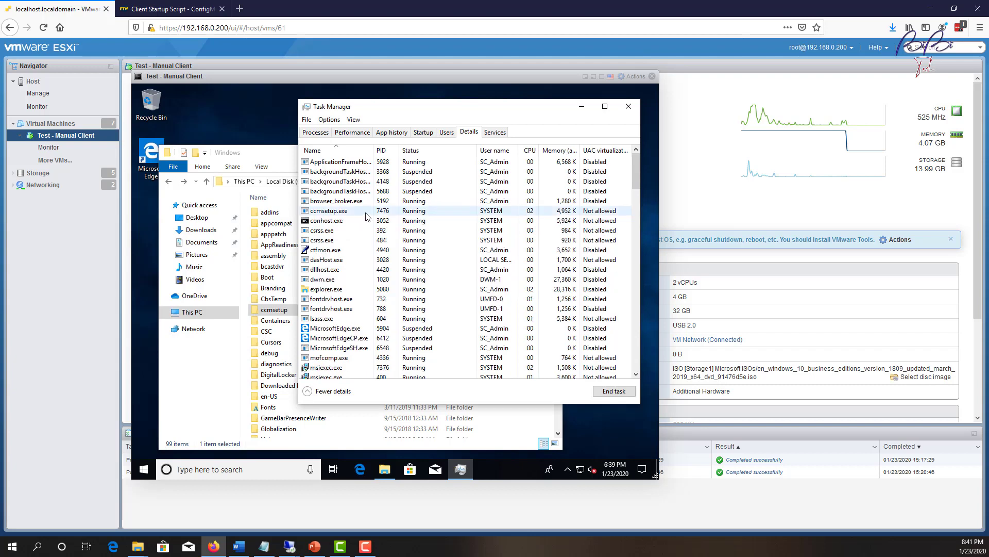
left_click(269, 312)
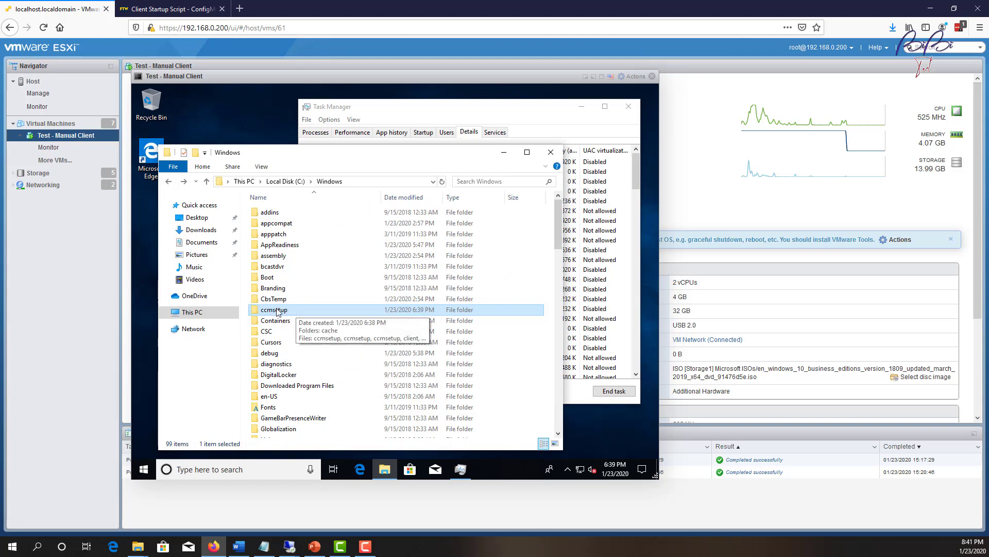
double_click(283, 309)
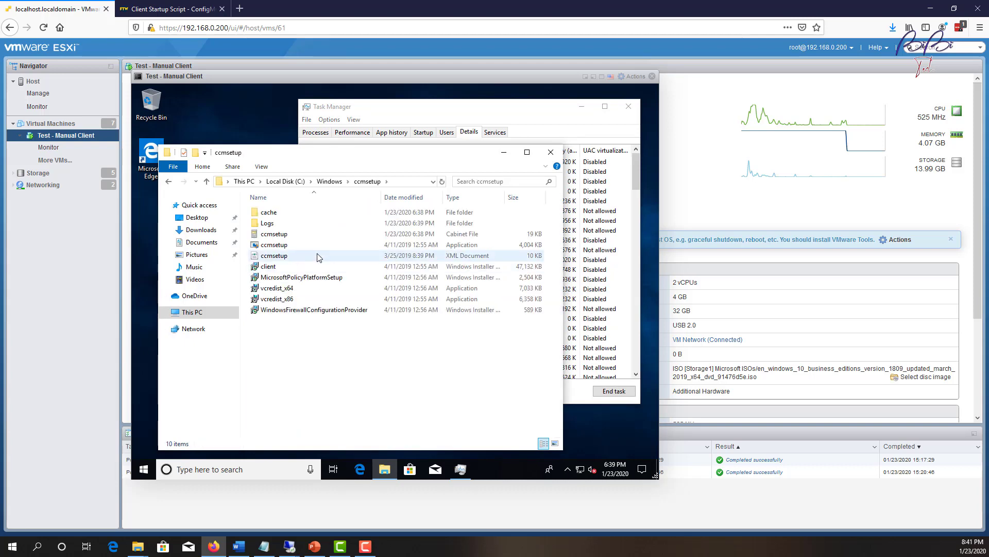
double_click(260, 225)
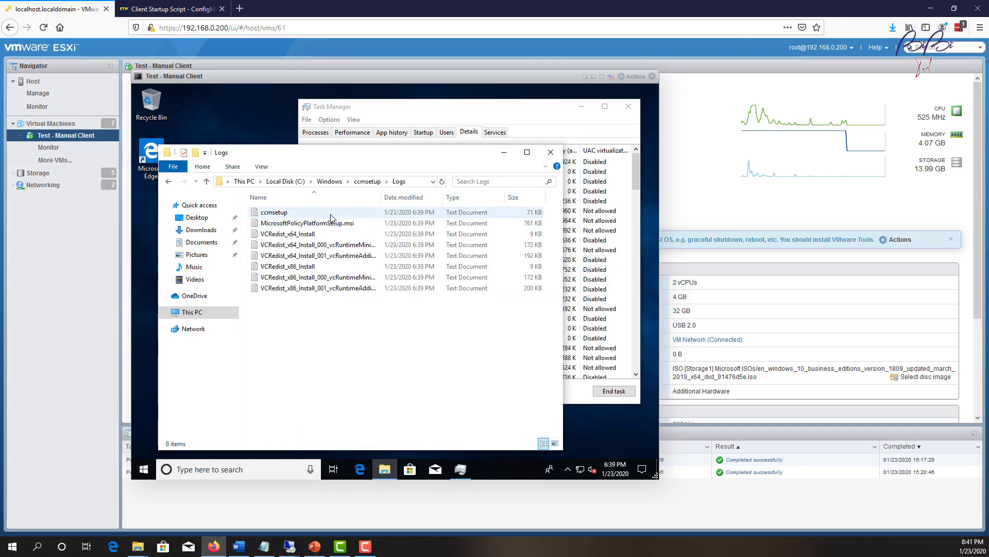
Read ccmsetup.log in Notepad through its BITS download and MSI install entries, then select the client.msi log.
double_click(282, 213)
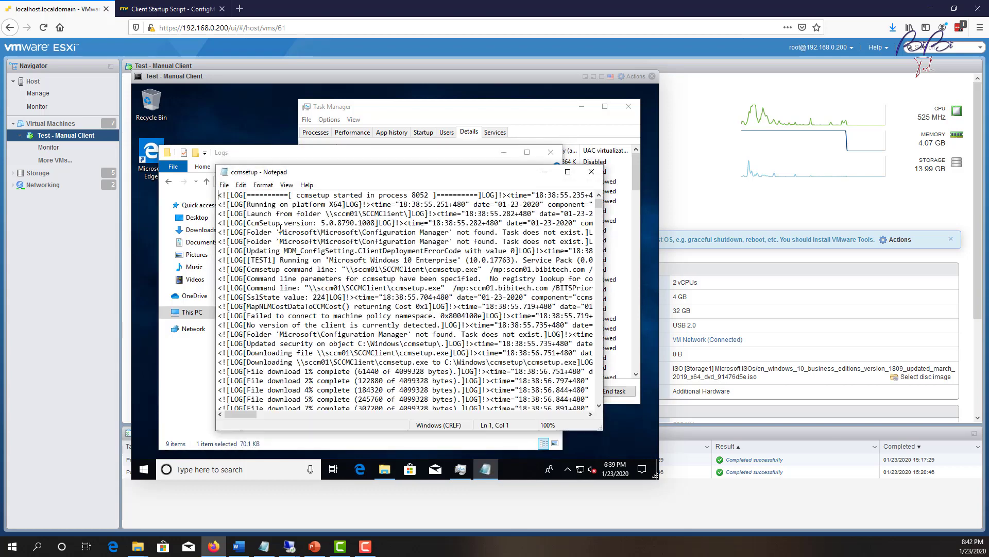
scroll(364, 246, "down", 20)
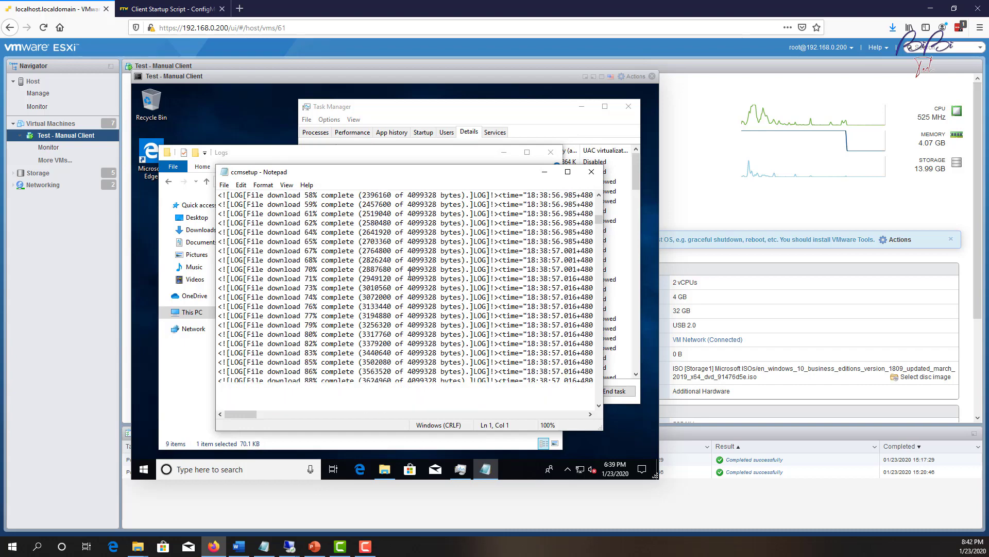
scroll(410, 273, "down", 7)
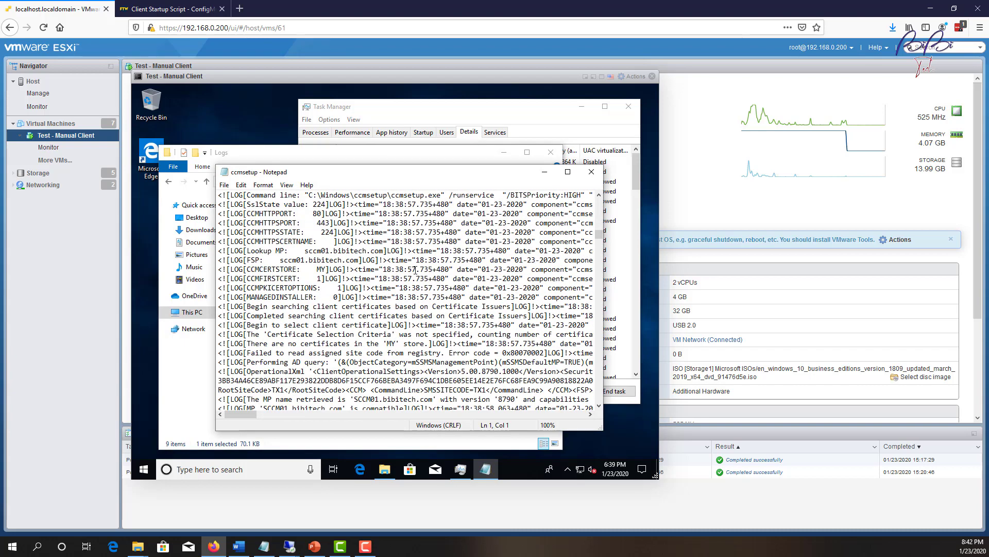
scroll(405, 298, "down", 20)
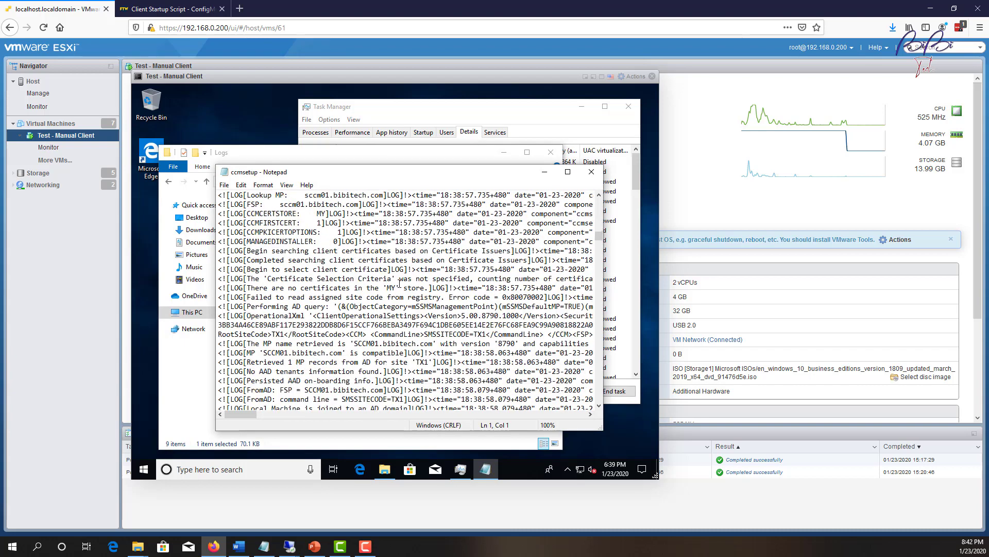
scroll(397, 265, "down", 20)
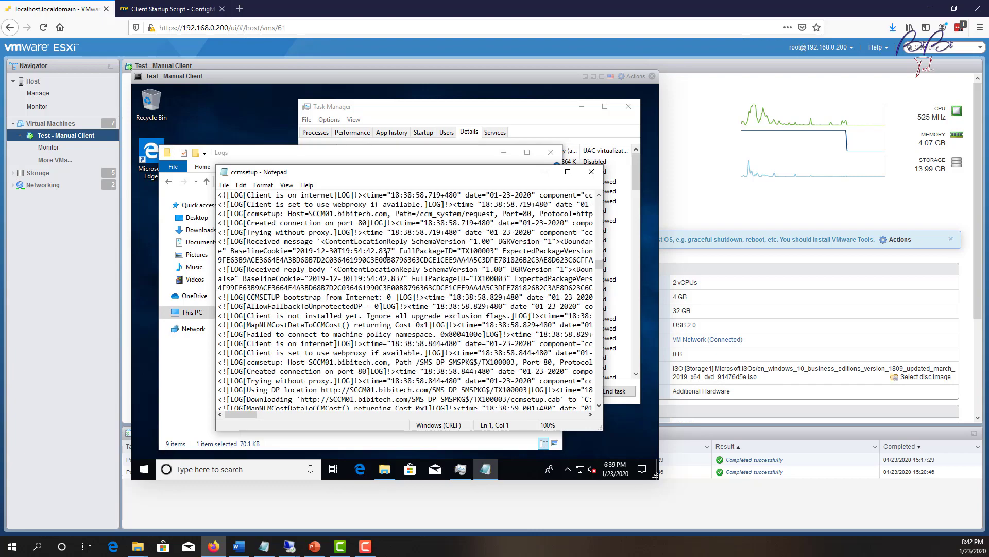
scroll(409, 275, "down", 10)
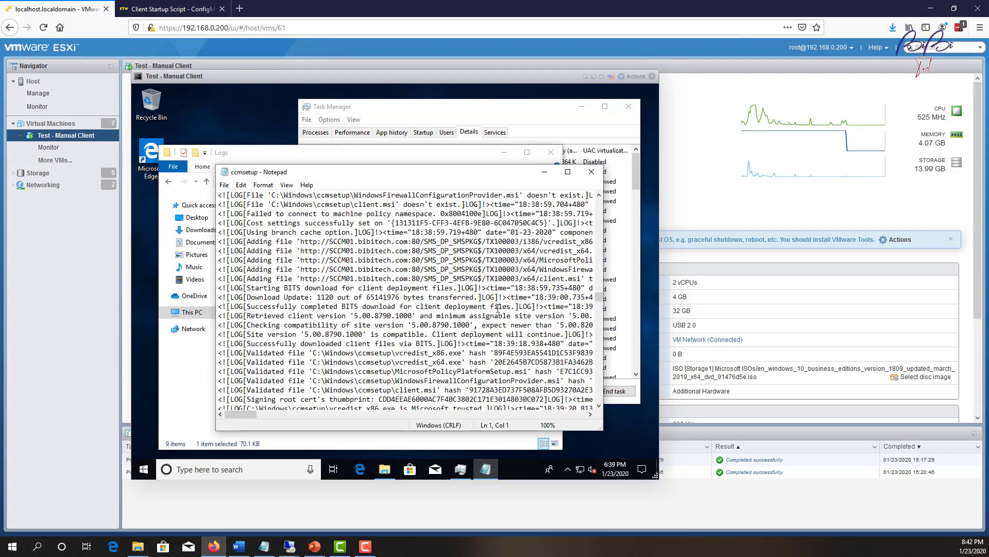
left_click_drag(600, 298, 610, 411)
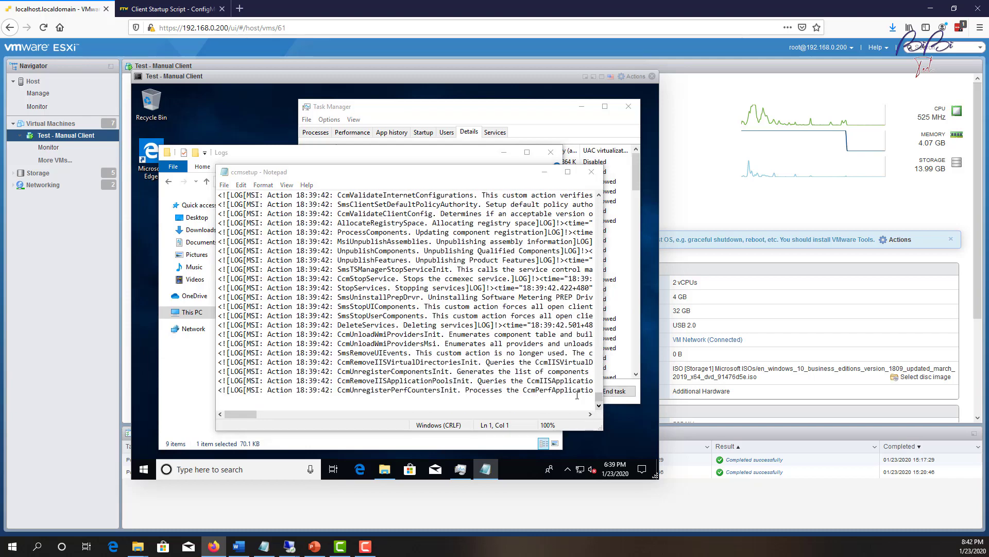
left_click(591, 172)
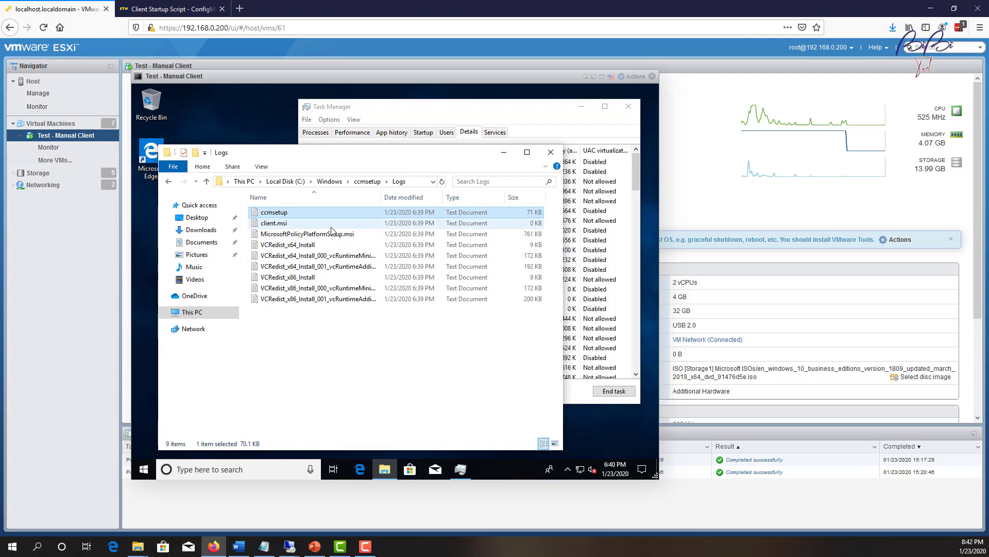
left_click(335, 225)
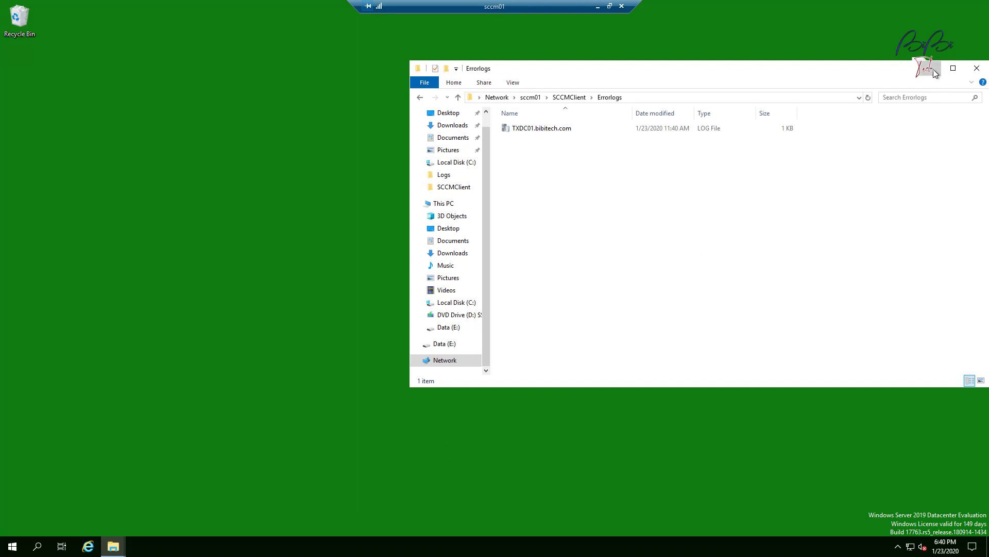
Close the Errorlogs folder and launch Configuration Manager Console from the Microsoft System Center group.
left_click(977, 67)
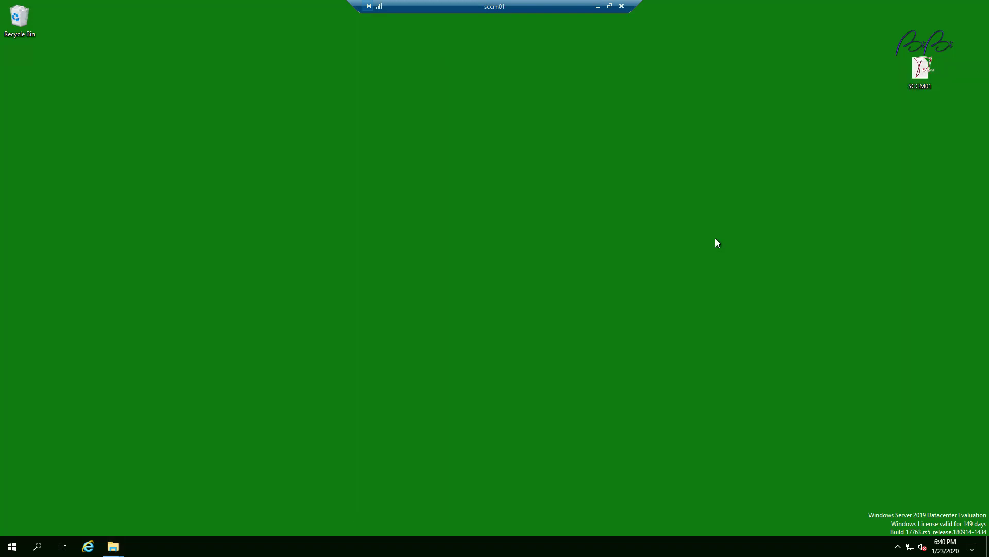
left_click(17, 550)
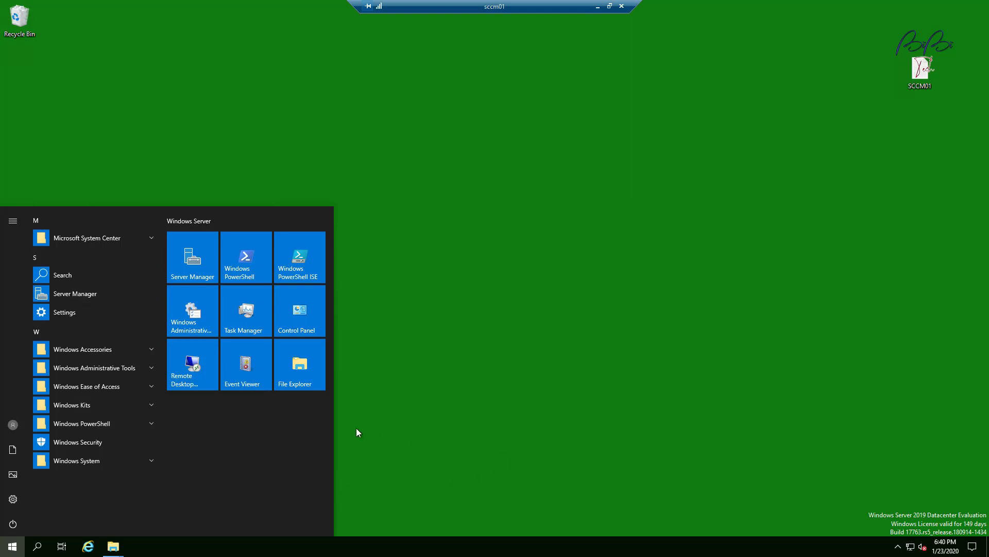
left_click(153, 239)
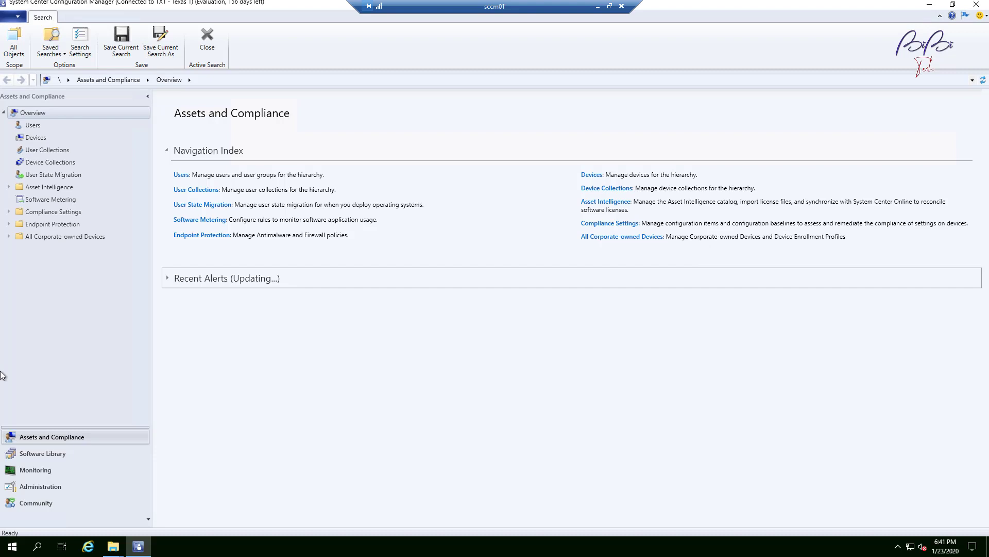
Check TEST1's client status in the All Systems device collection, then return to Test1's refreshed Logs folder.
left_click(31, 138)
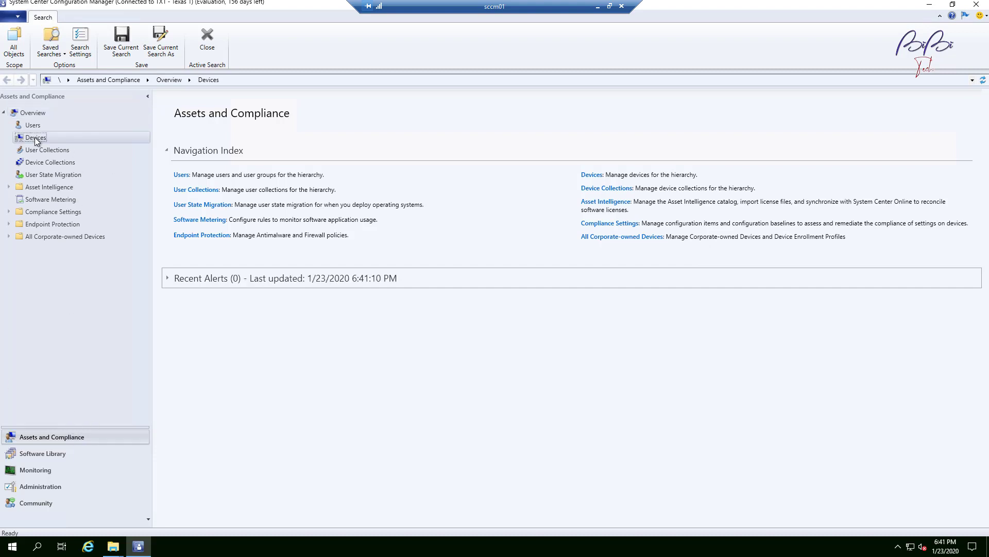
left_click(56, 163)
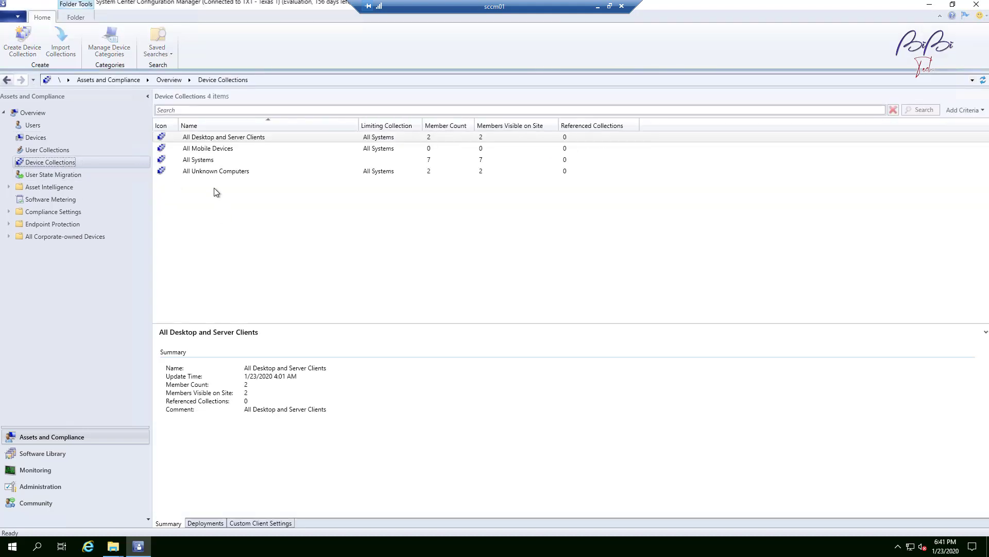
left_click(215, 162)
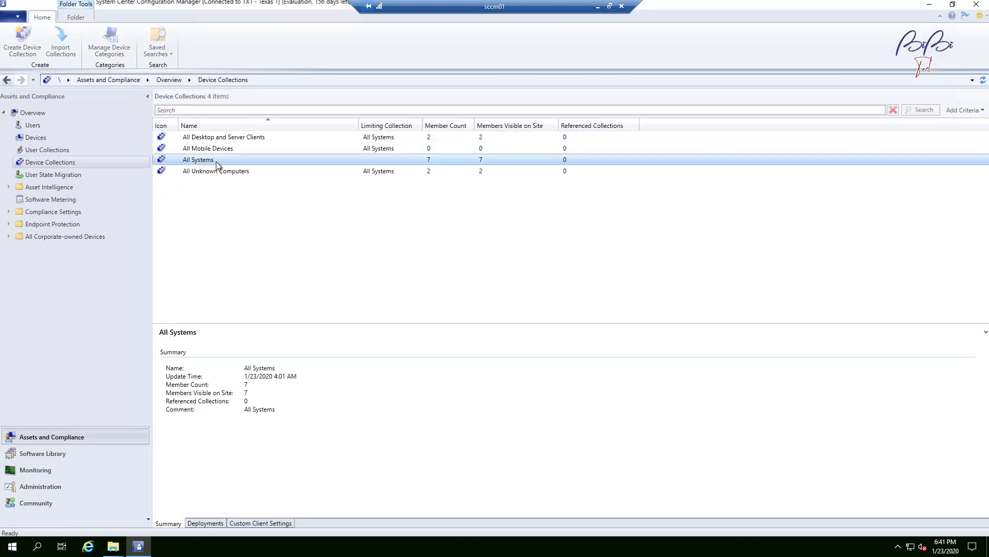
double_click(226, 165)
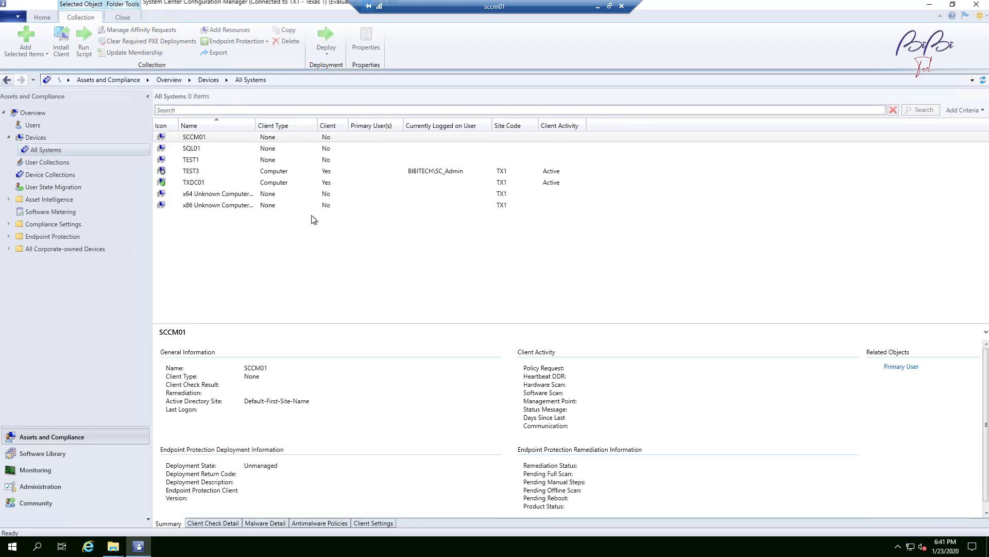
left_click(212, 162)
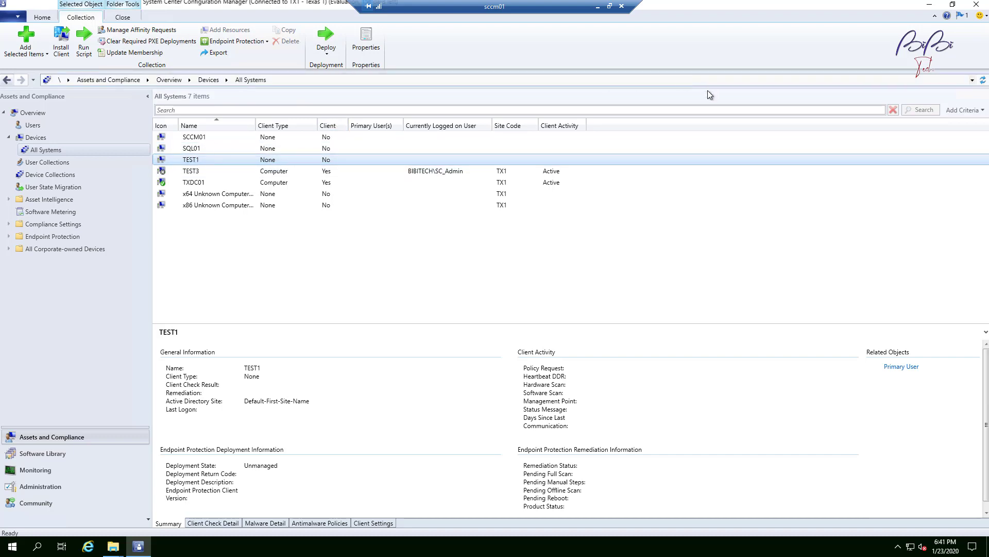
left_click(599, 7)
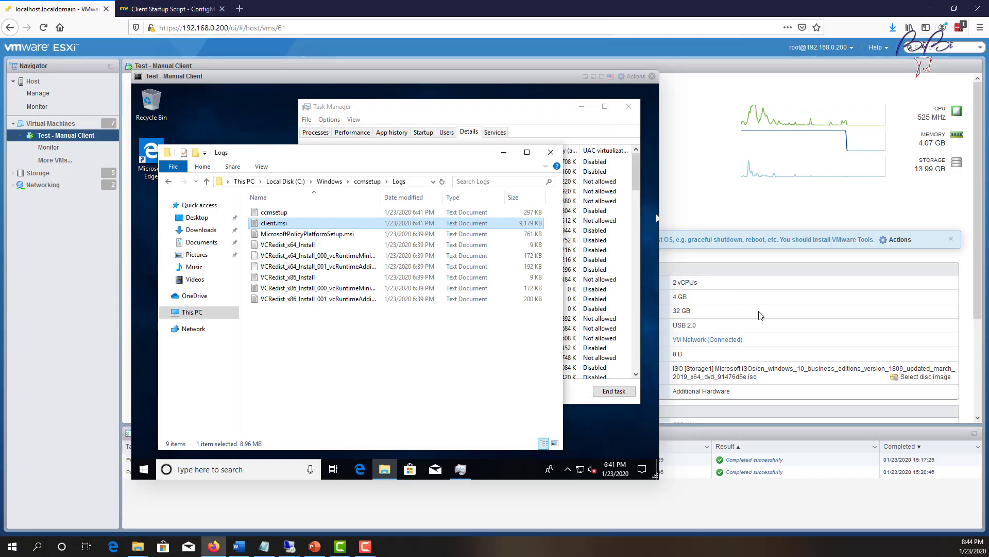
left_click(443, 182)
Open the client.msi log and highlight the line confirming the product installed with status 0.
left_click(311, 226)
double_click(312, 226)
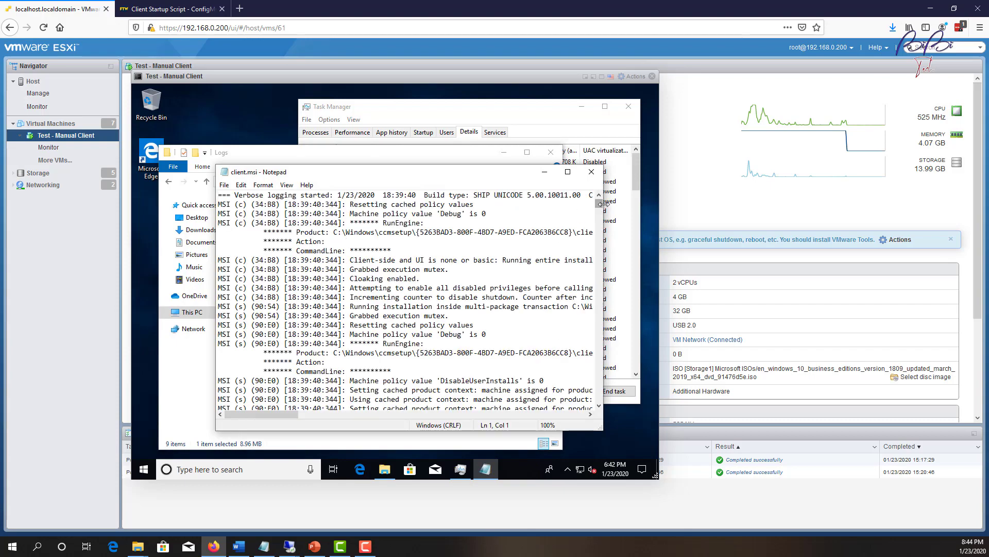
left_click_drag(602, 208, 600, 420)
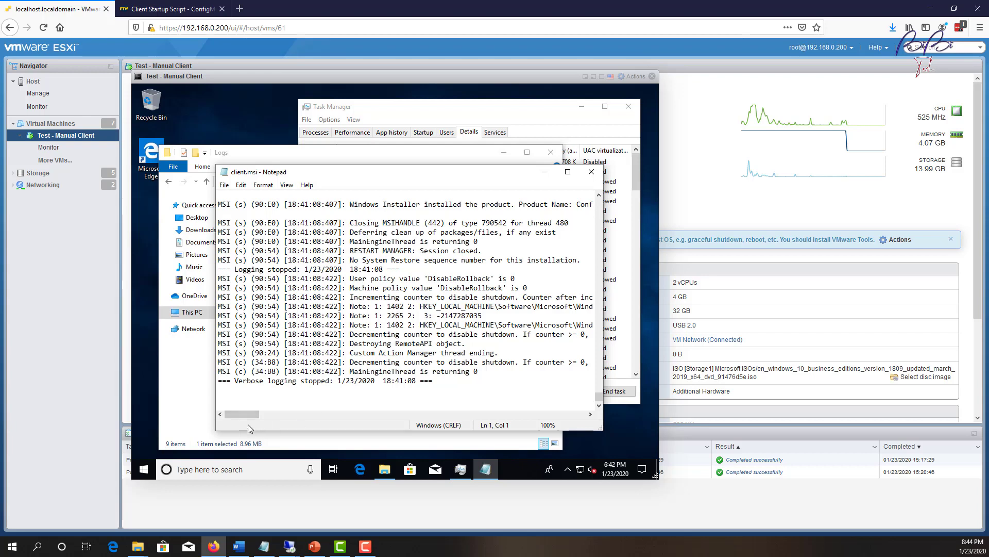
left_click_drag(253, 415, 179, 210)
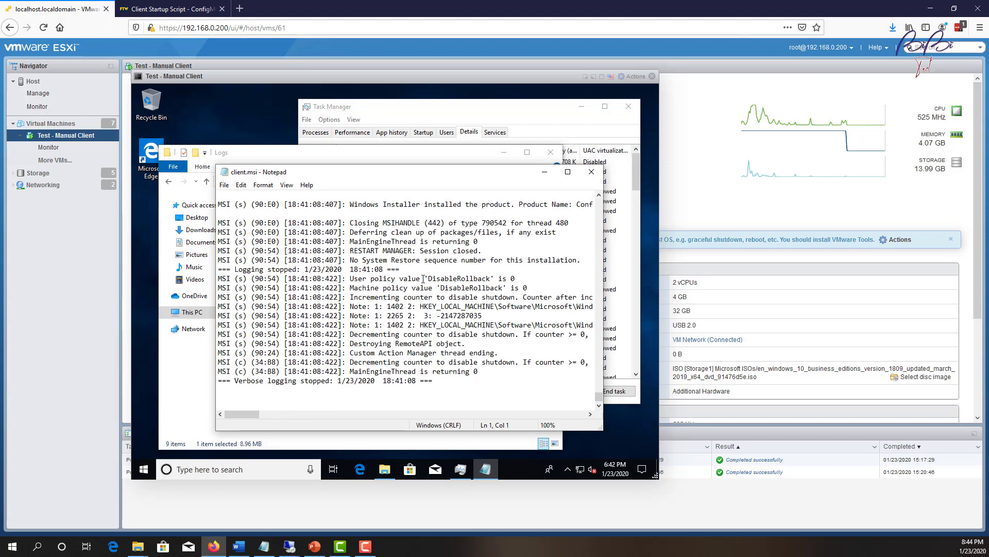
scroll(401, 239, "up", 6)
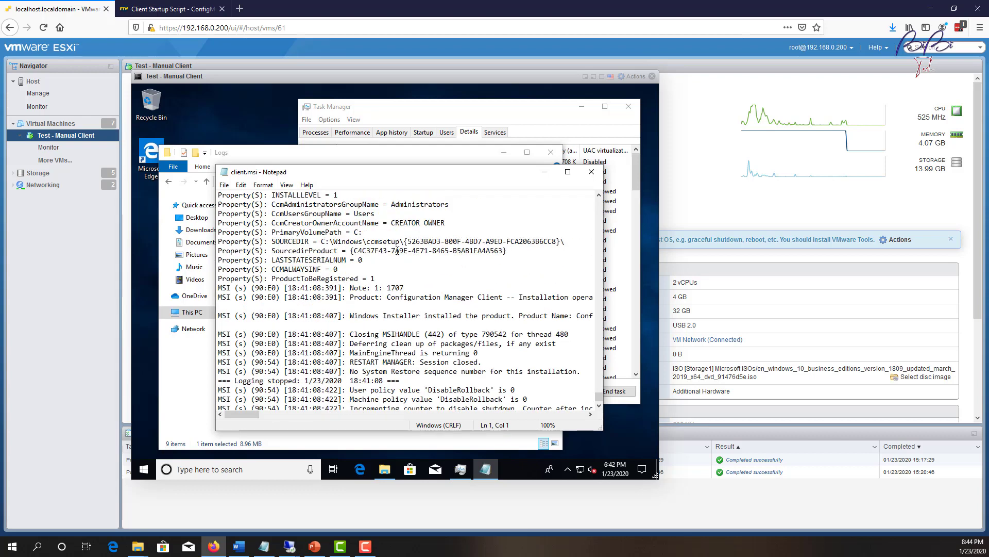
scroll(411, 283, "down", 4)
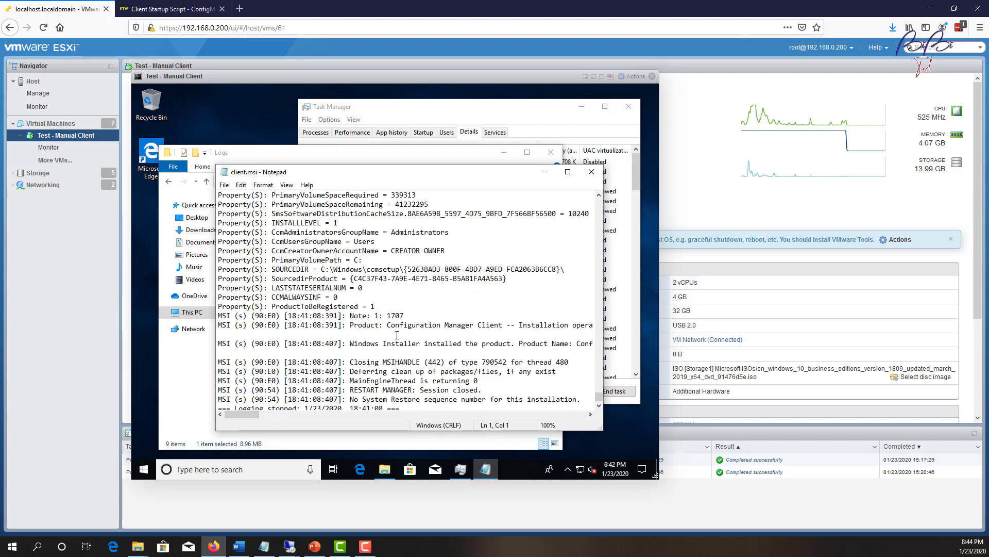
left_click_drag(363, 261, 602, 261)
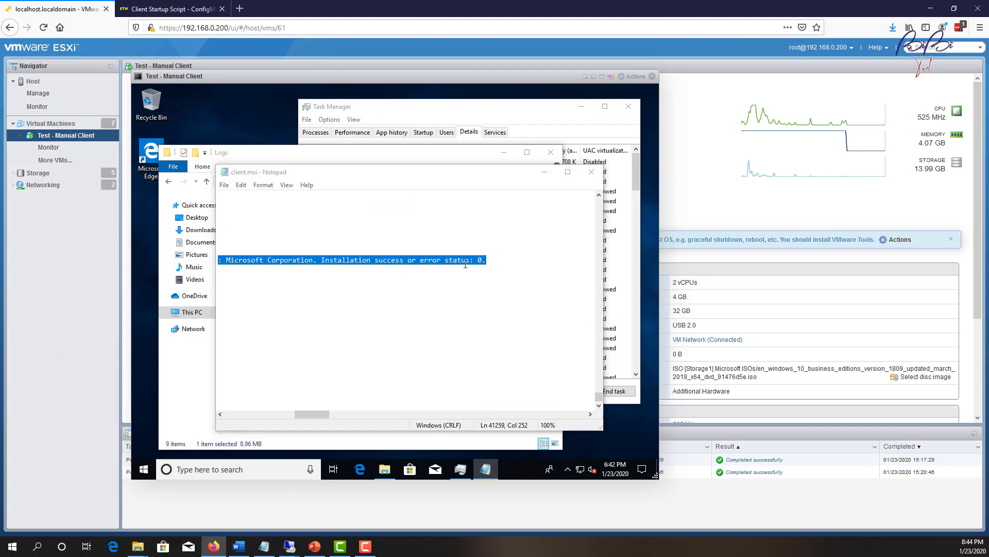
left_click(592, 172)
Reopen ccmsetup.log and highlight the CcmSetup exit line showing return code 0.
double_click(296, 211)
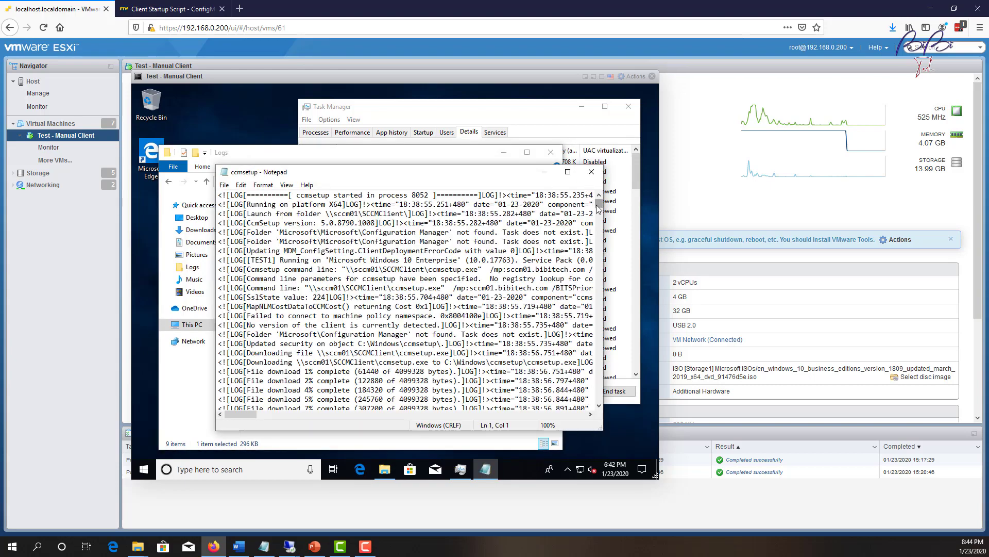
left_click_drag(599, 203, 595, 425)
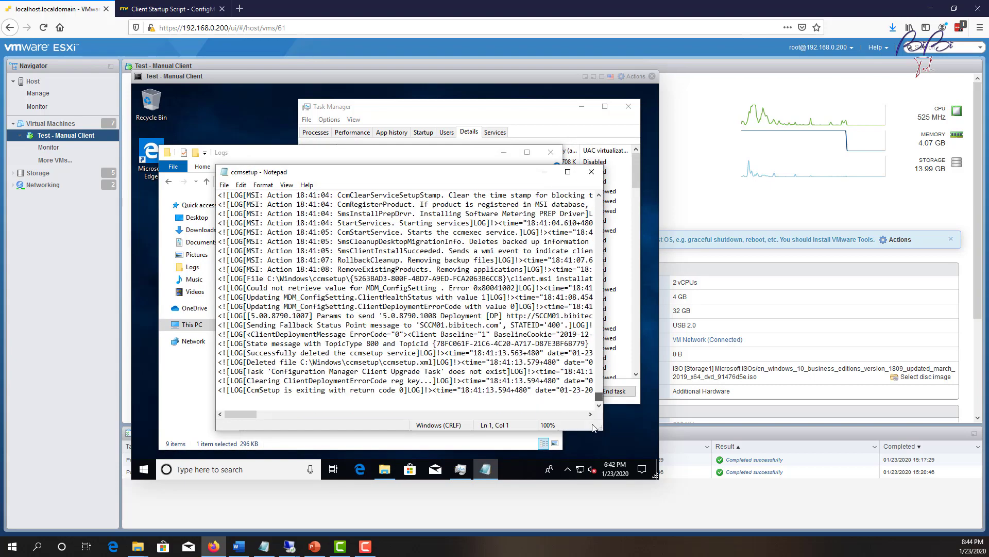
left_click_drag(246, 387, 404, 390)
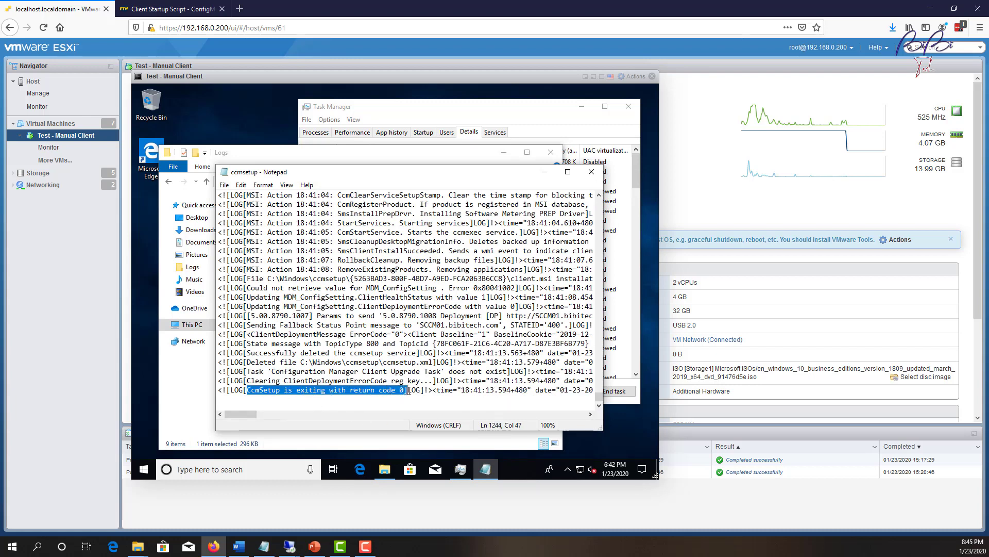
left_click(591, 172)
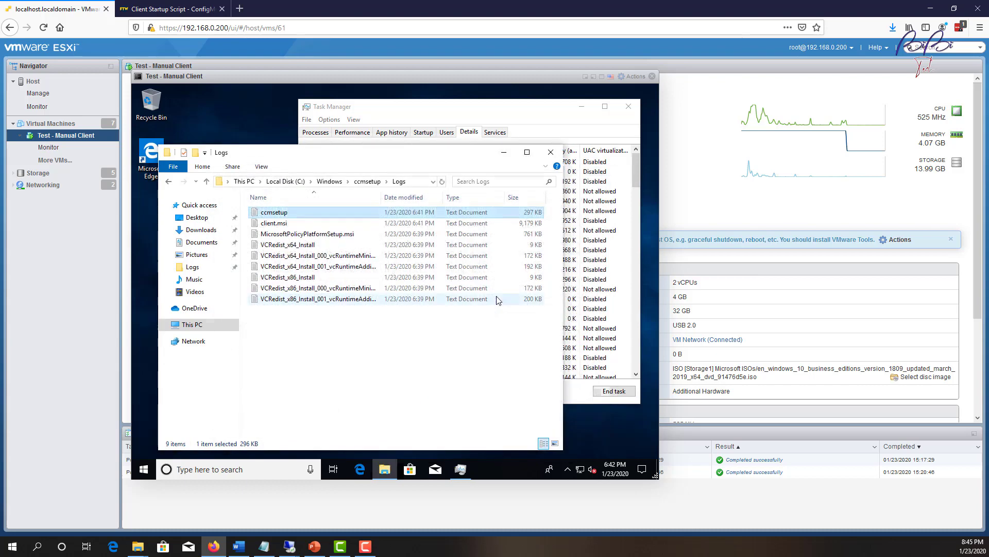
Minimize the Logs window and open Control Panel through the VM's search box.
left_click(503, 155)
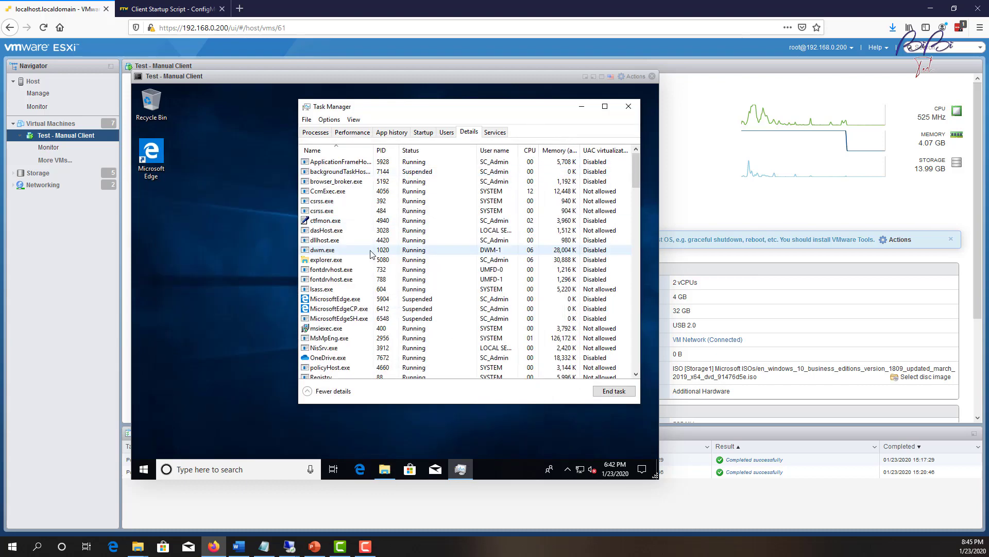
left_click(209, 468)
type("co")
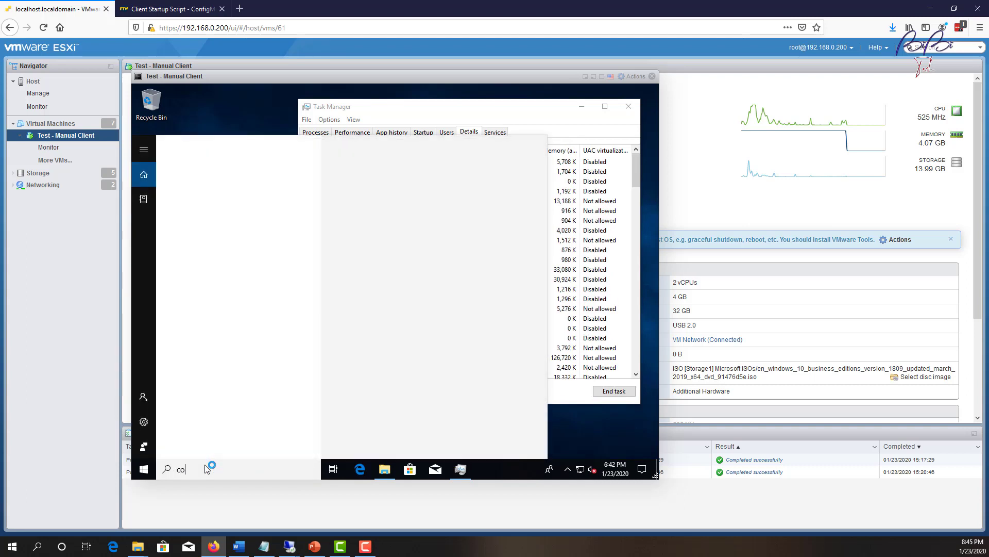
key("BackSpace")
key("BackSpace")
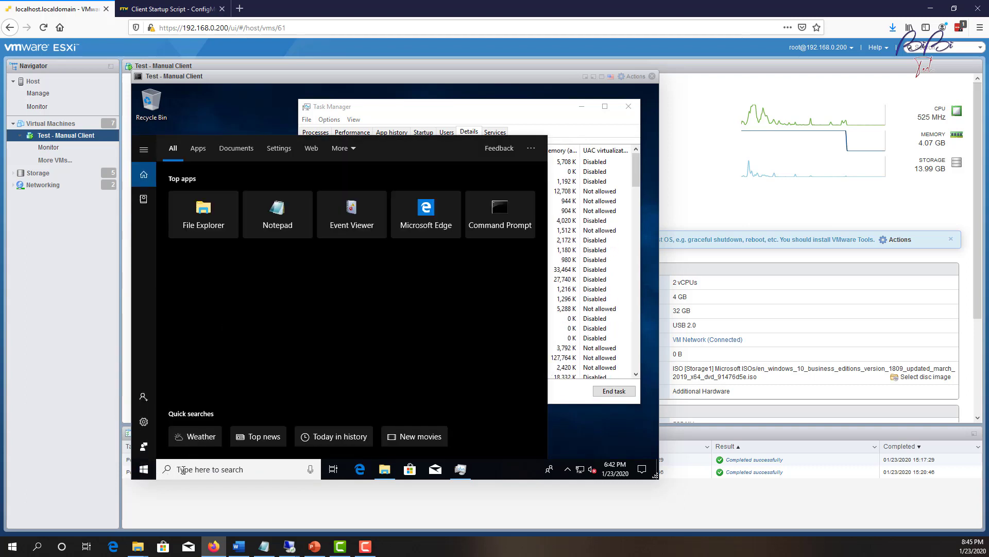
type("con")
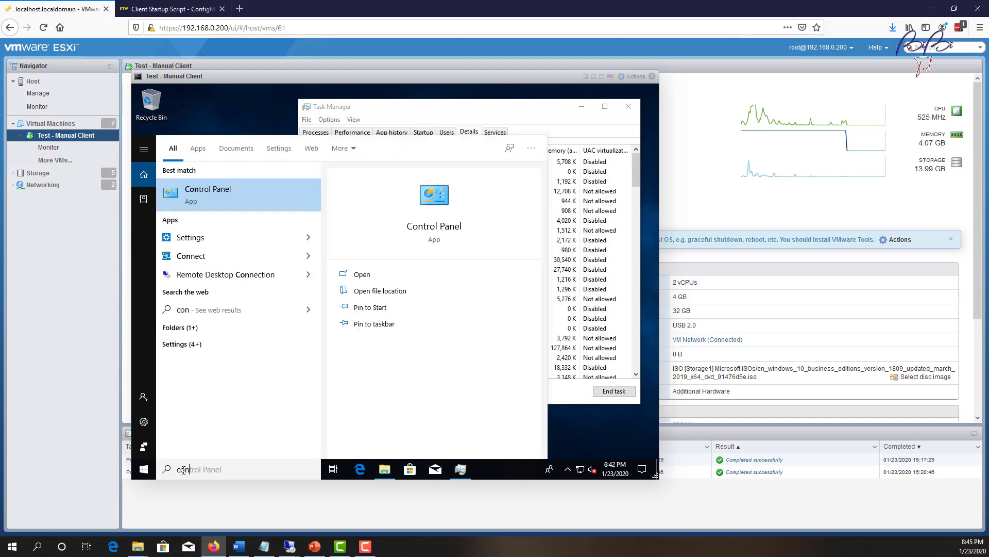
key("Escape")
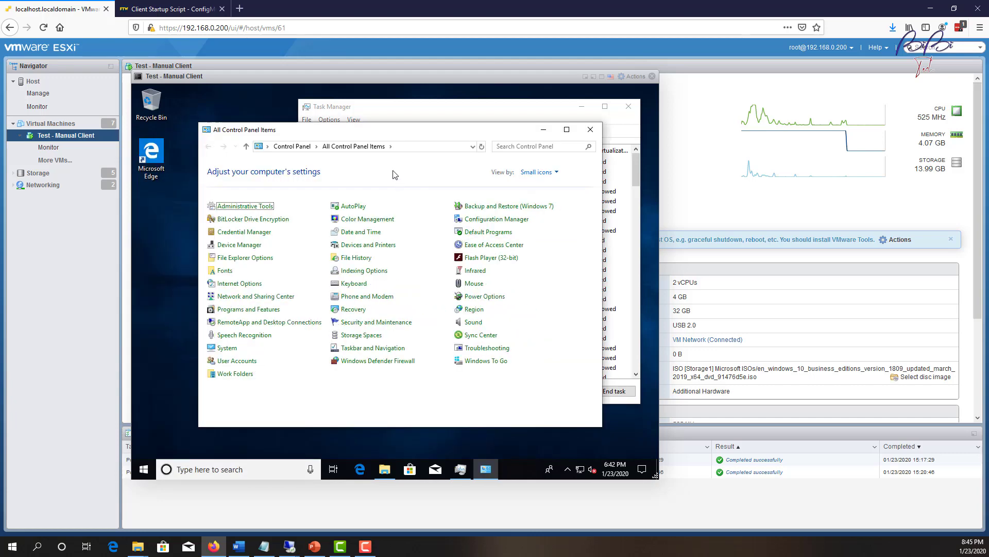
Run the Machine Policy Retrieval & Evaluation Cycle from the Configuration Manager client's Actions.
left_click(497, 219)
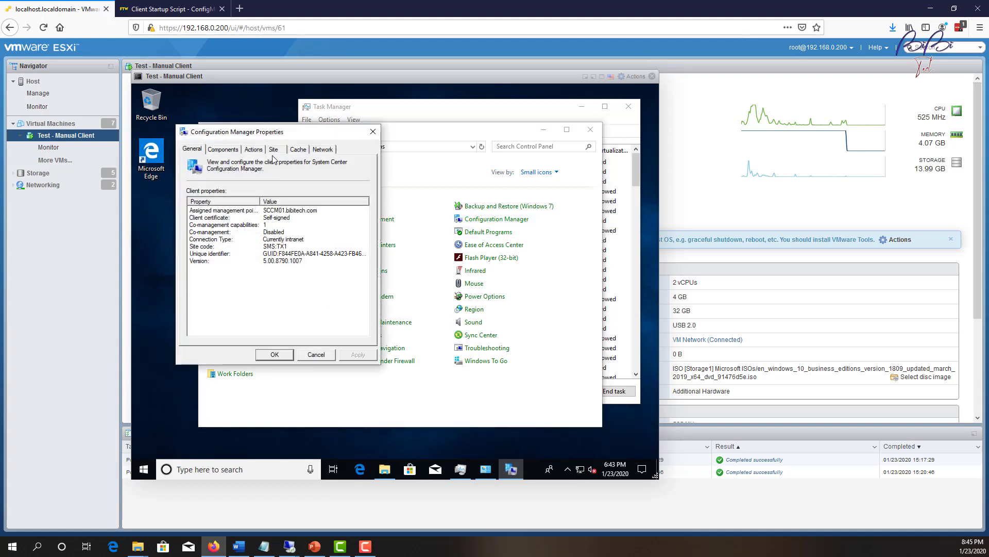
left_click(253, 150)
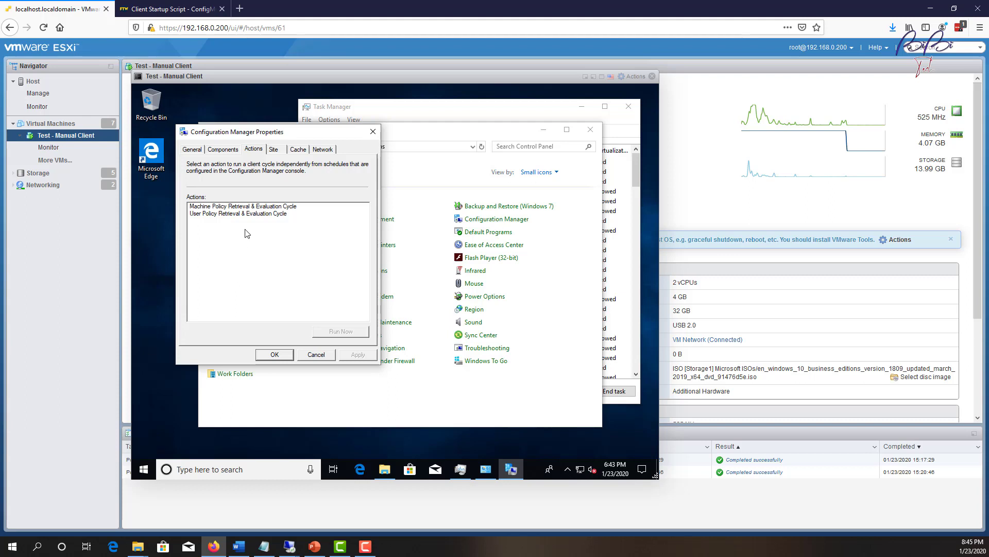
left_click(247, 208)
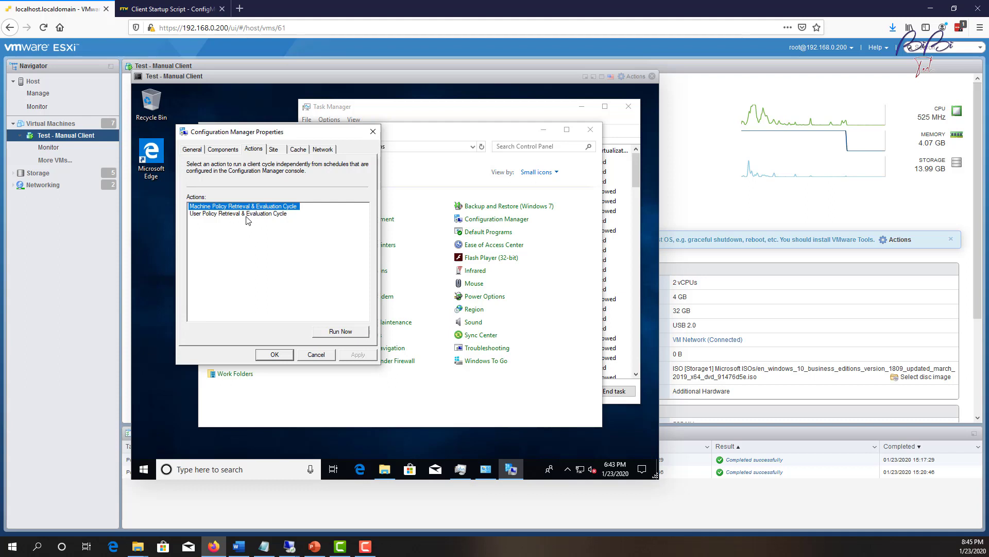
left_click(341, 333)
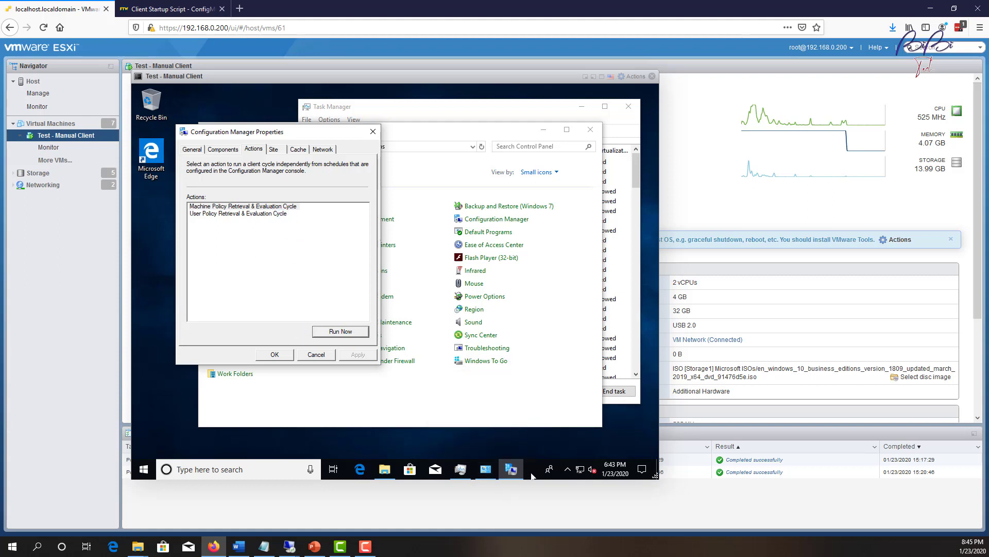
right_click(532, 476)
Sort Task Manager's Details by CPU to see the test VM's busiest processes.
left_click(479, 475)
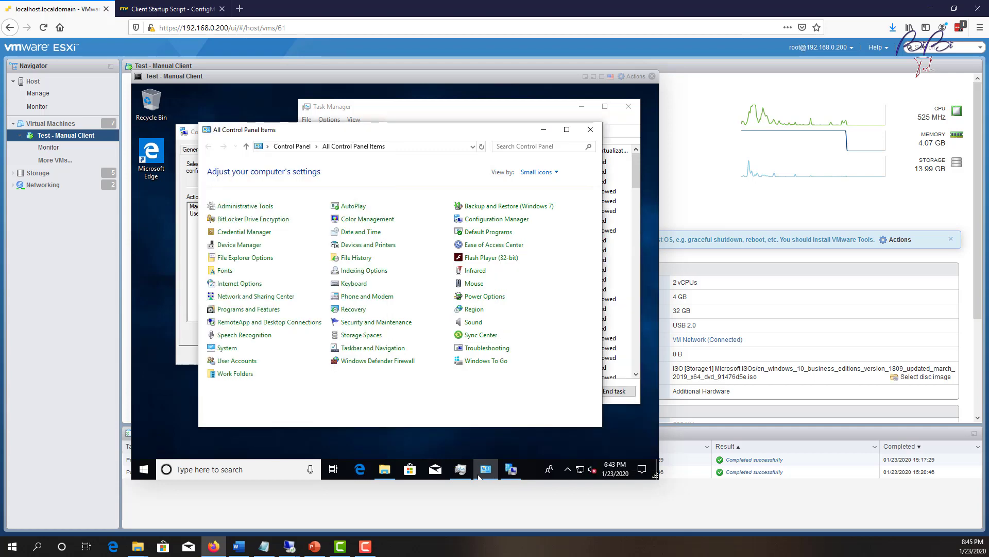
left_click(461, 469)
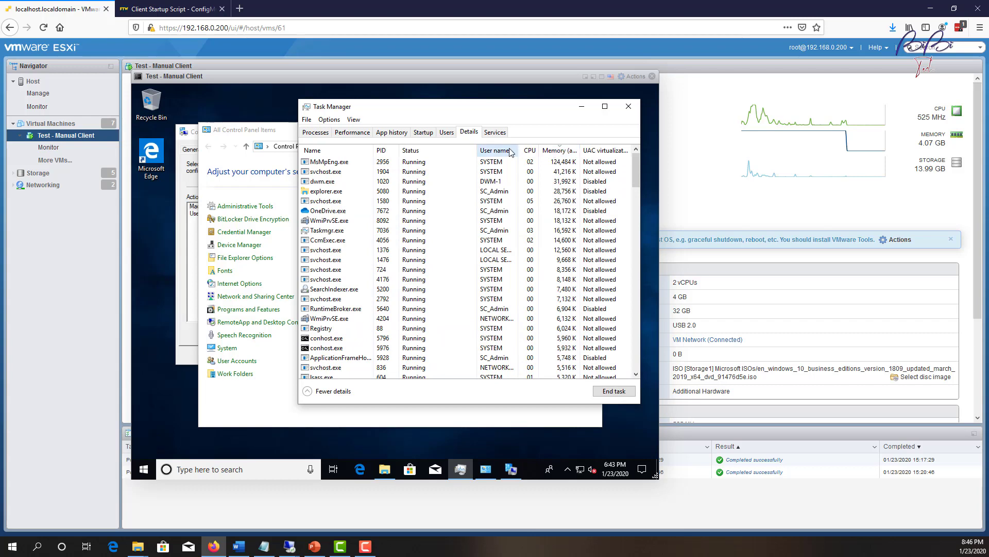
left_click(531, 150)
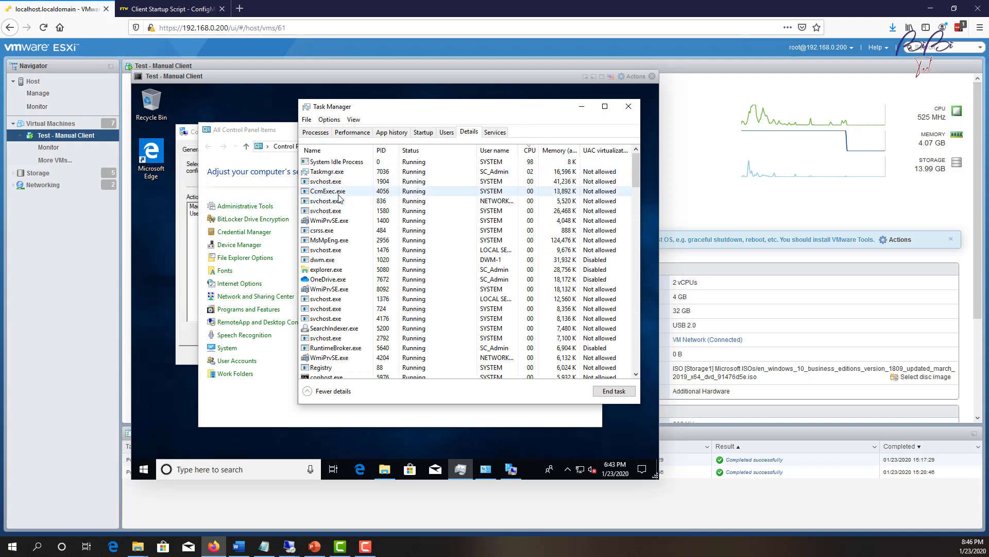
Dismiss the policy confirmation, close Configuration Manager properties, and restore the ccmsetup Logs folder.
left_click(592, 107)
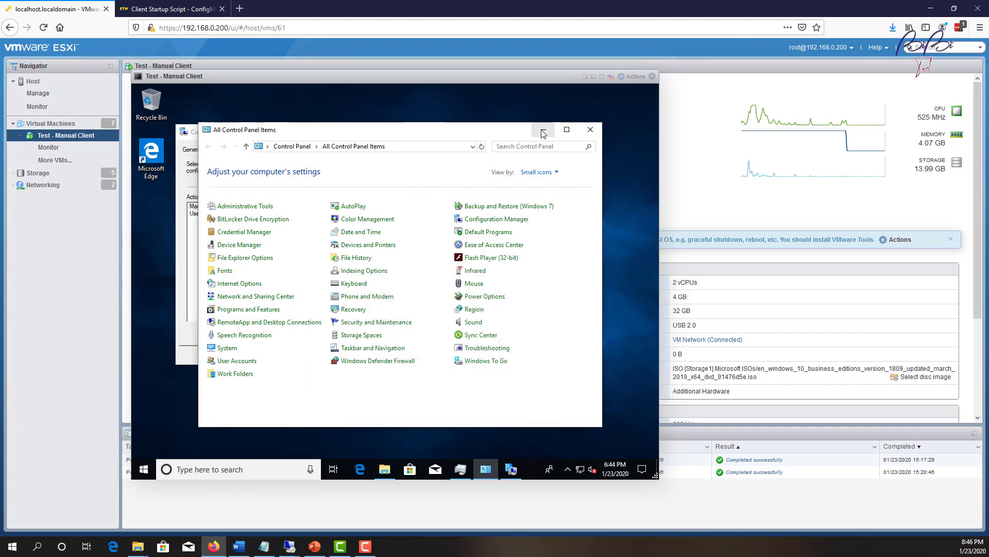
left_click(543, 133)
left_click(482, 313)
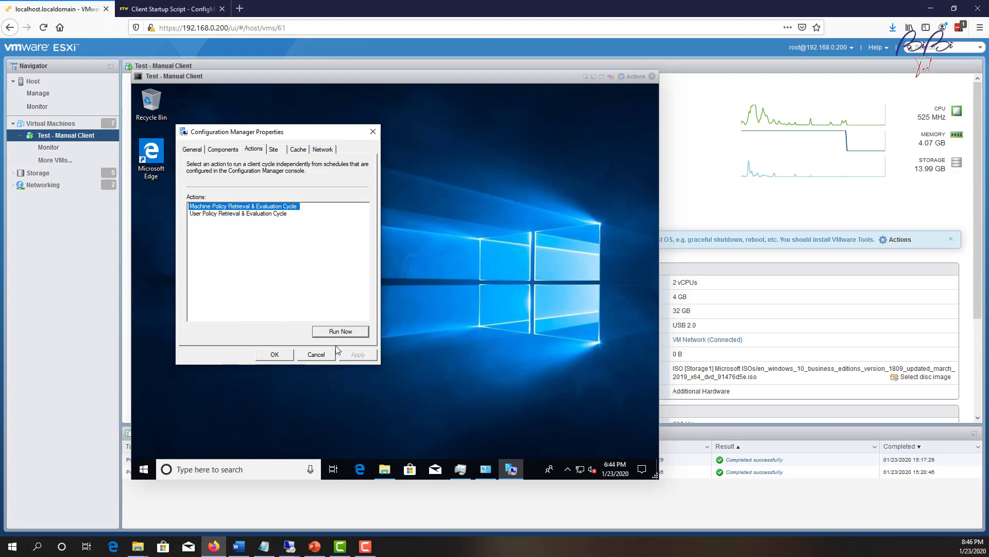
left_click(278, 354)
left_click(382, 468)
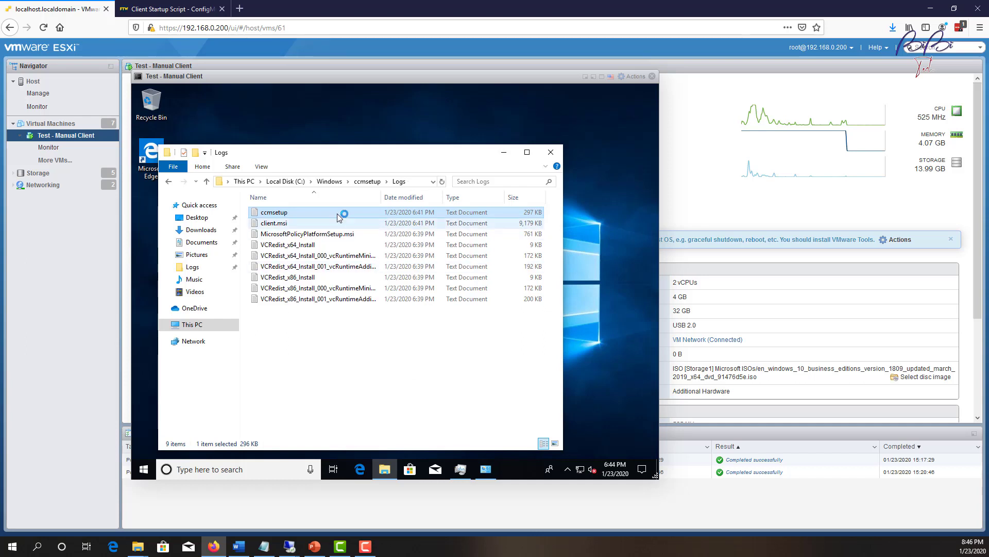
Open C:\Windows\CCM\Logs and sort the logs by Date modified, newest first.
left_click(332, 183)
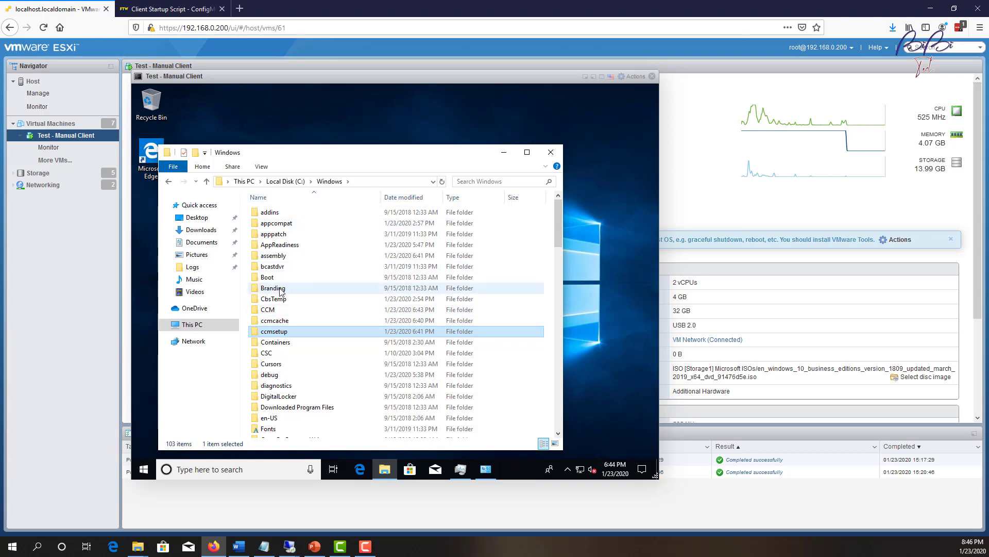
double_click(276, 309)
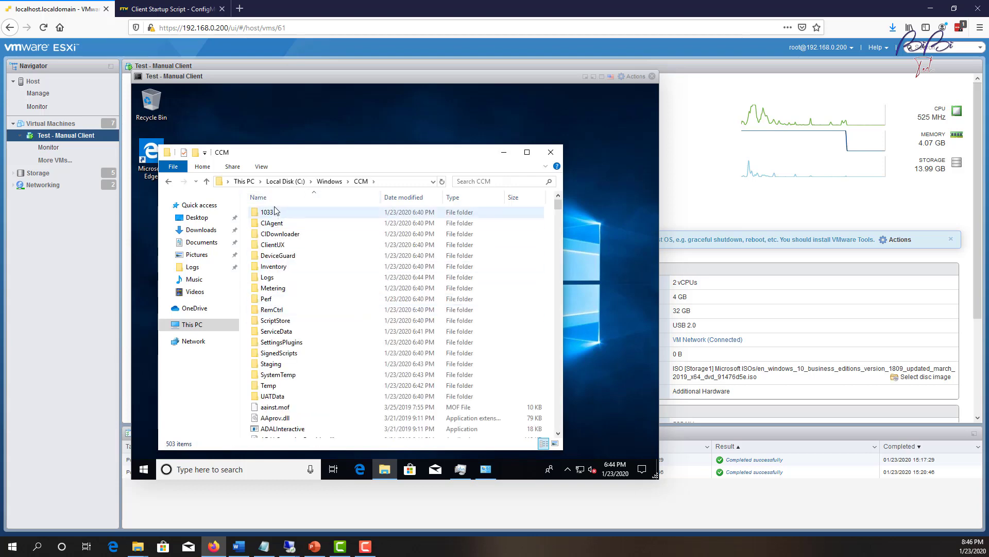
left_click(279, 278)
double_click(278, 278)
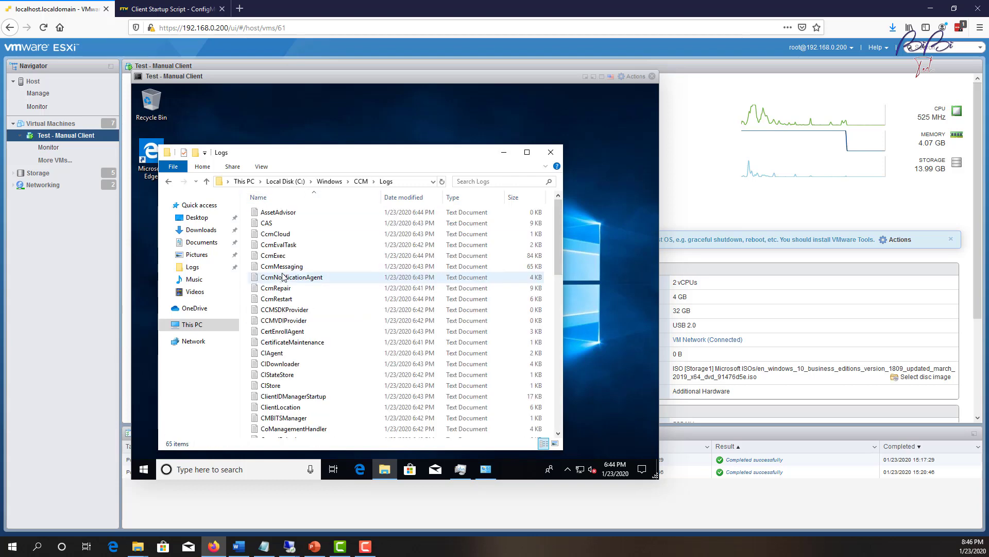
scroll(355, 319, "down", 15)
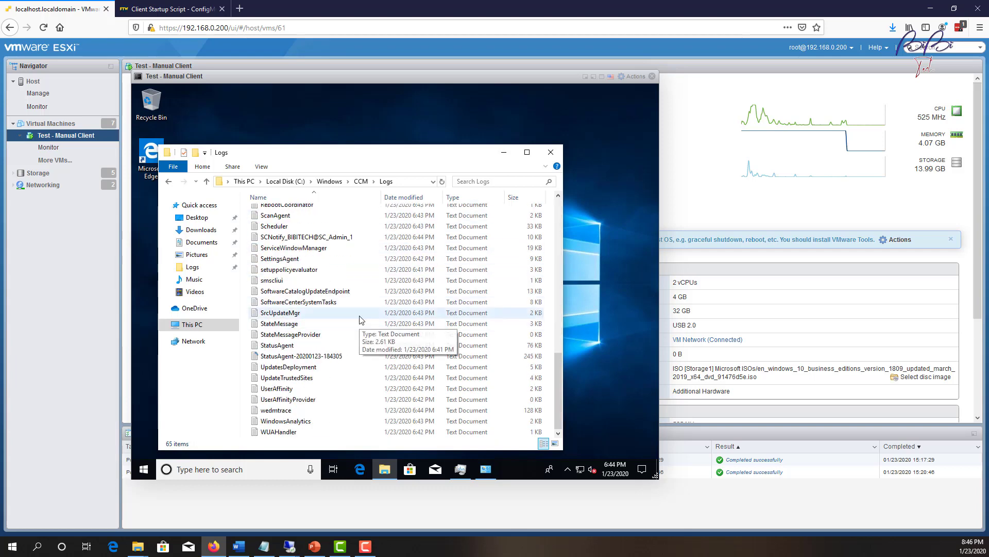
scroll(361, 320, "up", 15)
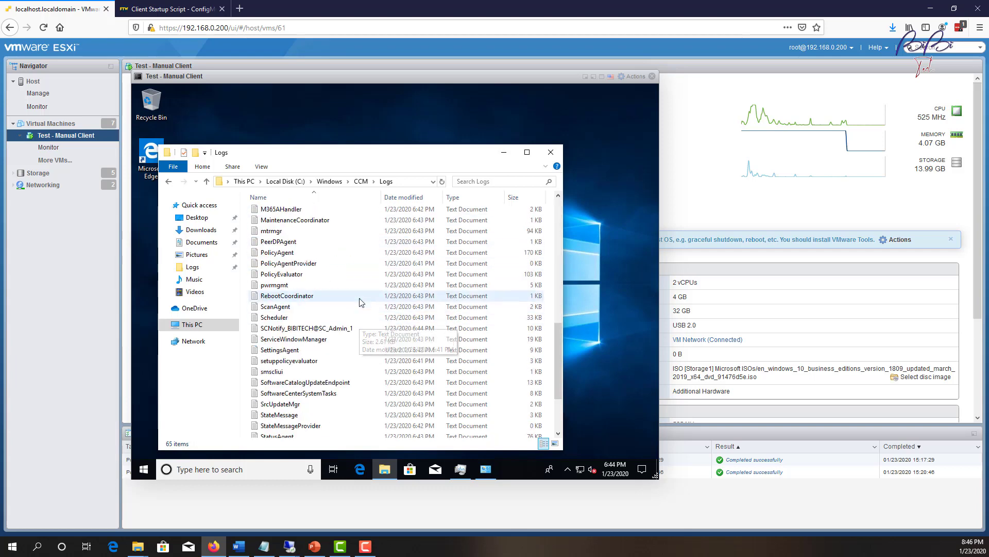
left_click(404, 197)
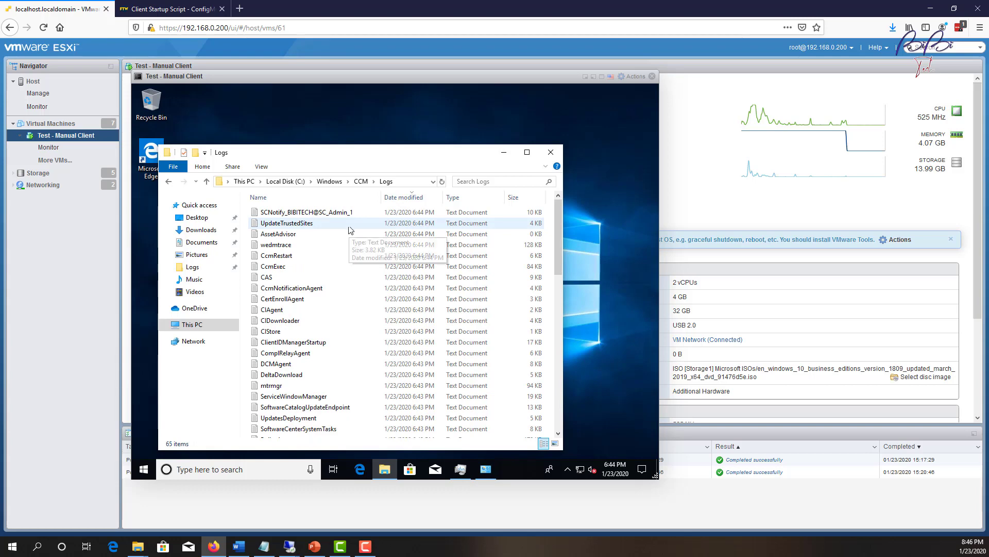
Read the newest SCNotify log in Notepad, then select CcmExec and bring Control Panel back.
double_click(350, 211)
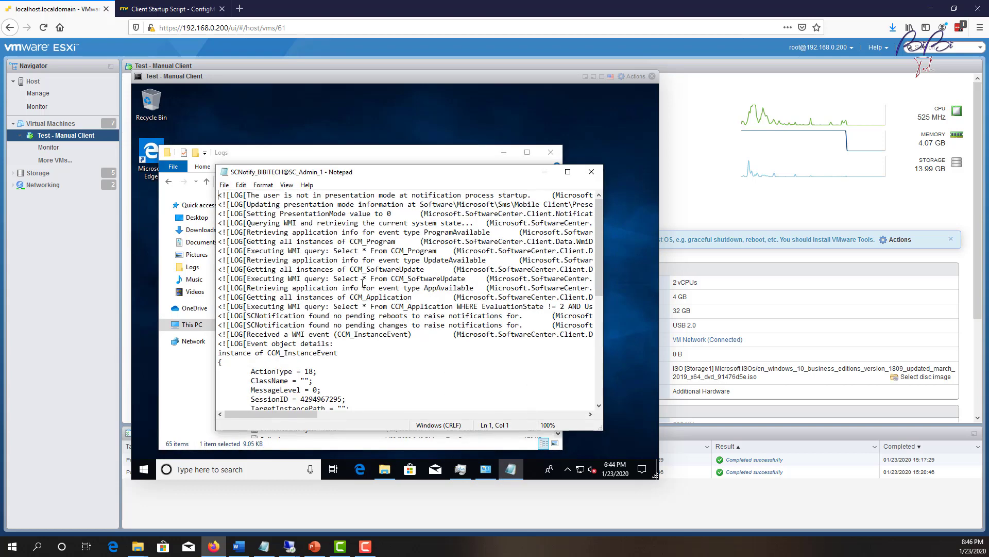
scroll(394, 339, "down", 10)
scroll(444, 396, "up", 1)
scroll(404, 255, "down", 3)
left_click(591, 172)
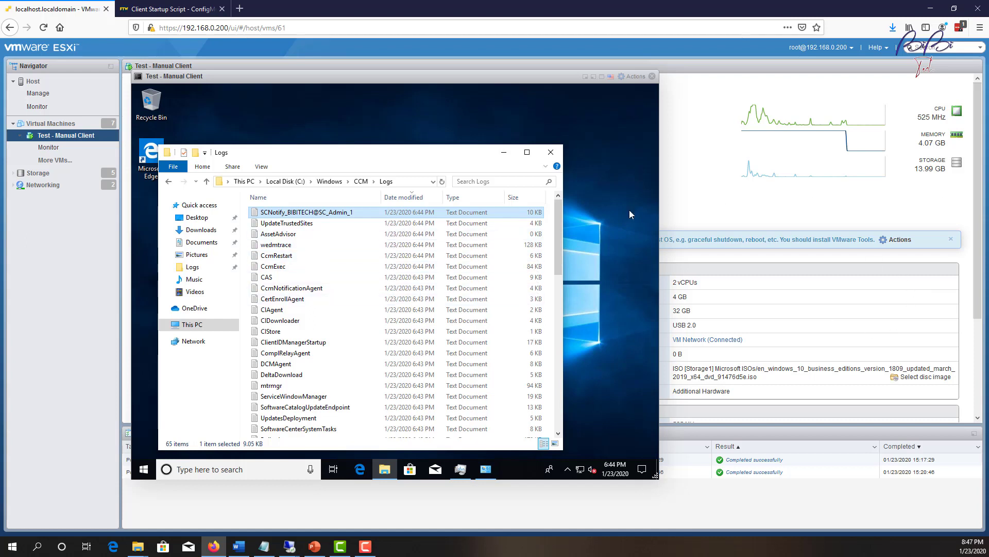
left_click(375, 265)
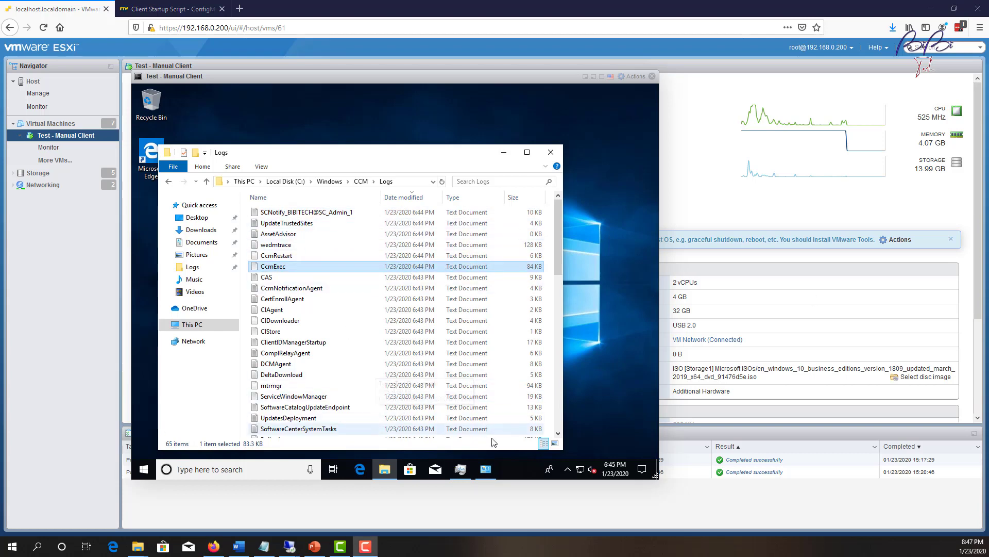
left_click(492, 473)
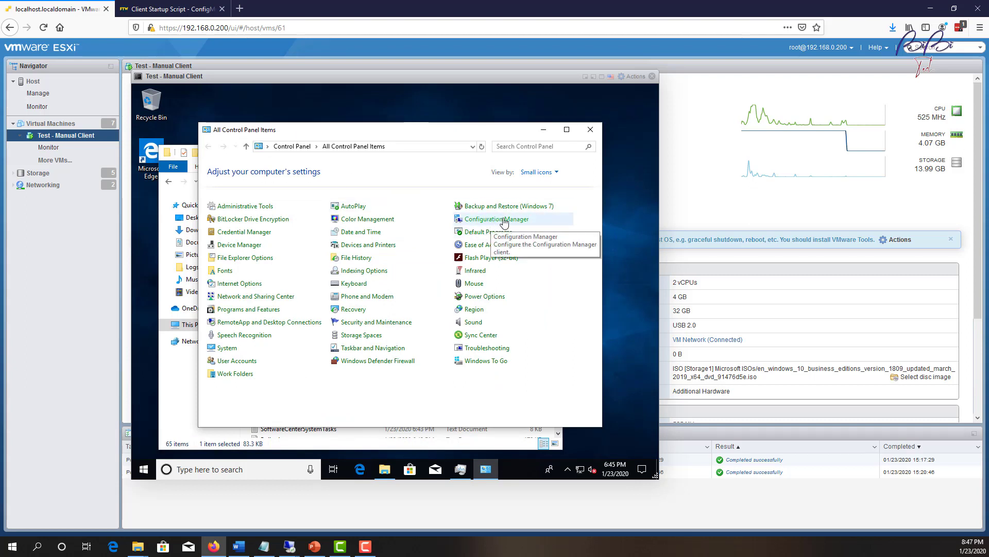
Open the Configuration Manager client's Actions and select the Software Metering Usage Report and User Policy cycles.
left_click(504, 222)
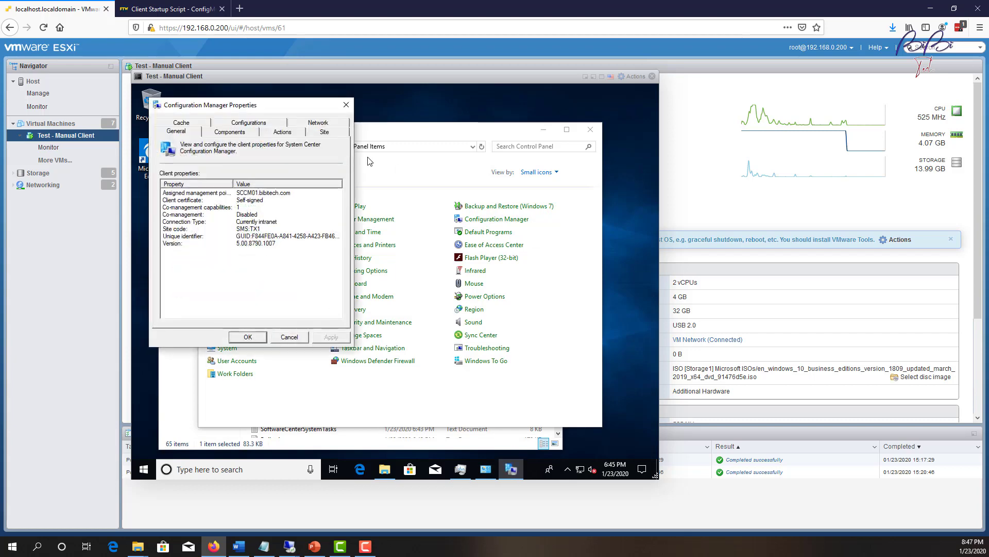
left_click(288, 134)
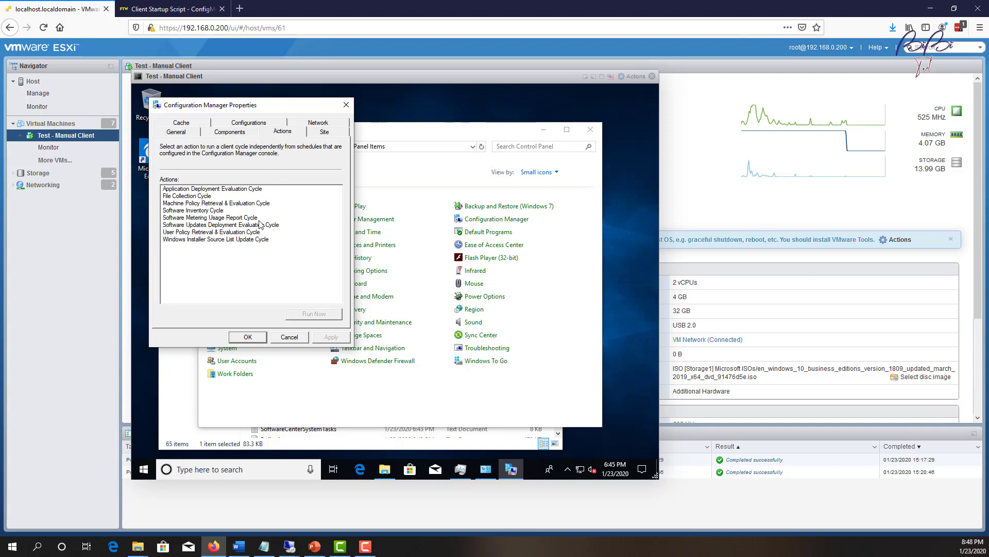
left_click(229, 217)
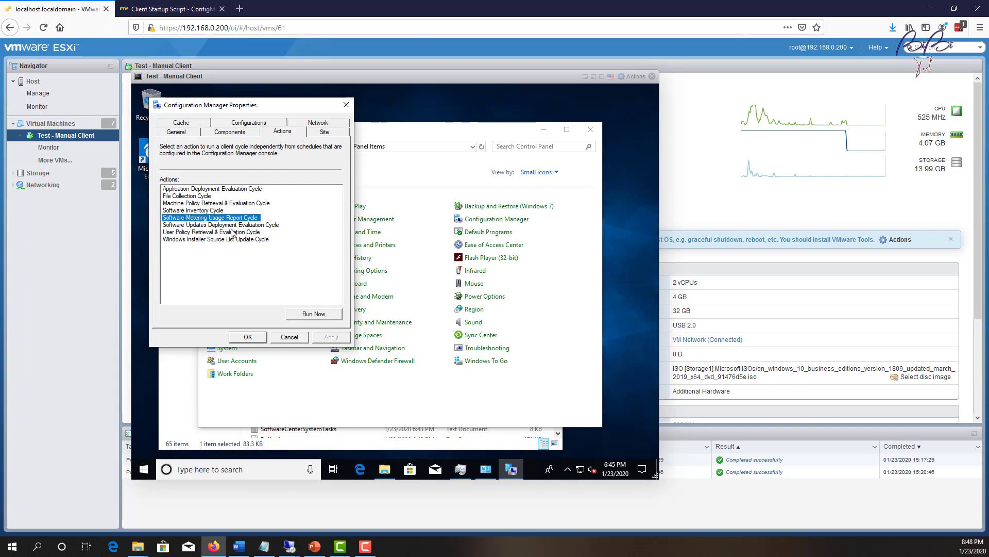
left_click(231, 232)
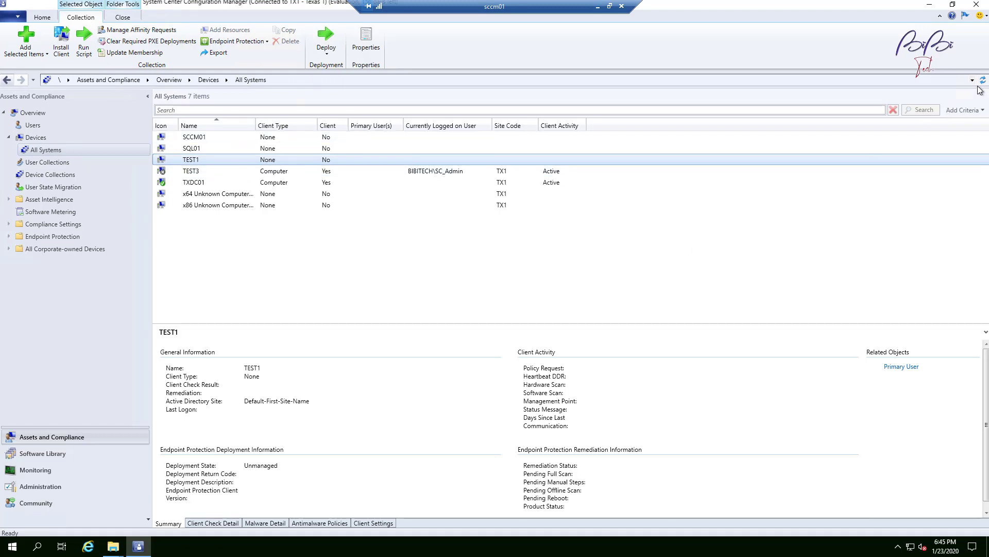
Refresh All Systems and select TEST1, now a Computer with client Yes at site TX1.
left_click(983, 80)
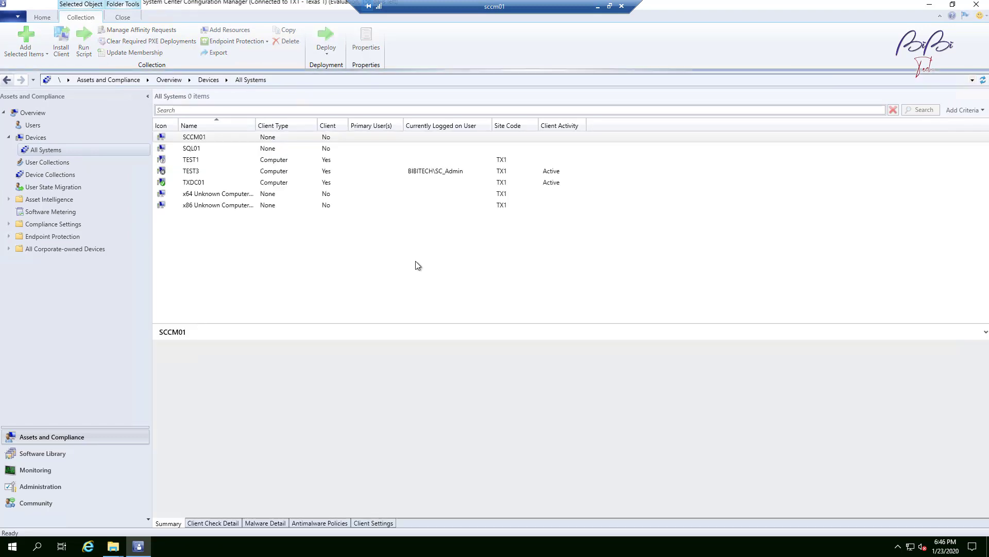
left_click(202, 162)
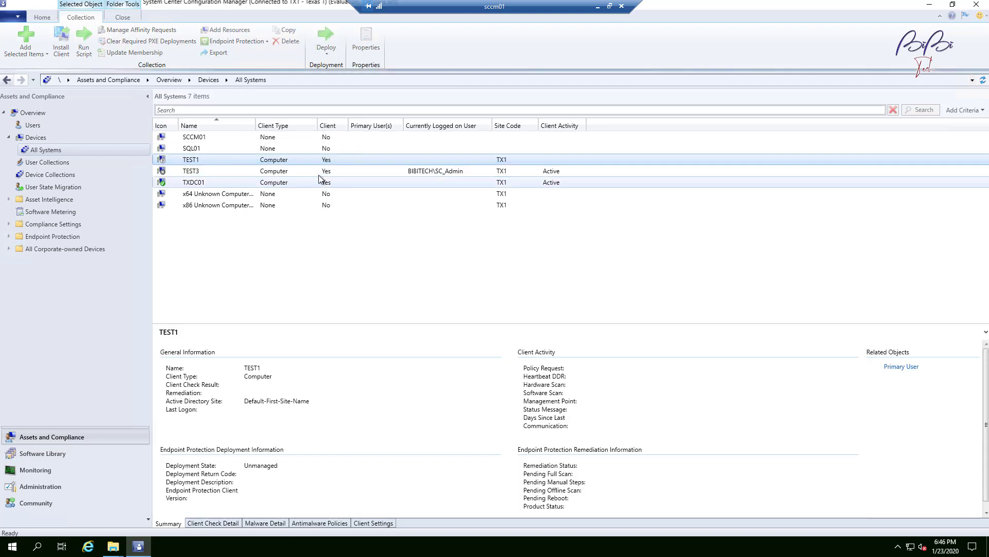